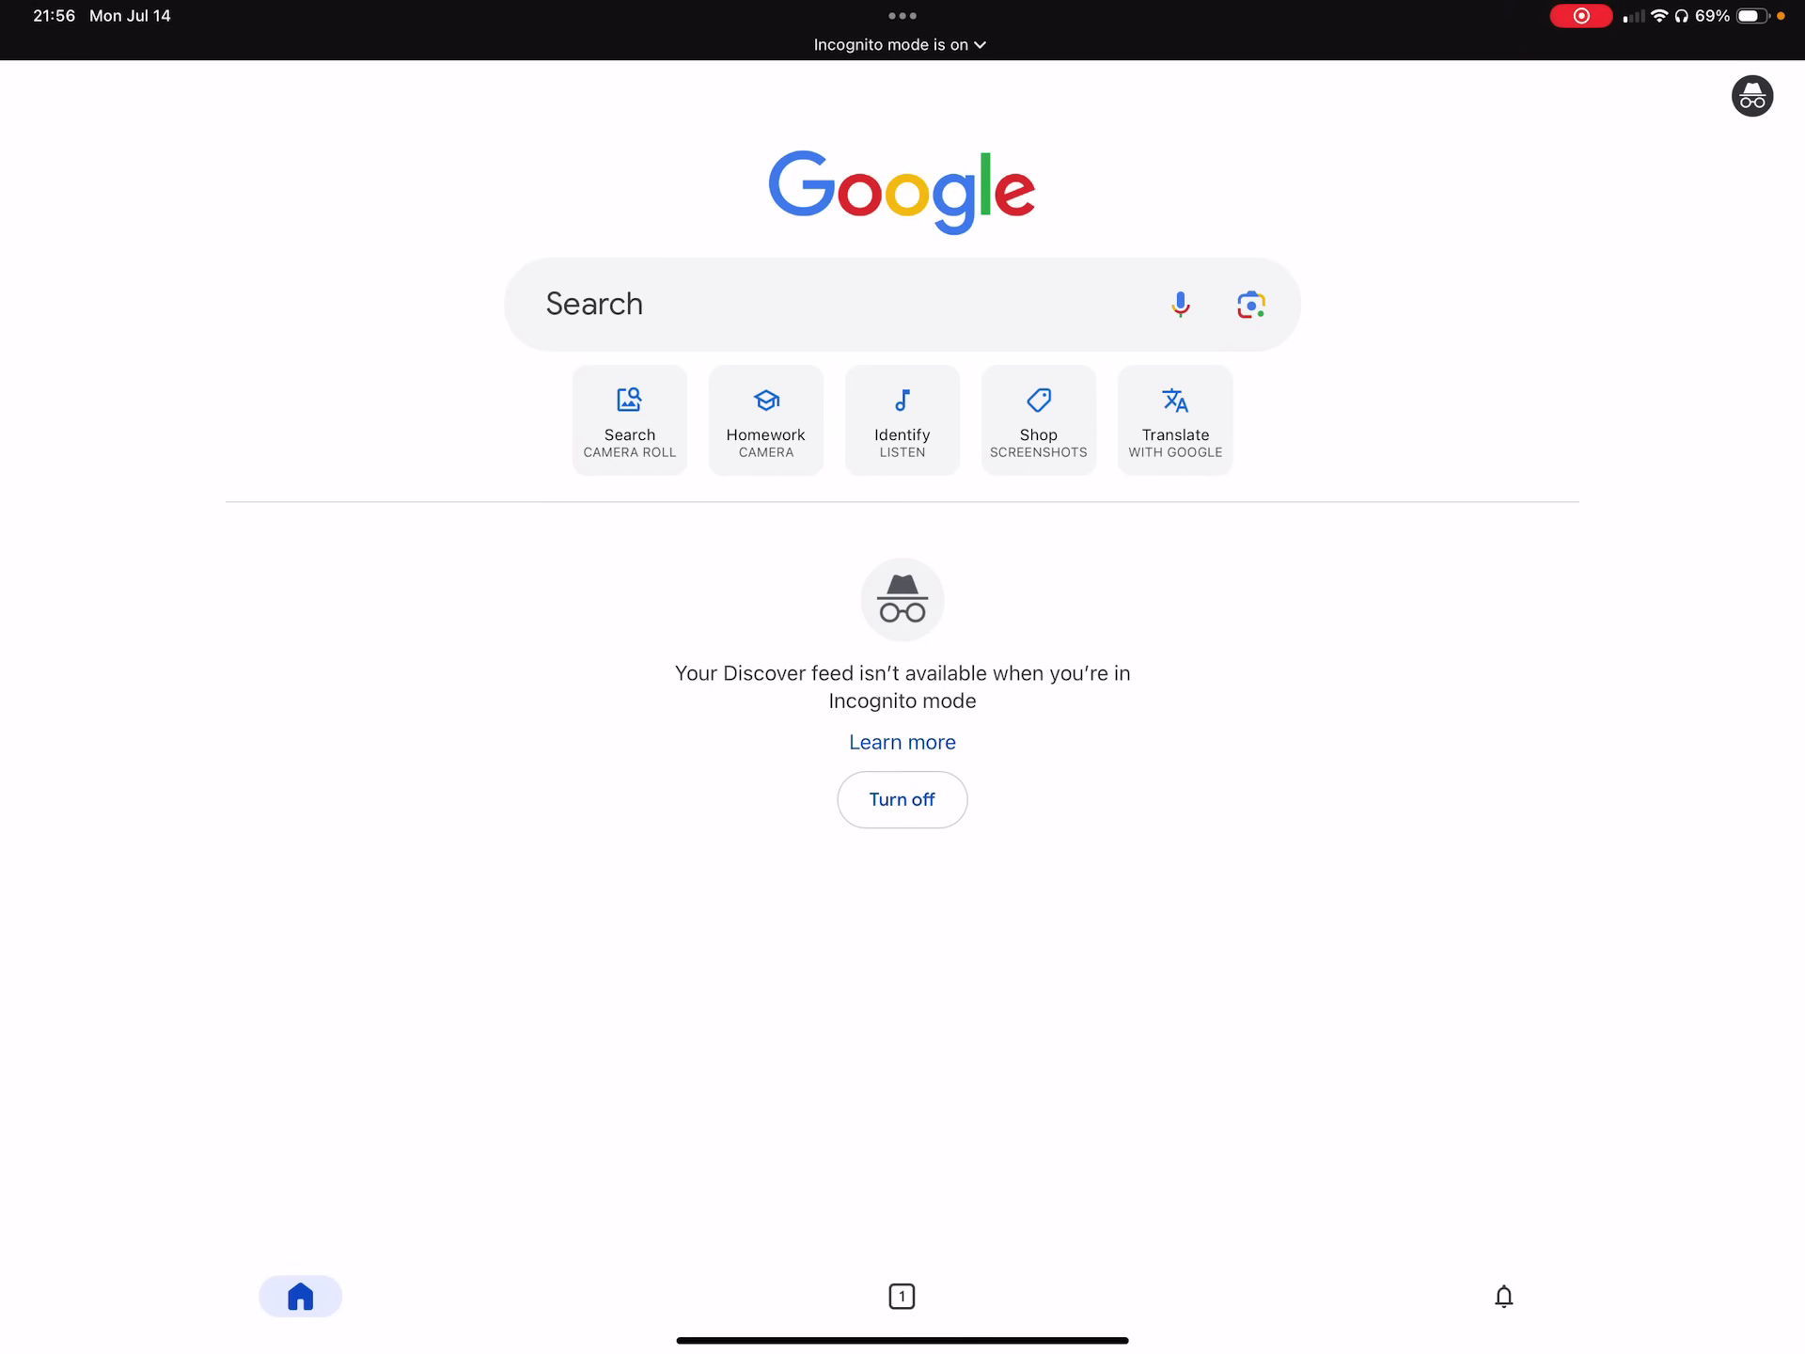
Search Google for 'vslice mods' to reach GameBanana's V-Slice Mod Packs page.
{"action": "left_click", "coordinate": [706, 303]}
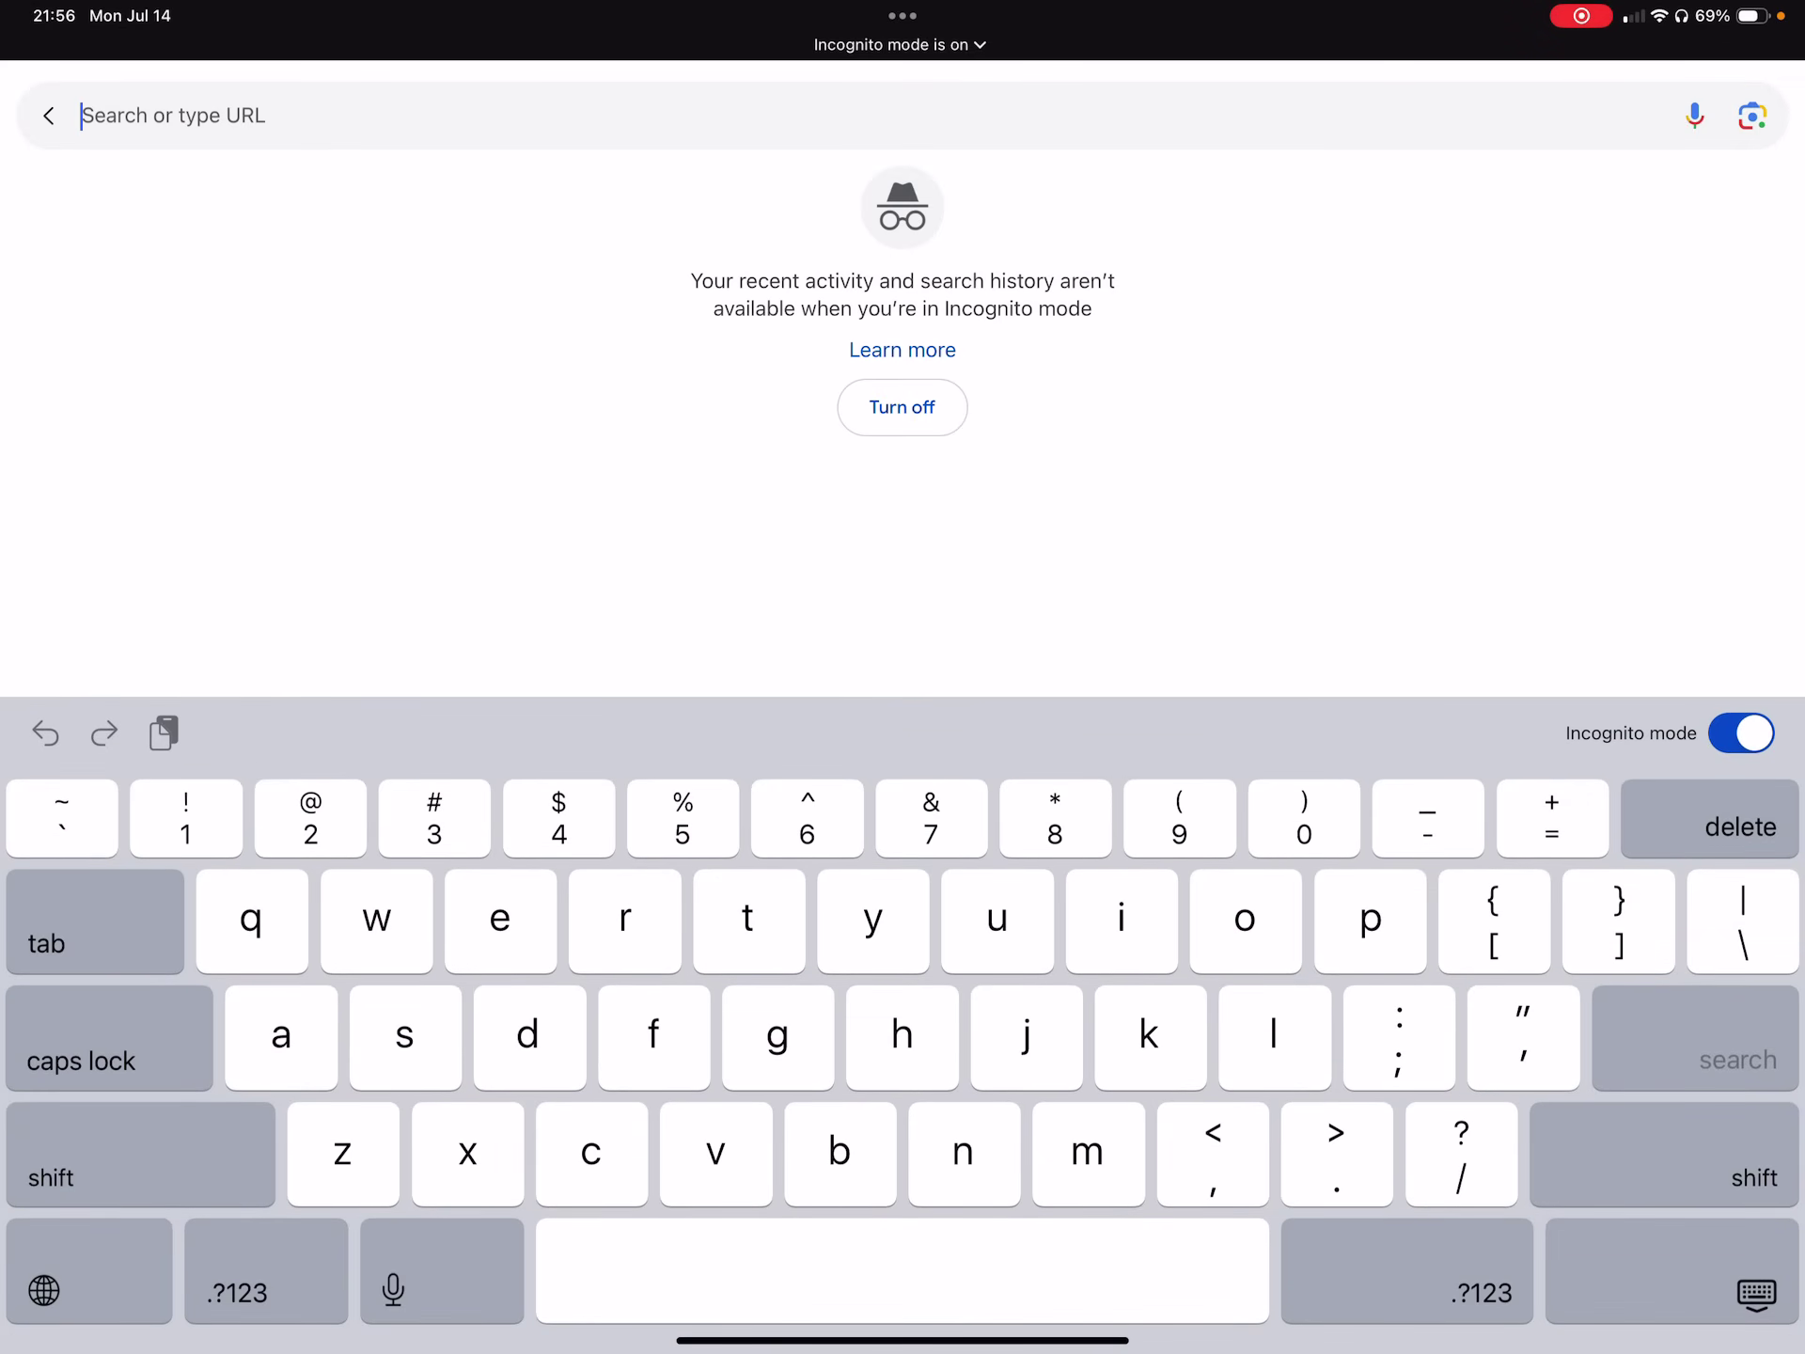
{"action": "type", "text": "vslice mods"}
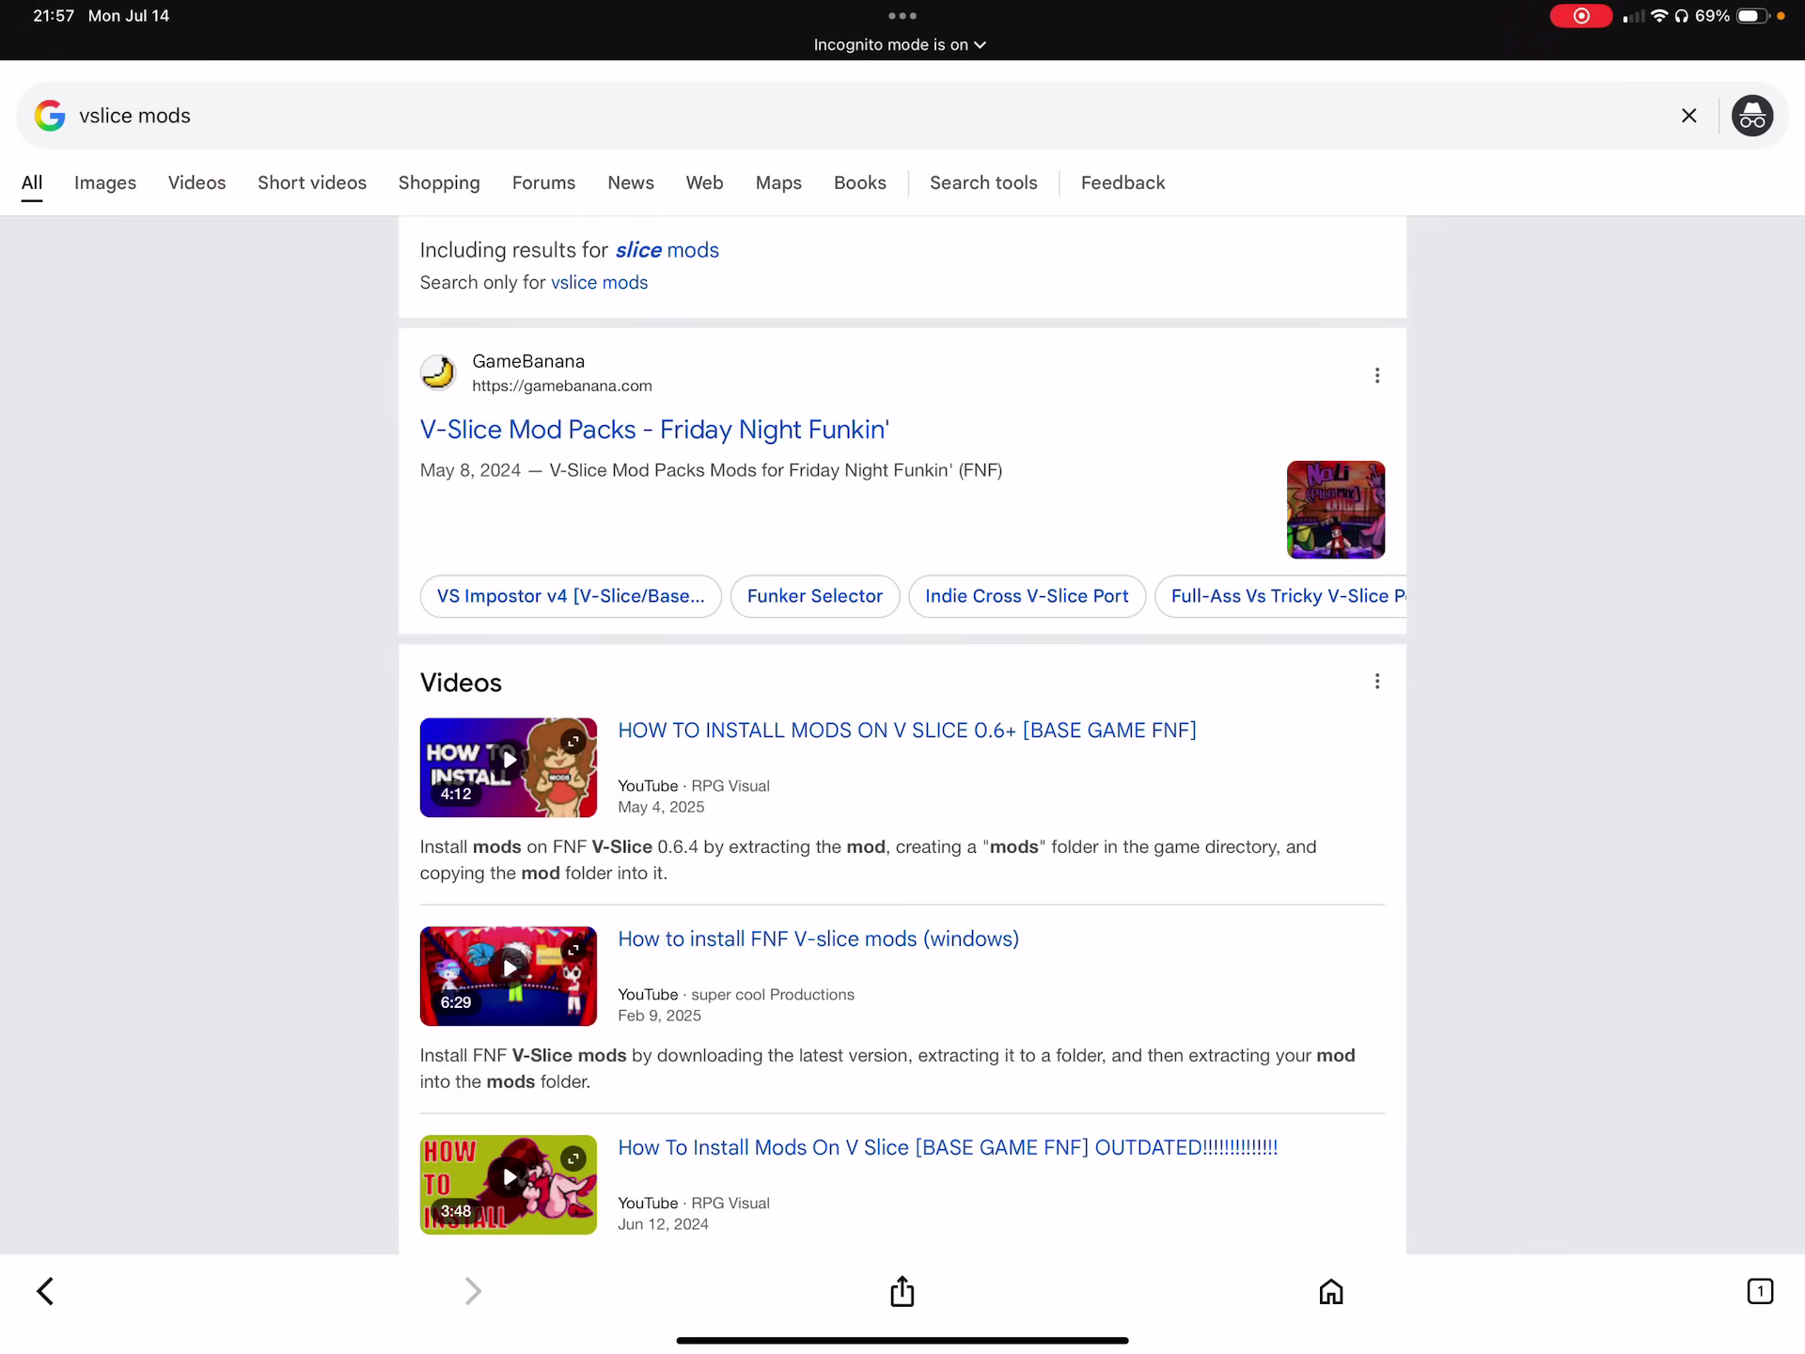
{"action": "scroll", "coordinate": [903, 678], "scroll_direction": "up", "scroll_amount": 3}
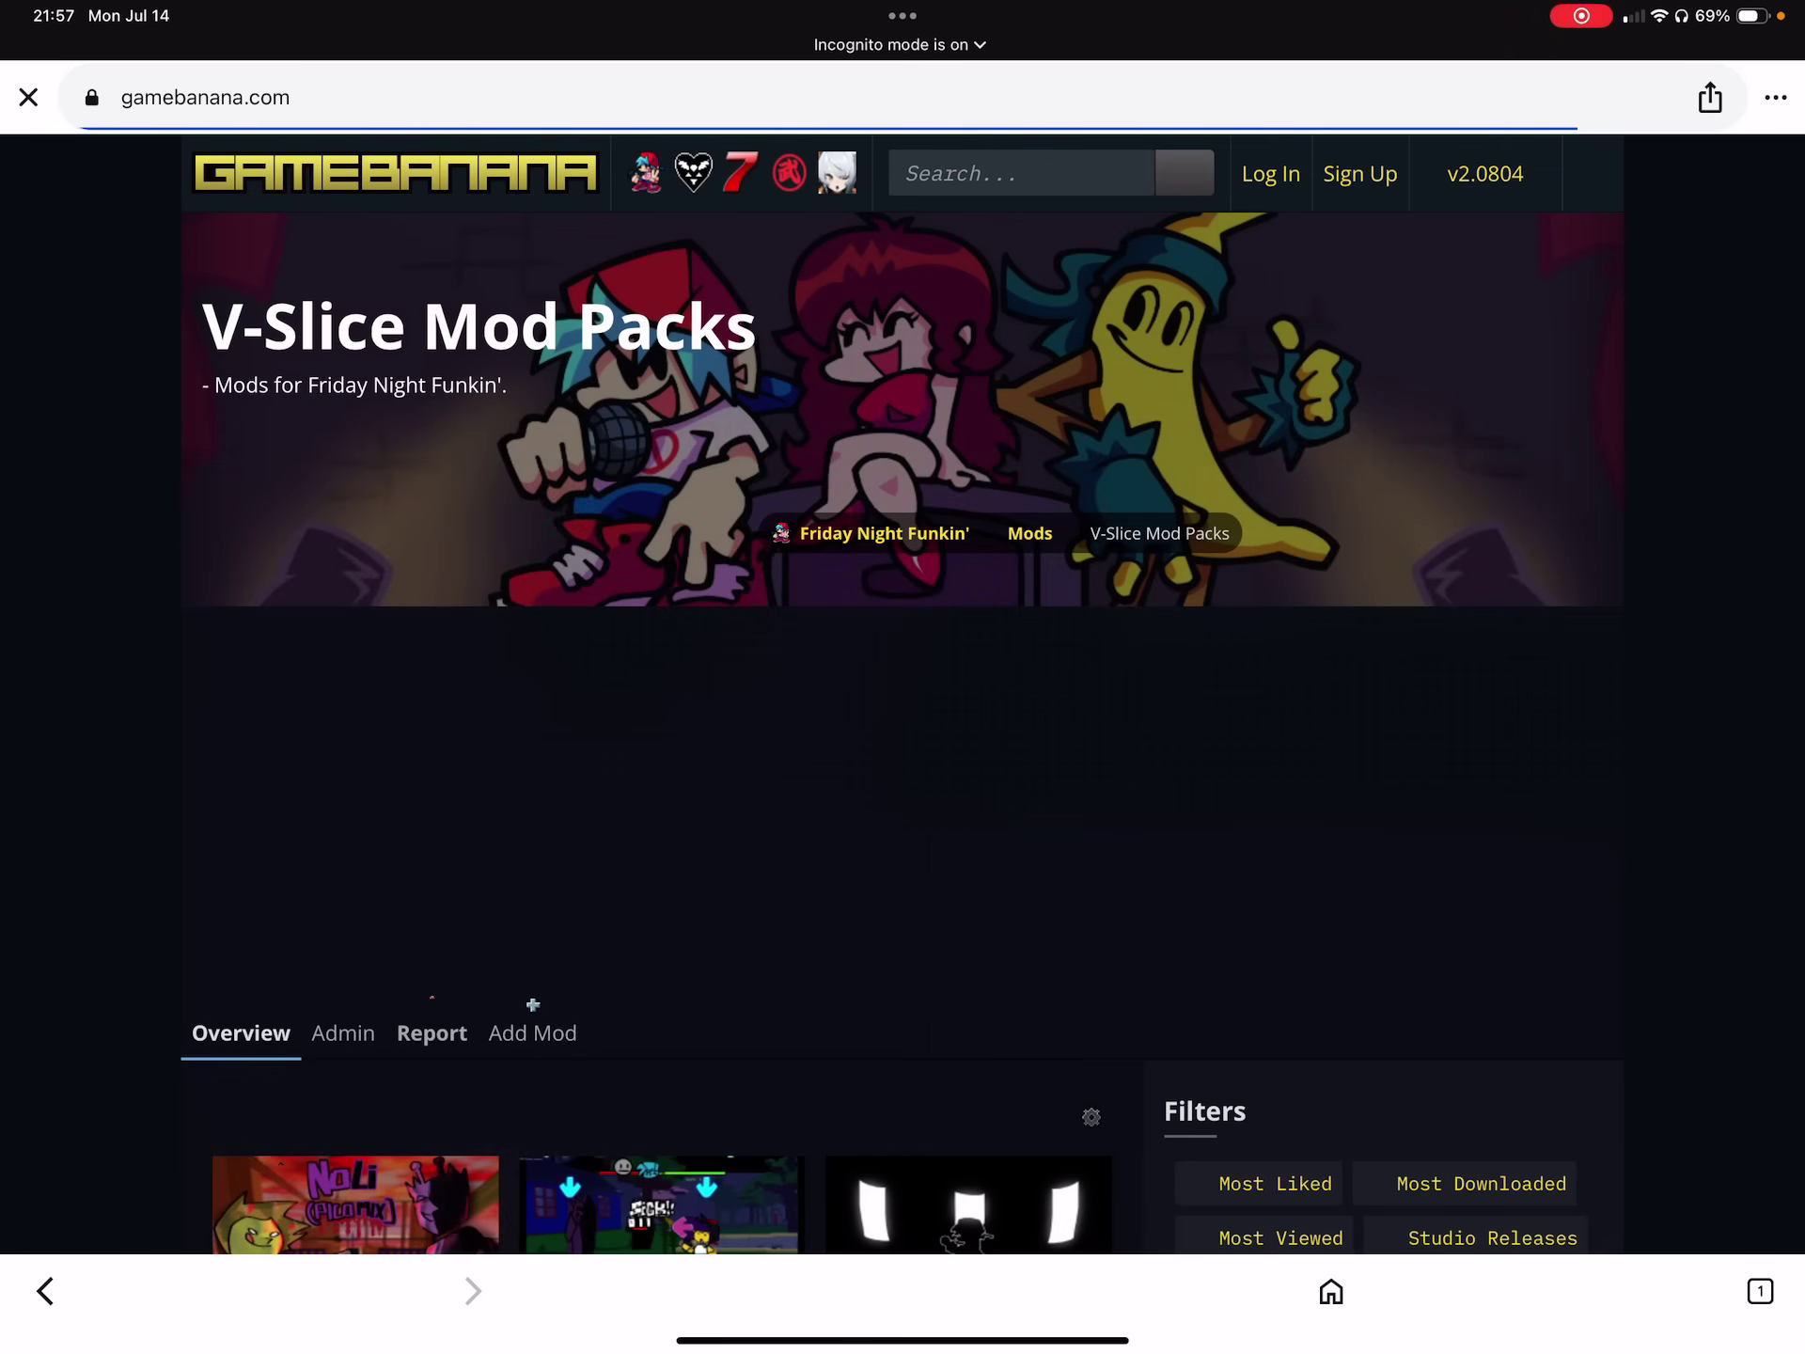
{"action": "scroll", "coordinate": [903, 706], "scroll_direction": "down", "scroll_amount": 5}
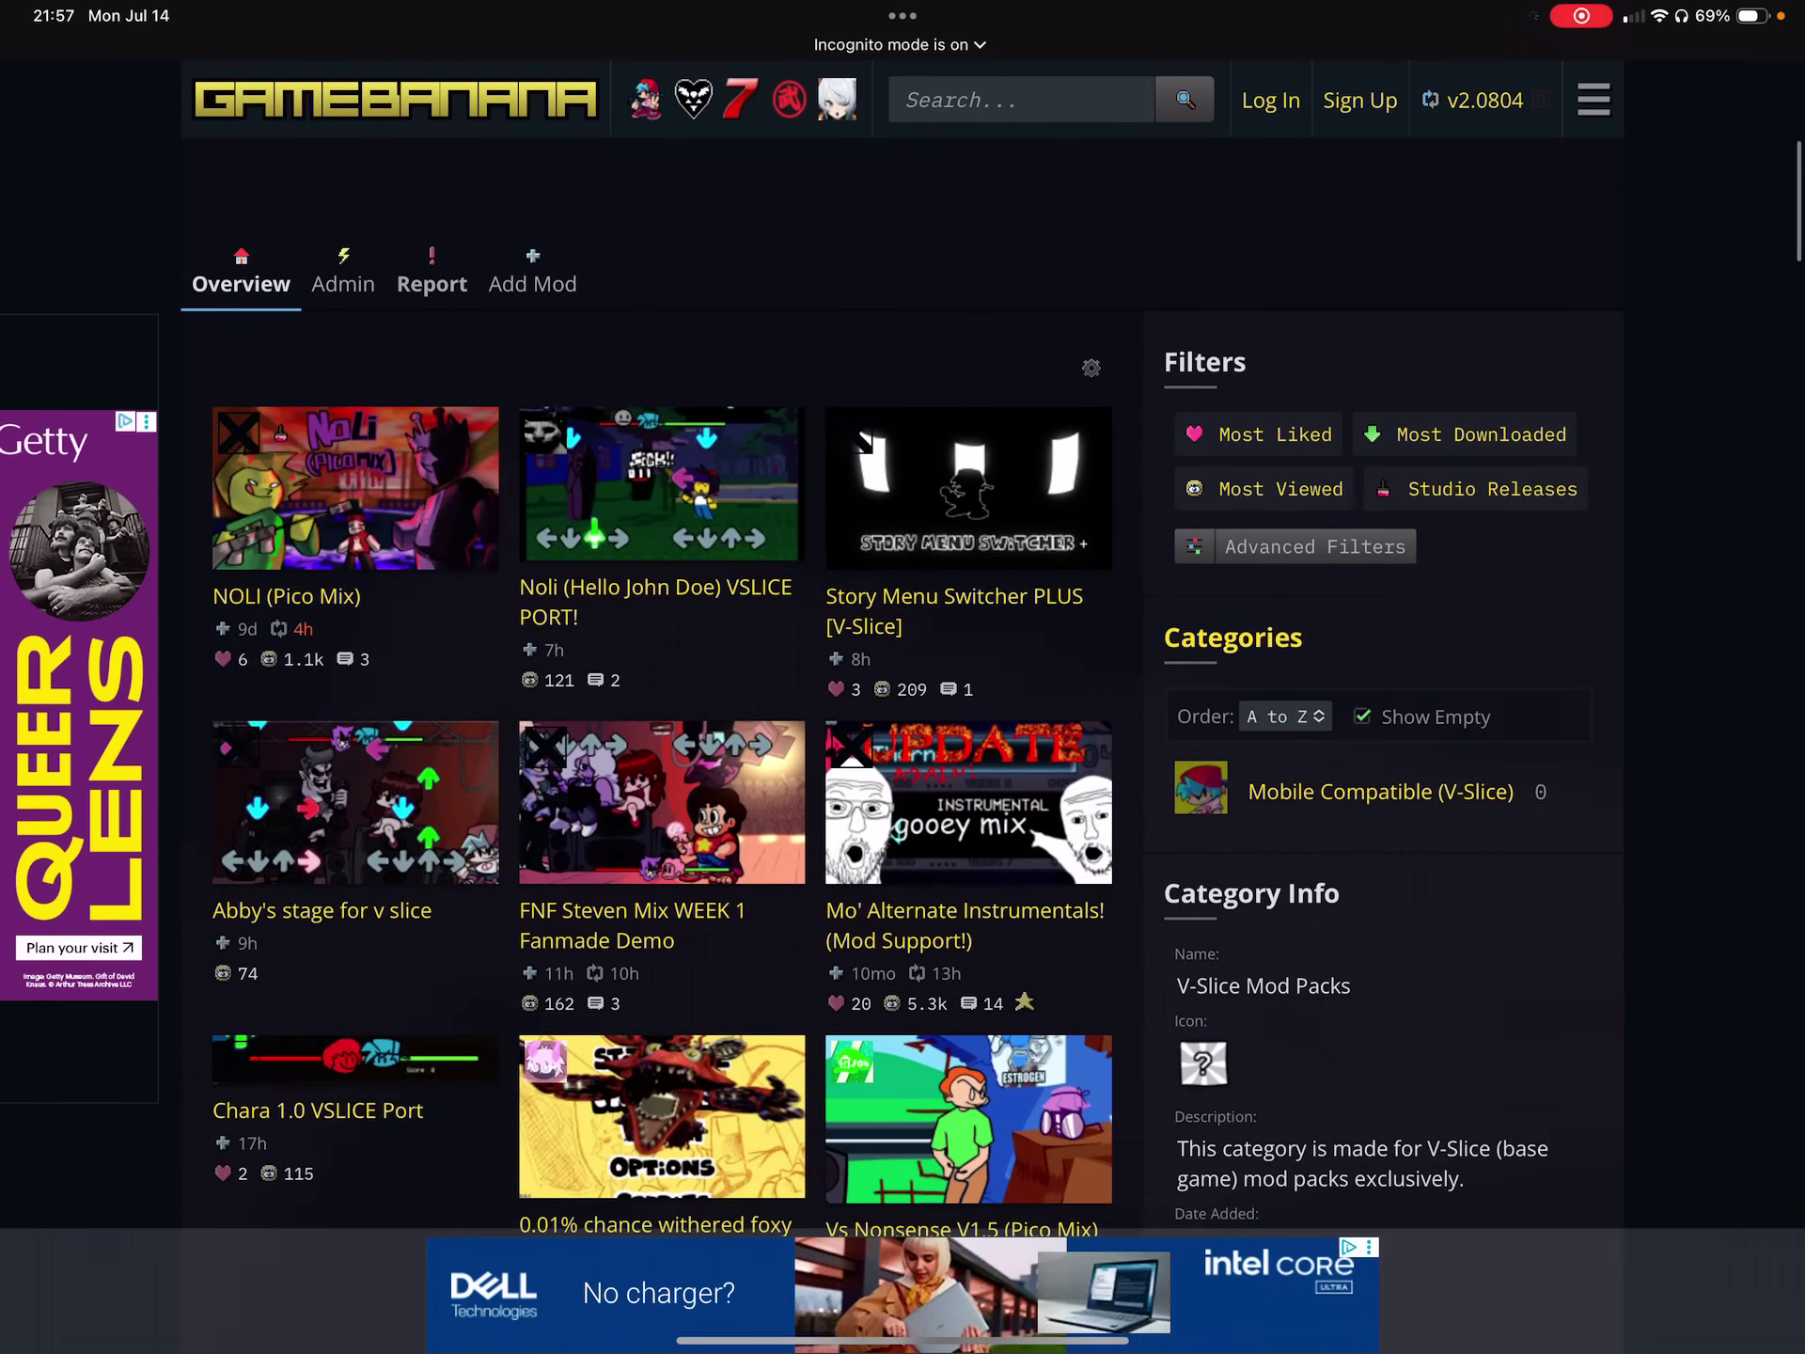
{"action": "scroll", "coordinate": [903, 705], "scroll_direction": "down", "scroll_amount": 10}
{"action": "scroll", "coordinate": [902, 705], "scroll_direction": "up", "scroll_amount": 3}
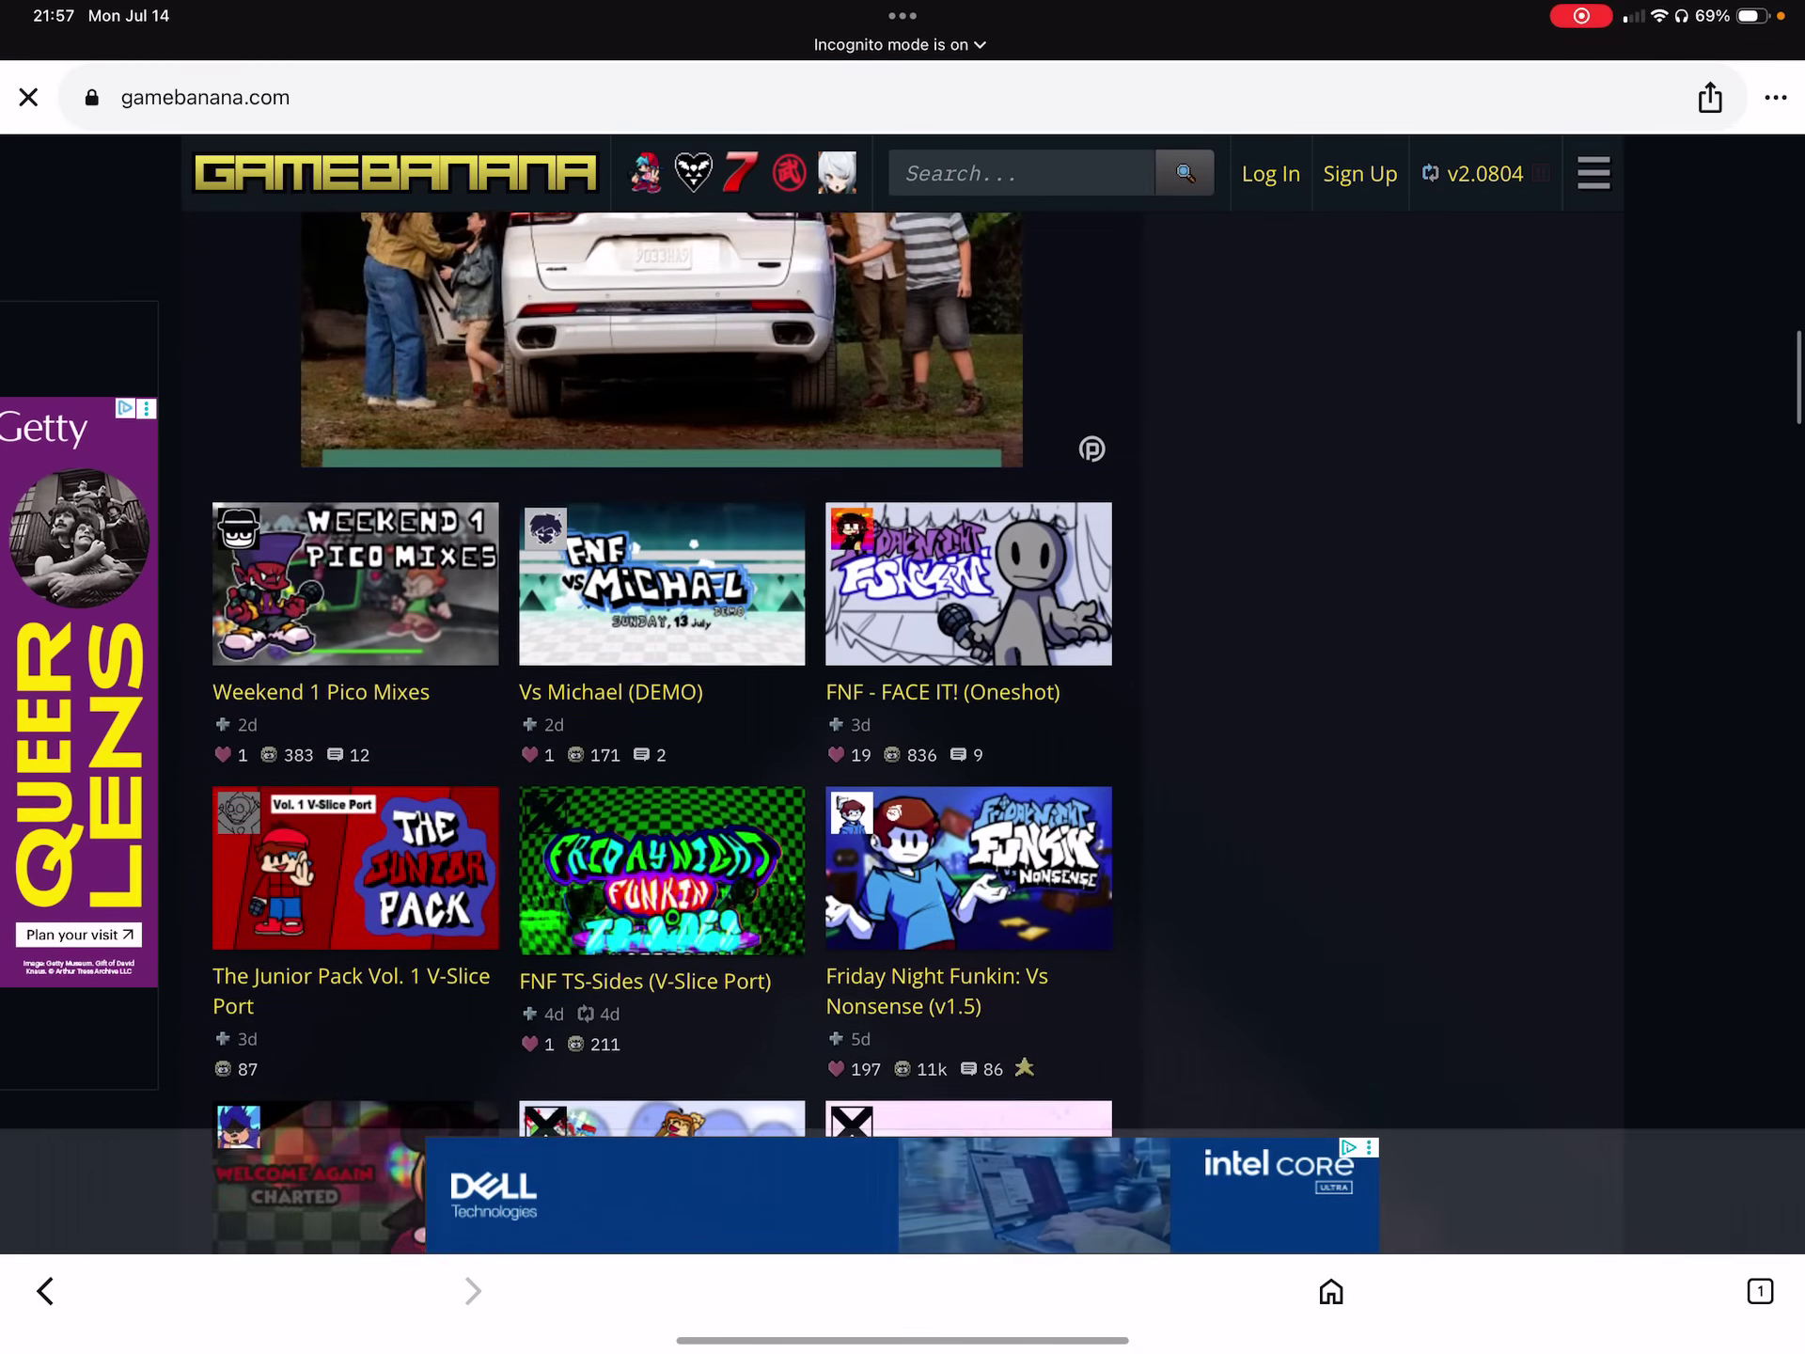
{"action": "scroll", "coordinate": [903, 705], "scroll_direction": "up", "scroll_amount": 5}
{"action": "scroll", "coordinate": [903, 706], "scroll_direction": "down", "scroll_amount": 2}
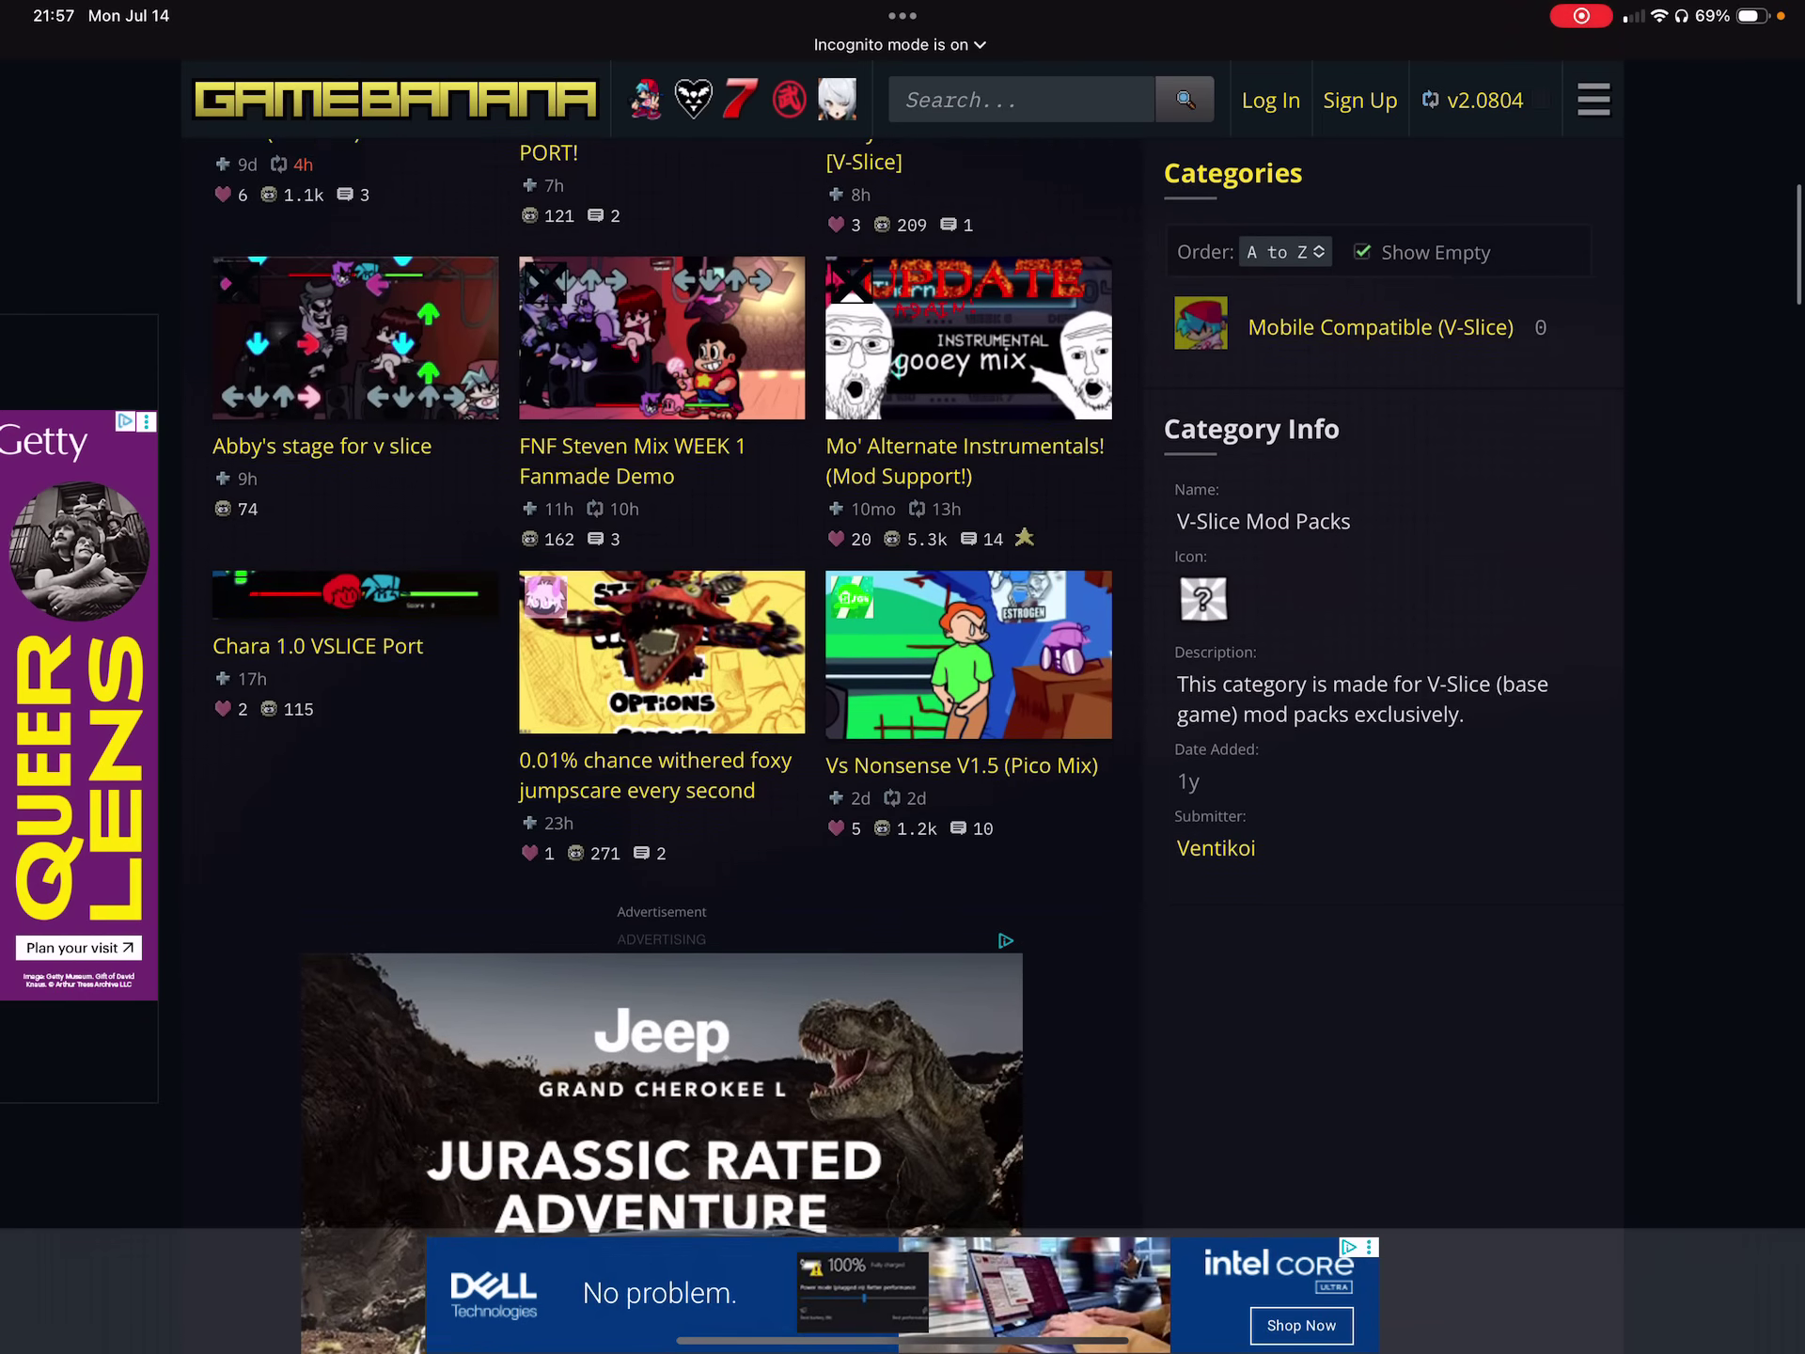
{"action": "scroll", "coordinate": [663, 707], "scroll_direction": "down", "scroll_amount": 8}
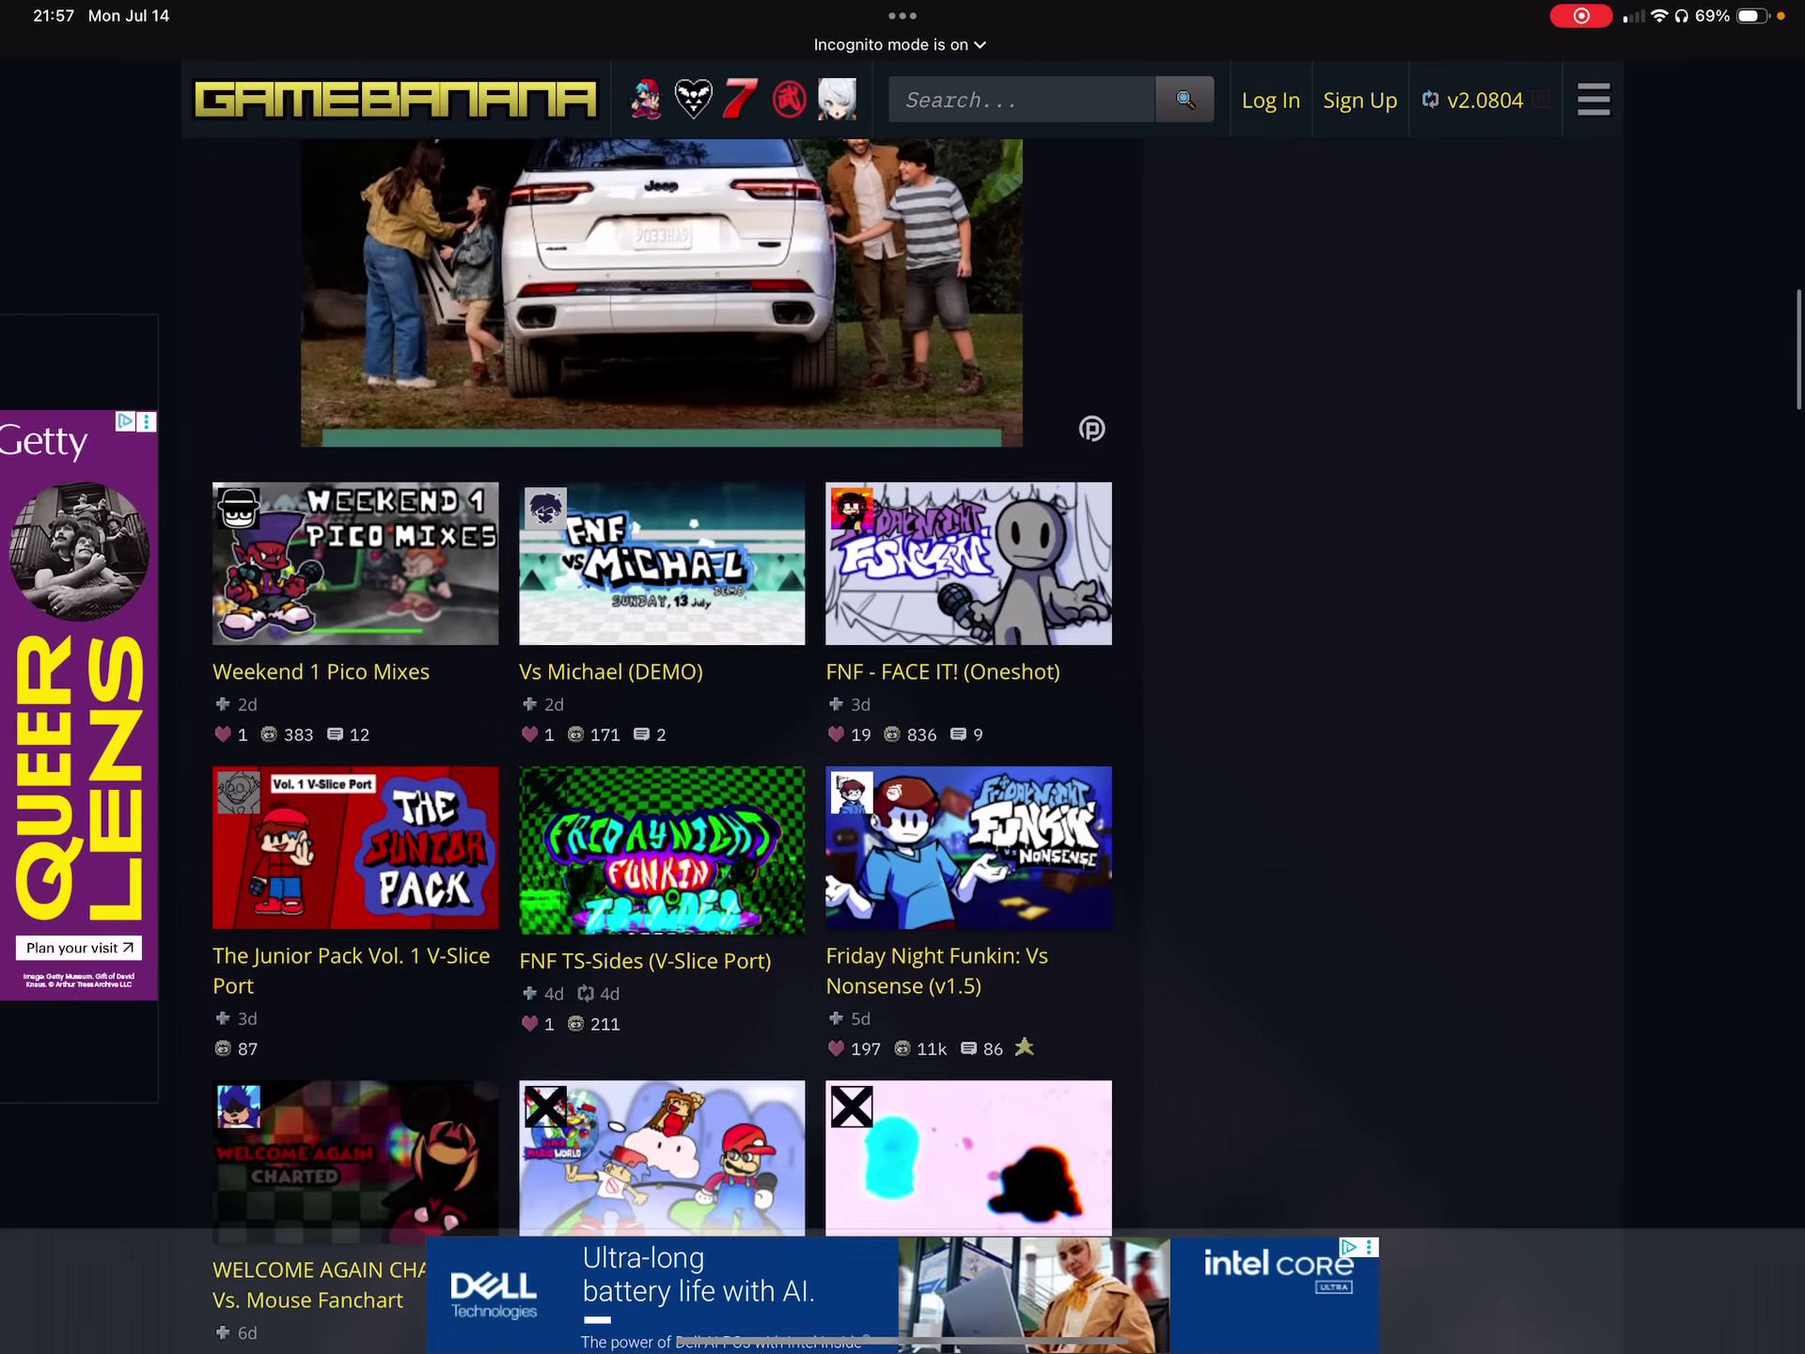
{"action": "scroll", "coordinate": [664, 748], "scroll_direction": "down", "scroll_amount": 2}
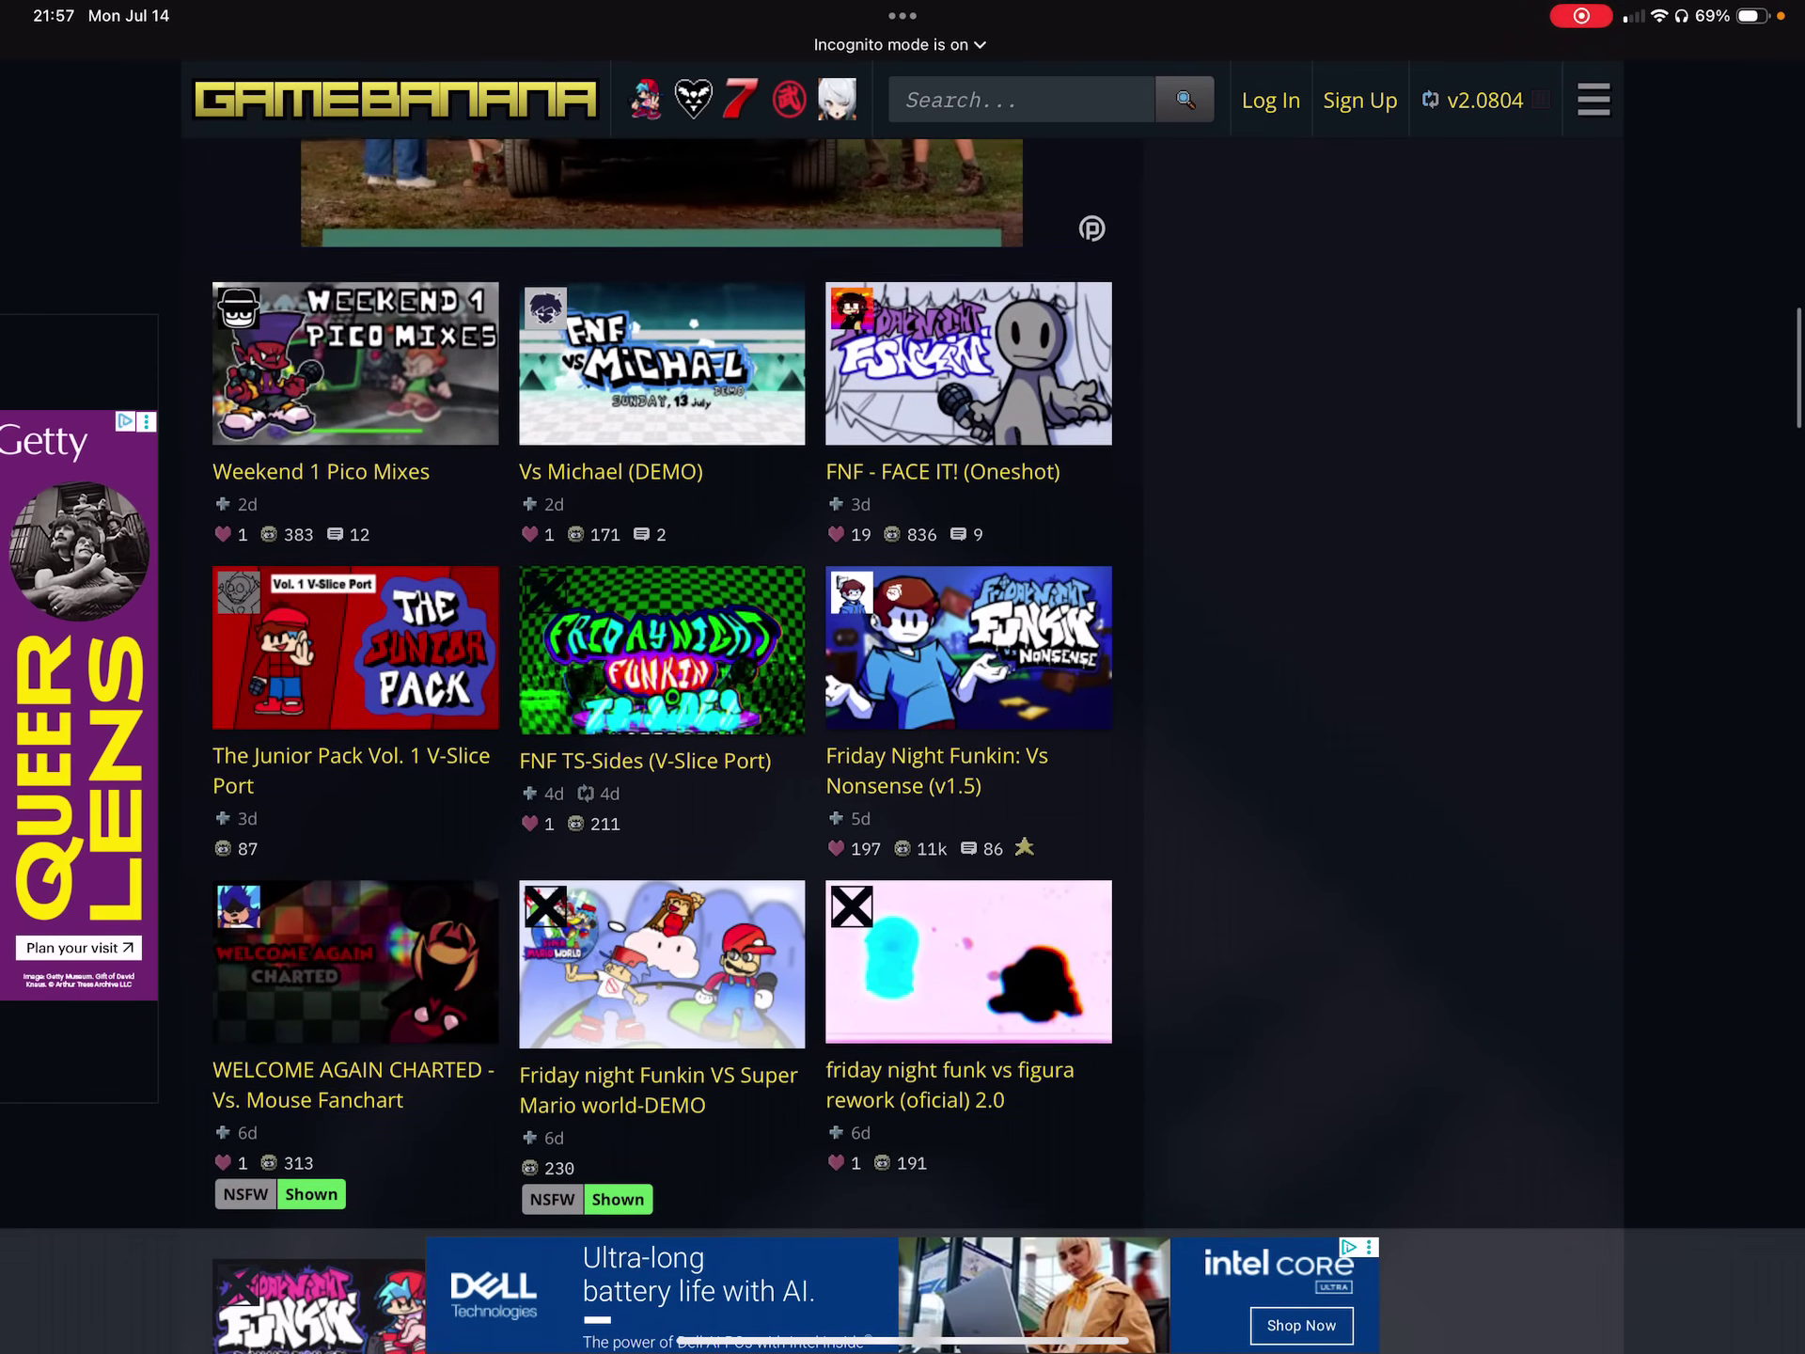
{"action": "scroll", "coordinate": [664, 706], "scroll_direction": "down", "scroll_amount": 6}
{"action": "scroll", "coordinate": [663, 706], "scroll_direction": "down", "scroll_amount": 6}
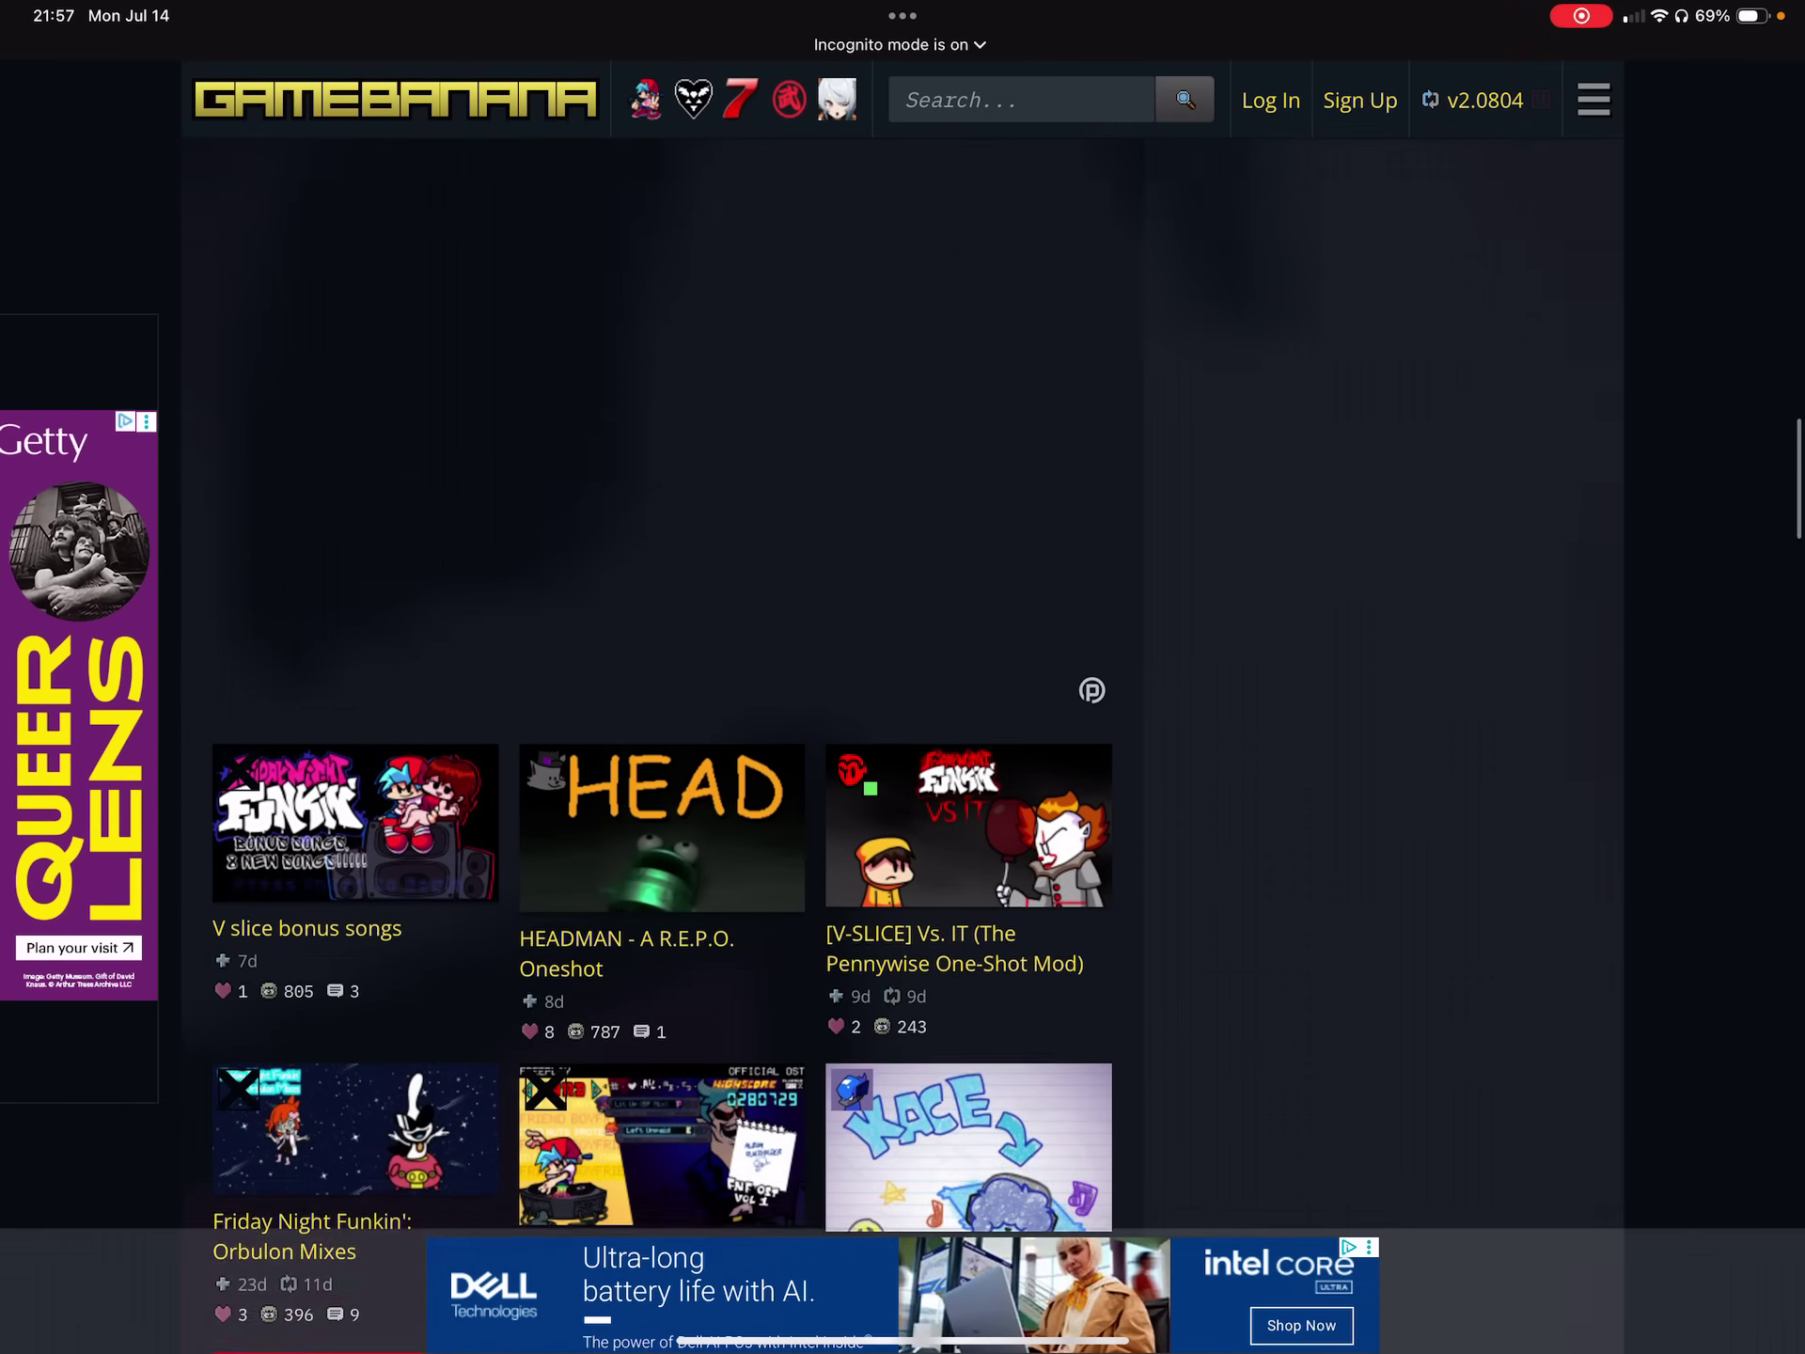
{"action": "scroll", "coordinate": [663, 706], "scroll_direction": "down", "scroll_amount": 1}
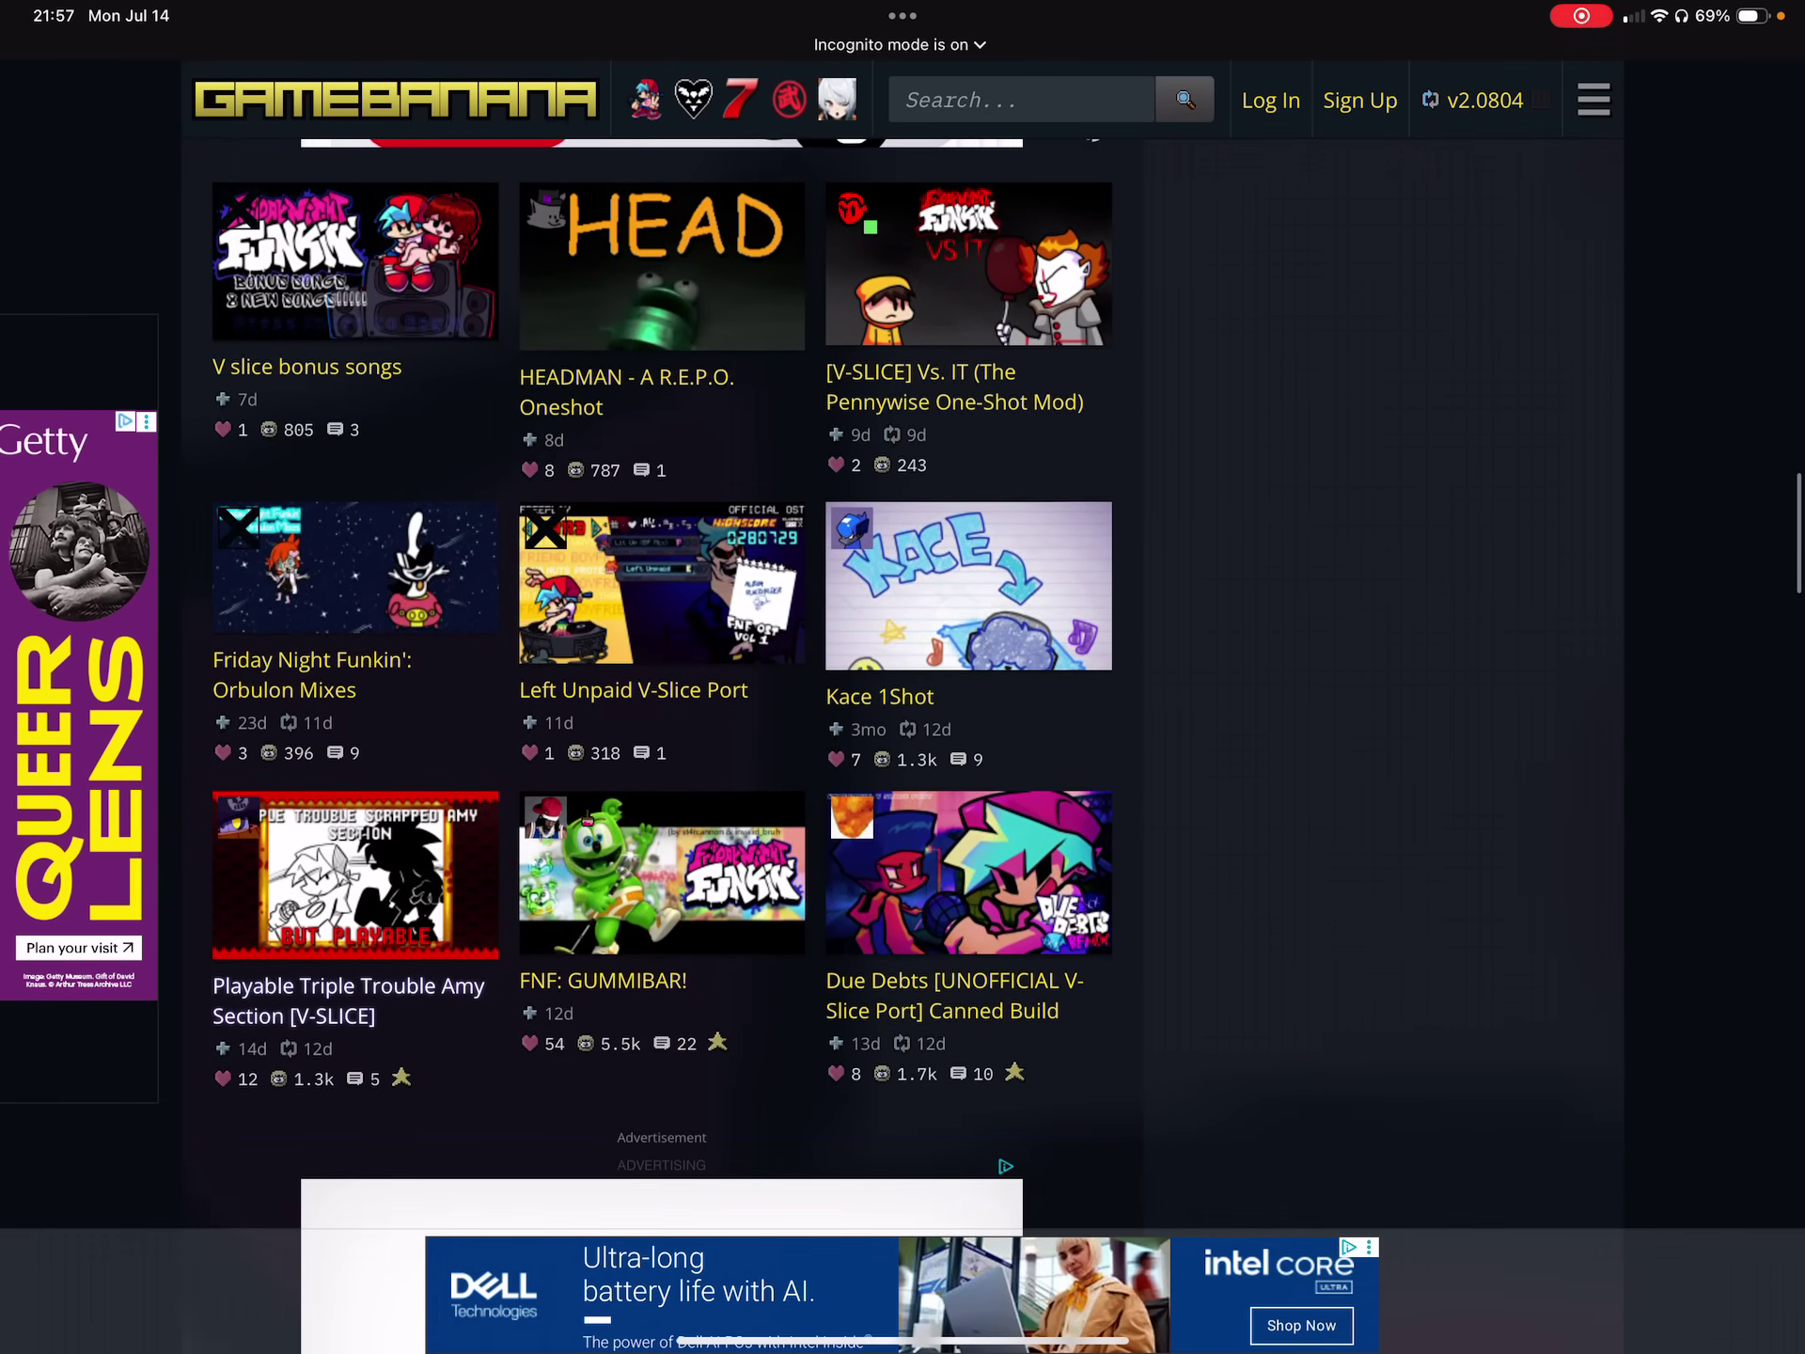
{"action": "scroll", "coordinate": [663, 678], "scroll_direction": "down", "scroll_amount": 3}
{"action": "scroll", "coordinate": [662, 705], "scroll_direction": "up", "scroll_amount": 2}
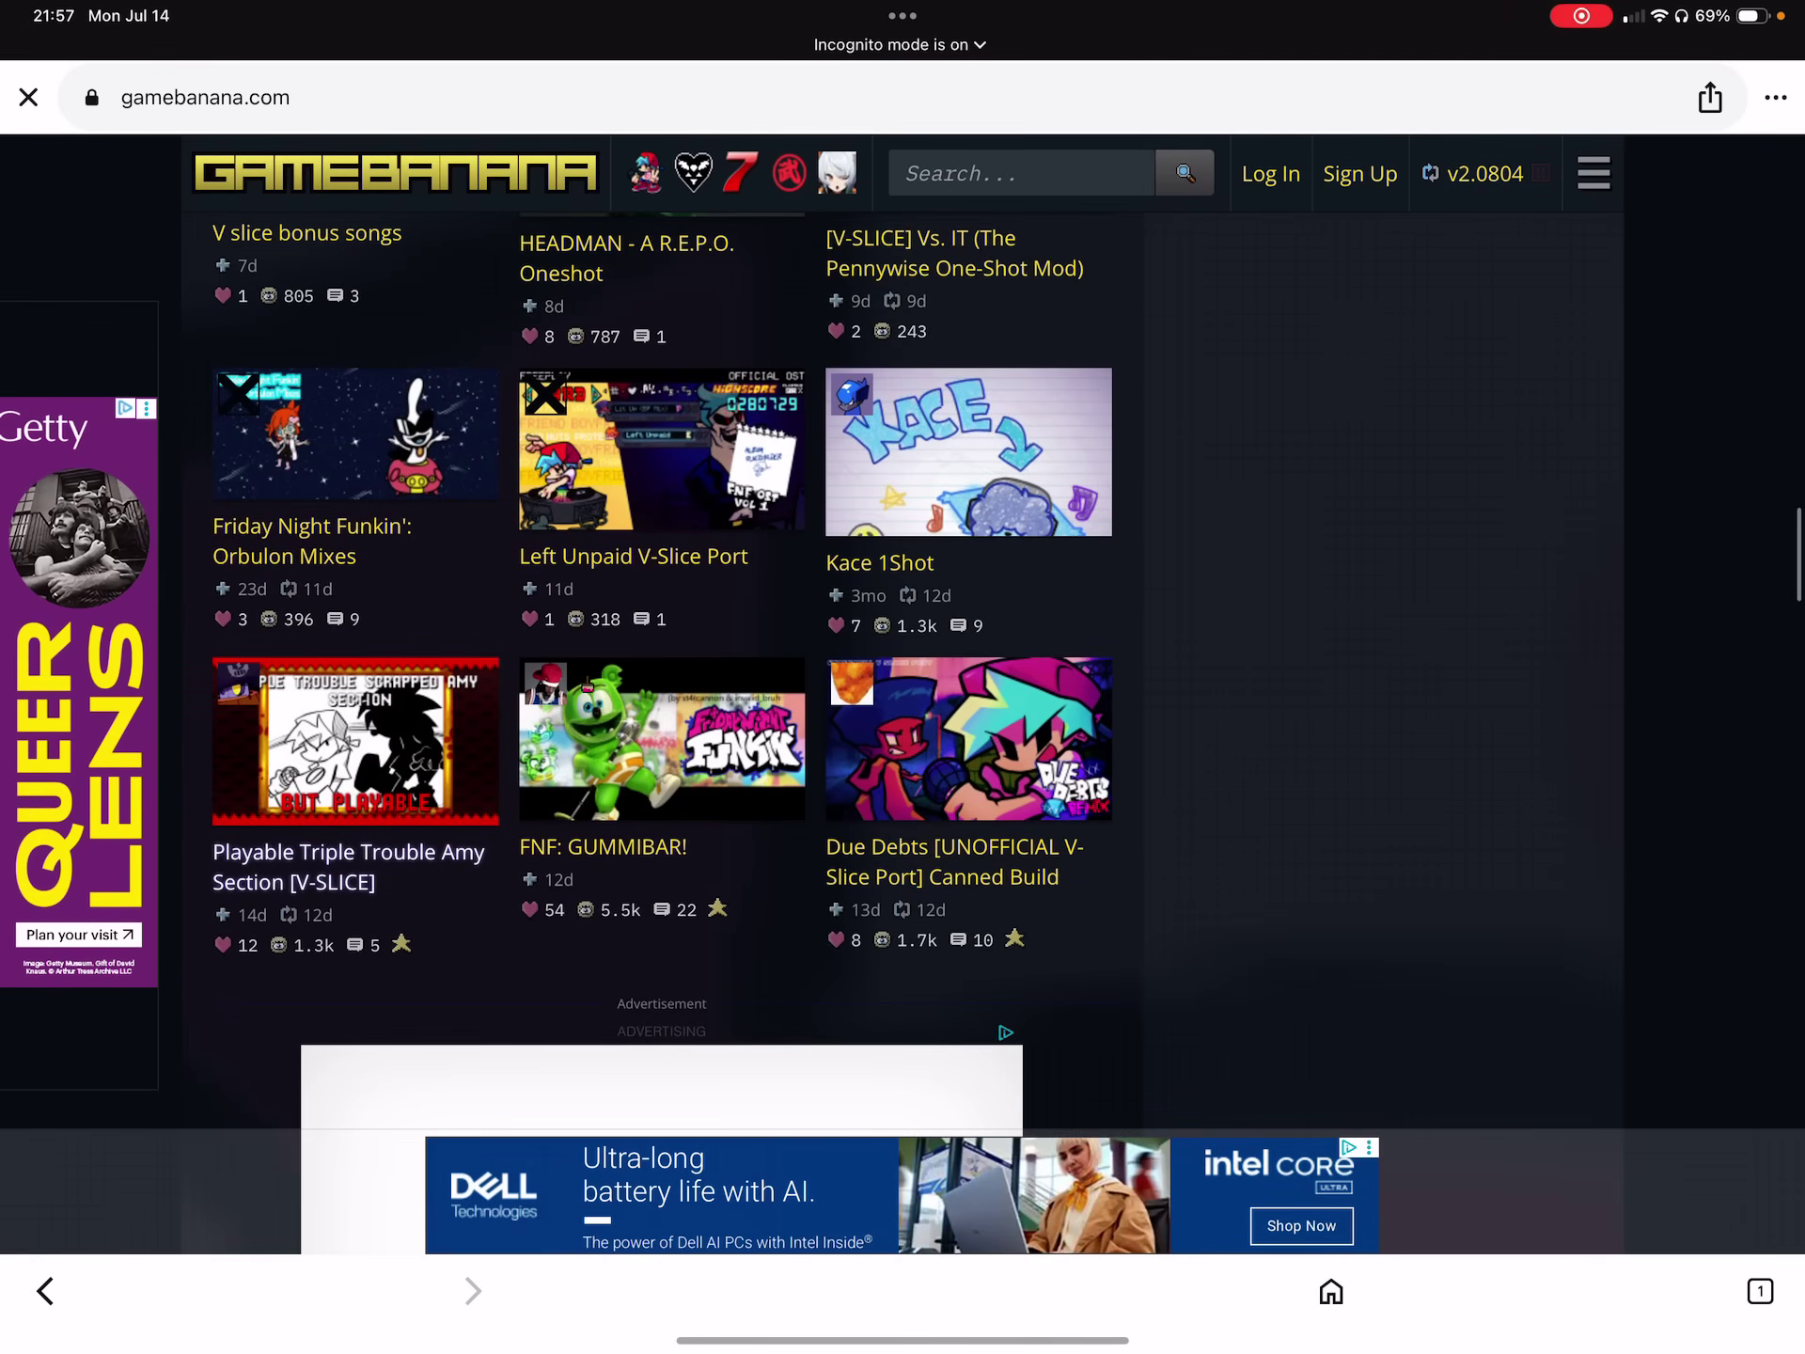
Open the Kace 1Shot mod page on GameBanana and scroll to its Files list.
{"action": "left_click", "coordinate": [968, 451]}
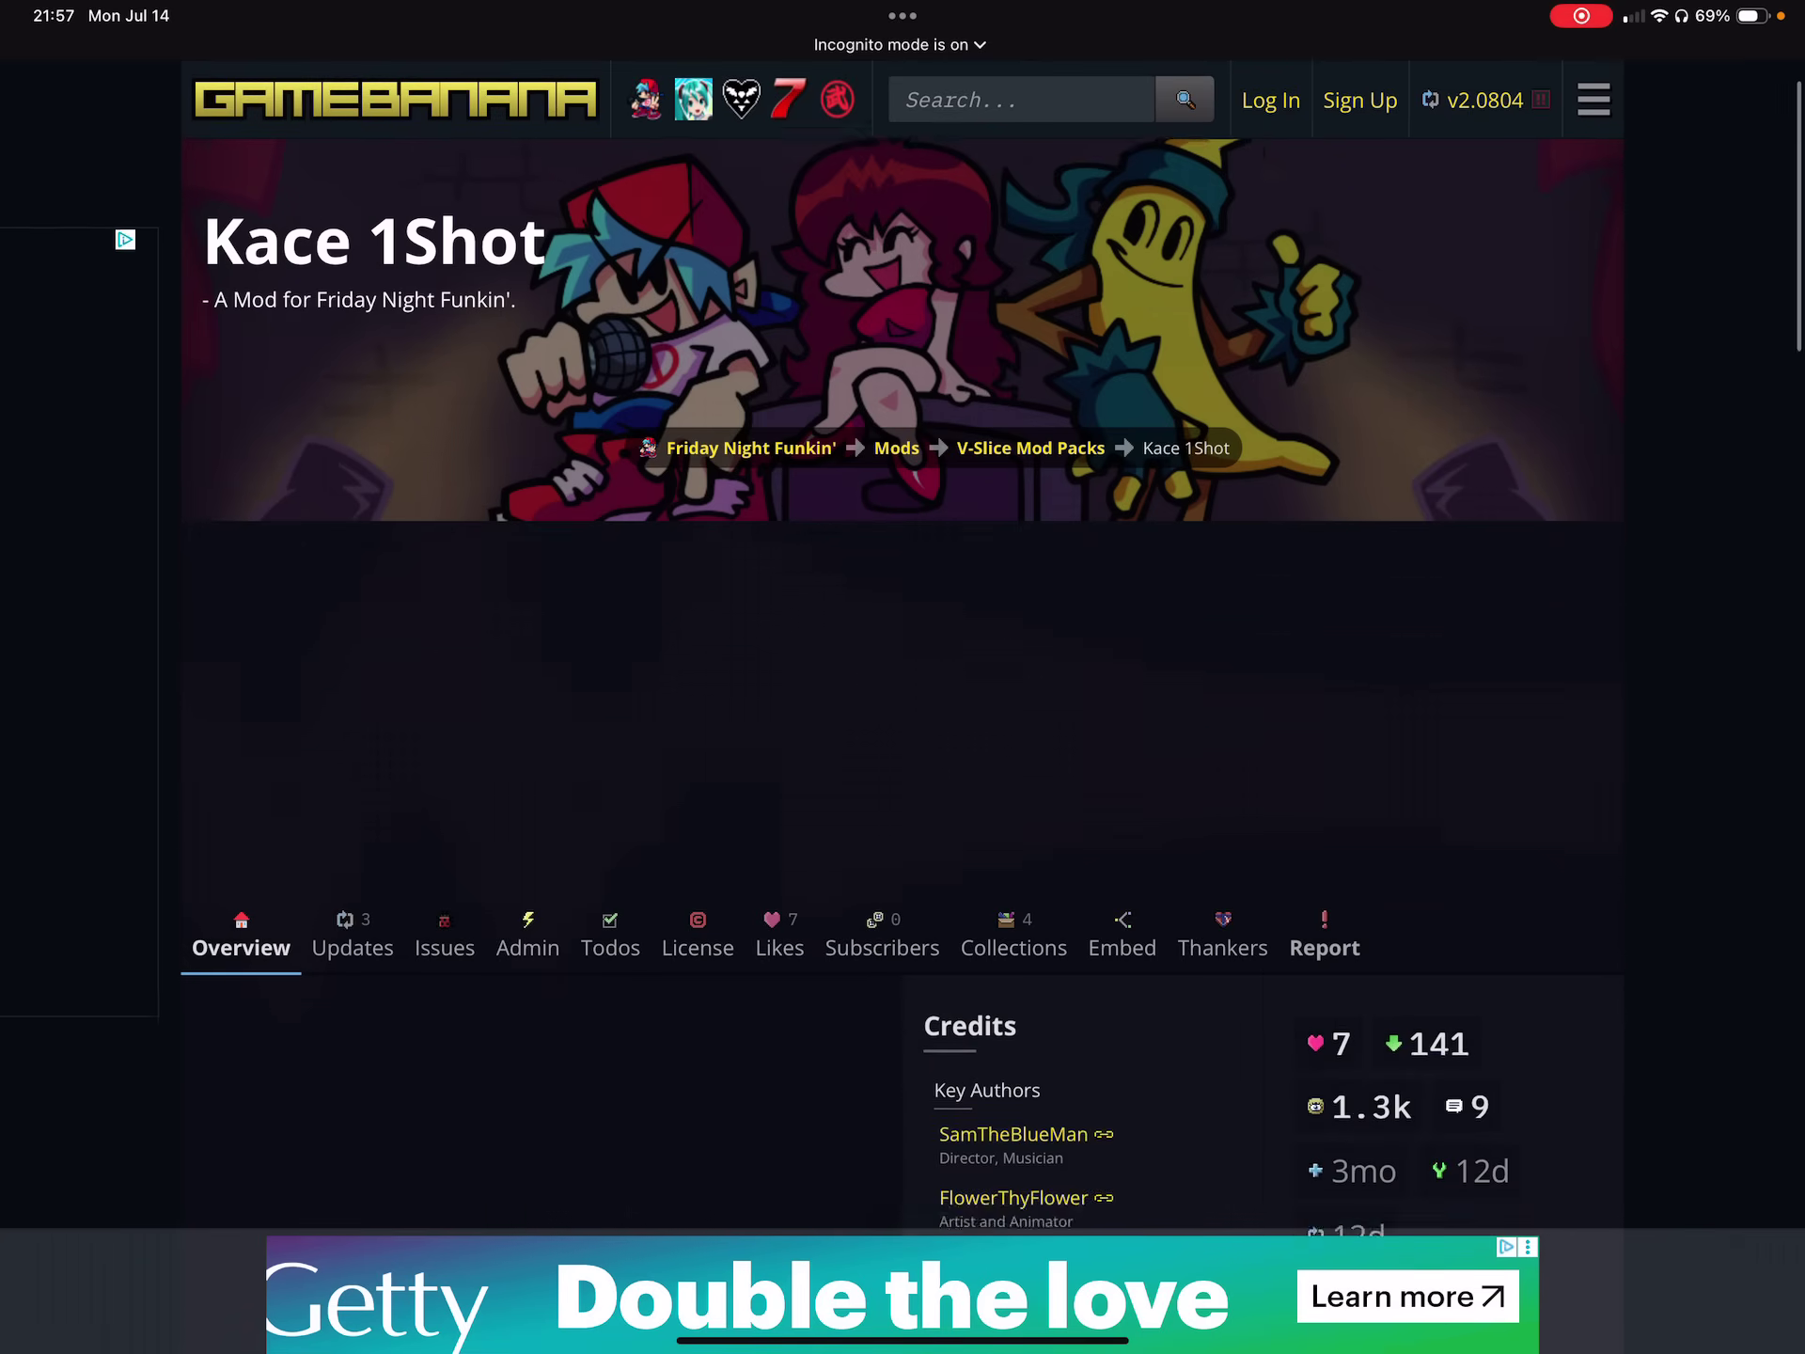
{"action": "scroll", "coordinate": [903, 705], "scroll_direction": "down", "scroll_amount": 10}
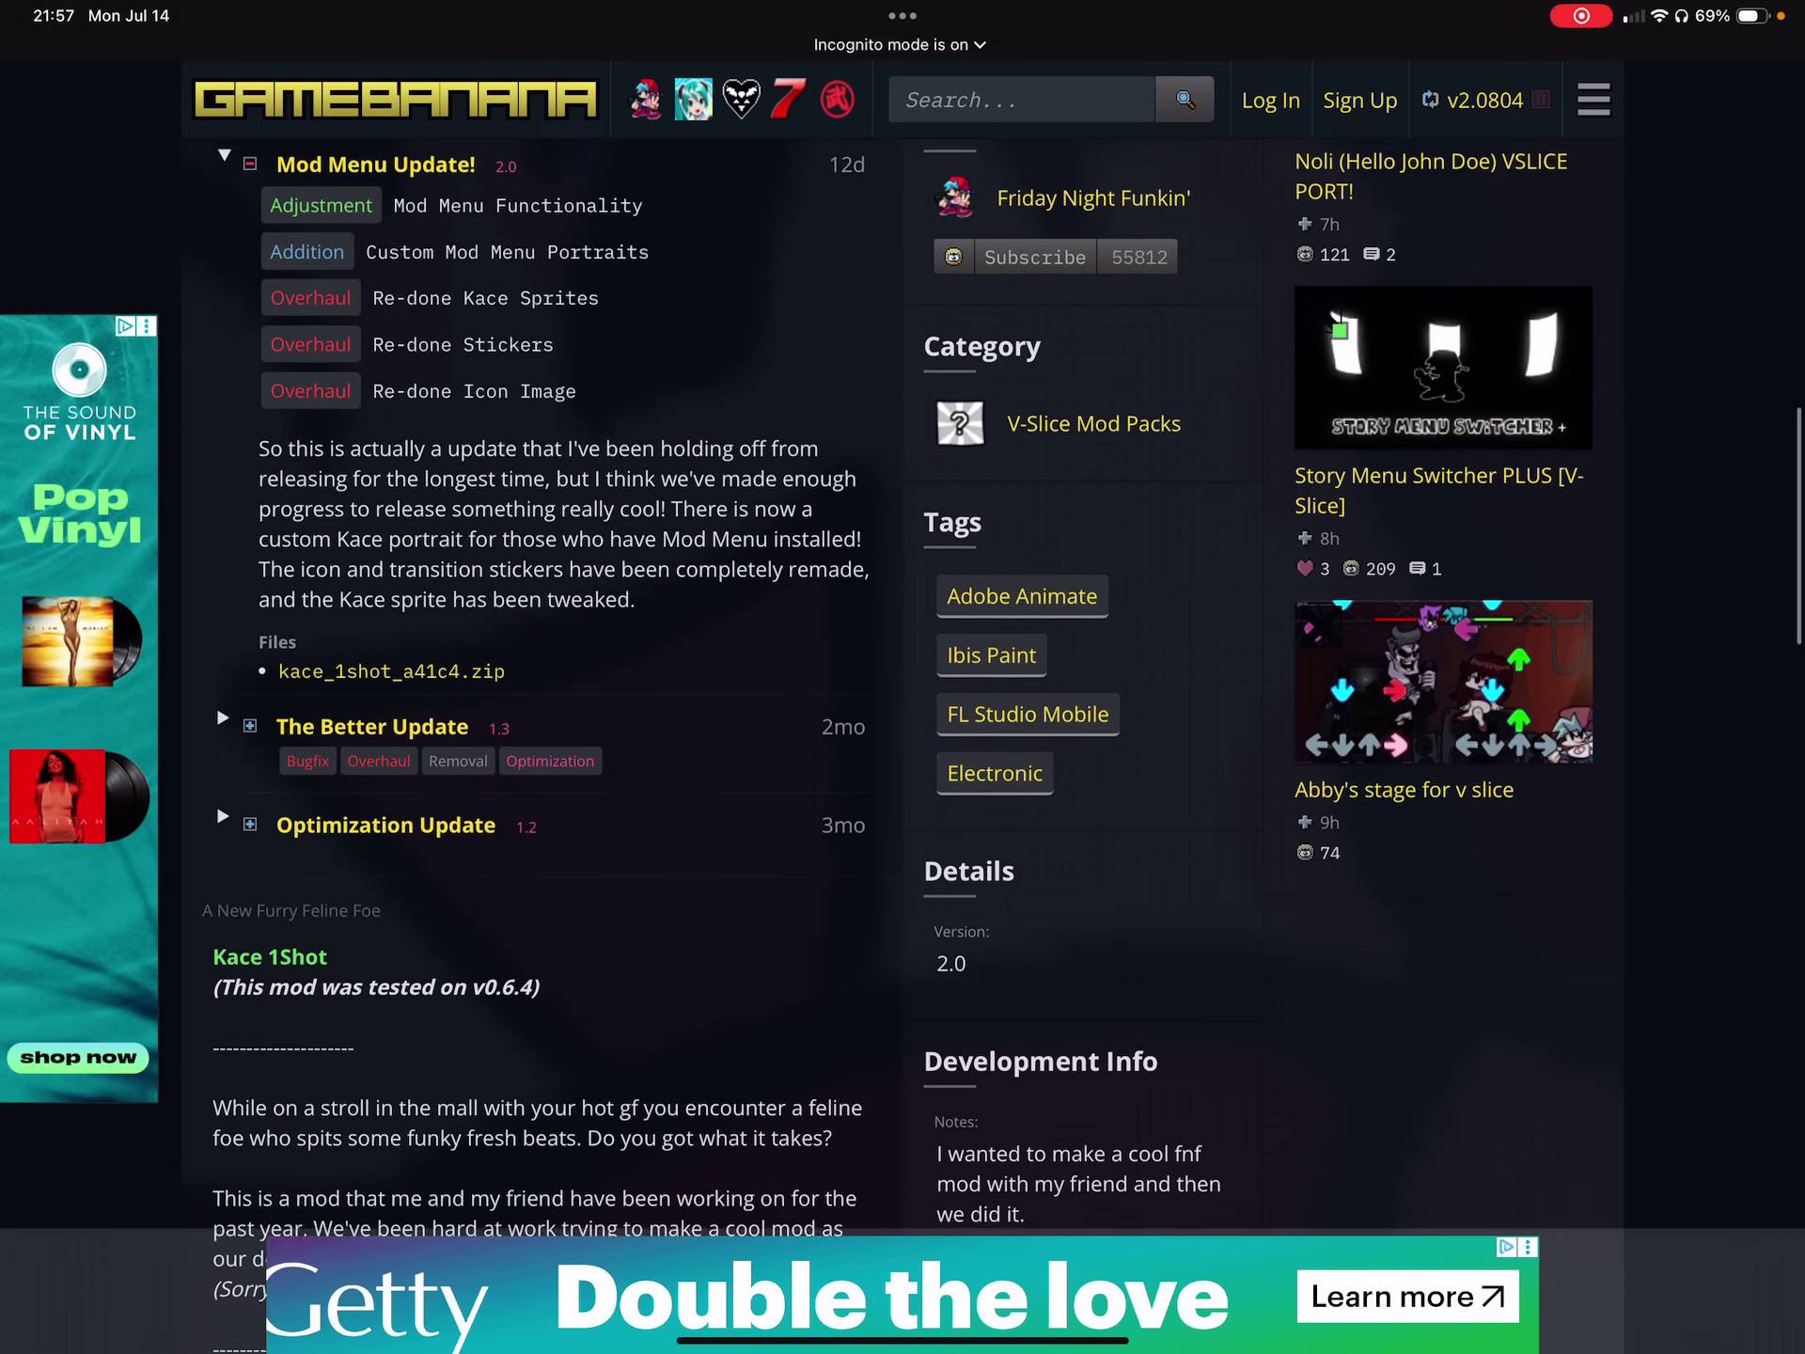
{"action": "scroll", "coordinate": [903, 705], "scroll_direction": "down", "scroll_amount": 10}
{"action": "scroll", "coordinate": [903, 705], "scroll_direction": "down", "scroll_amount": 3}
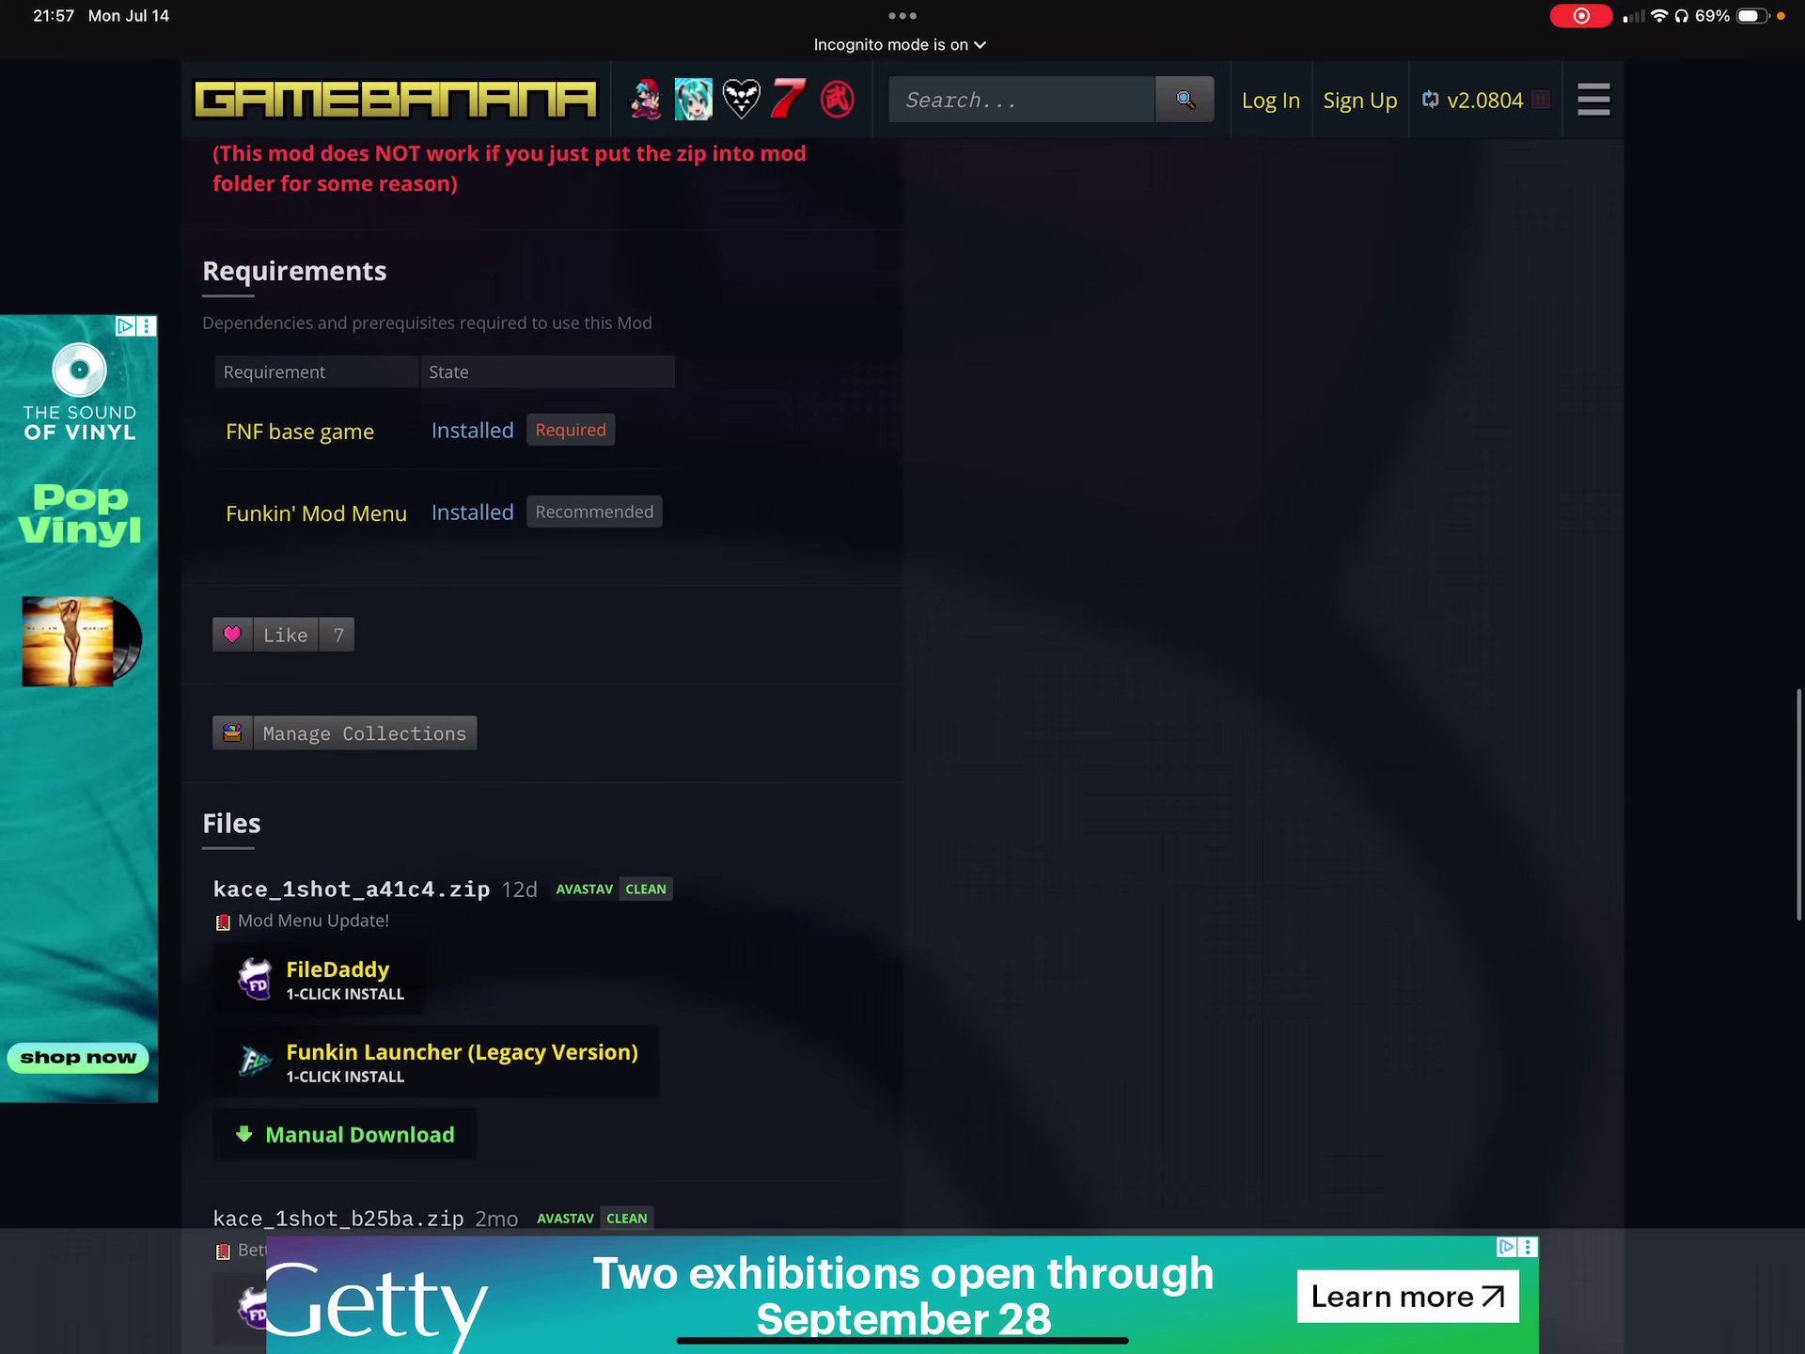
{"action": "scroll", "coordinate": [904, 705], "scroll_direction": "down", "scroll_amount": 5}
{"action": "scroll", "coordinate": [903, 677], "scroll_direction": "down", "scroll_amount": 5}
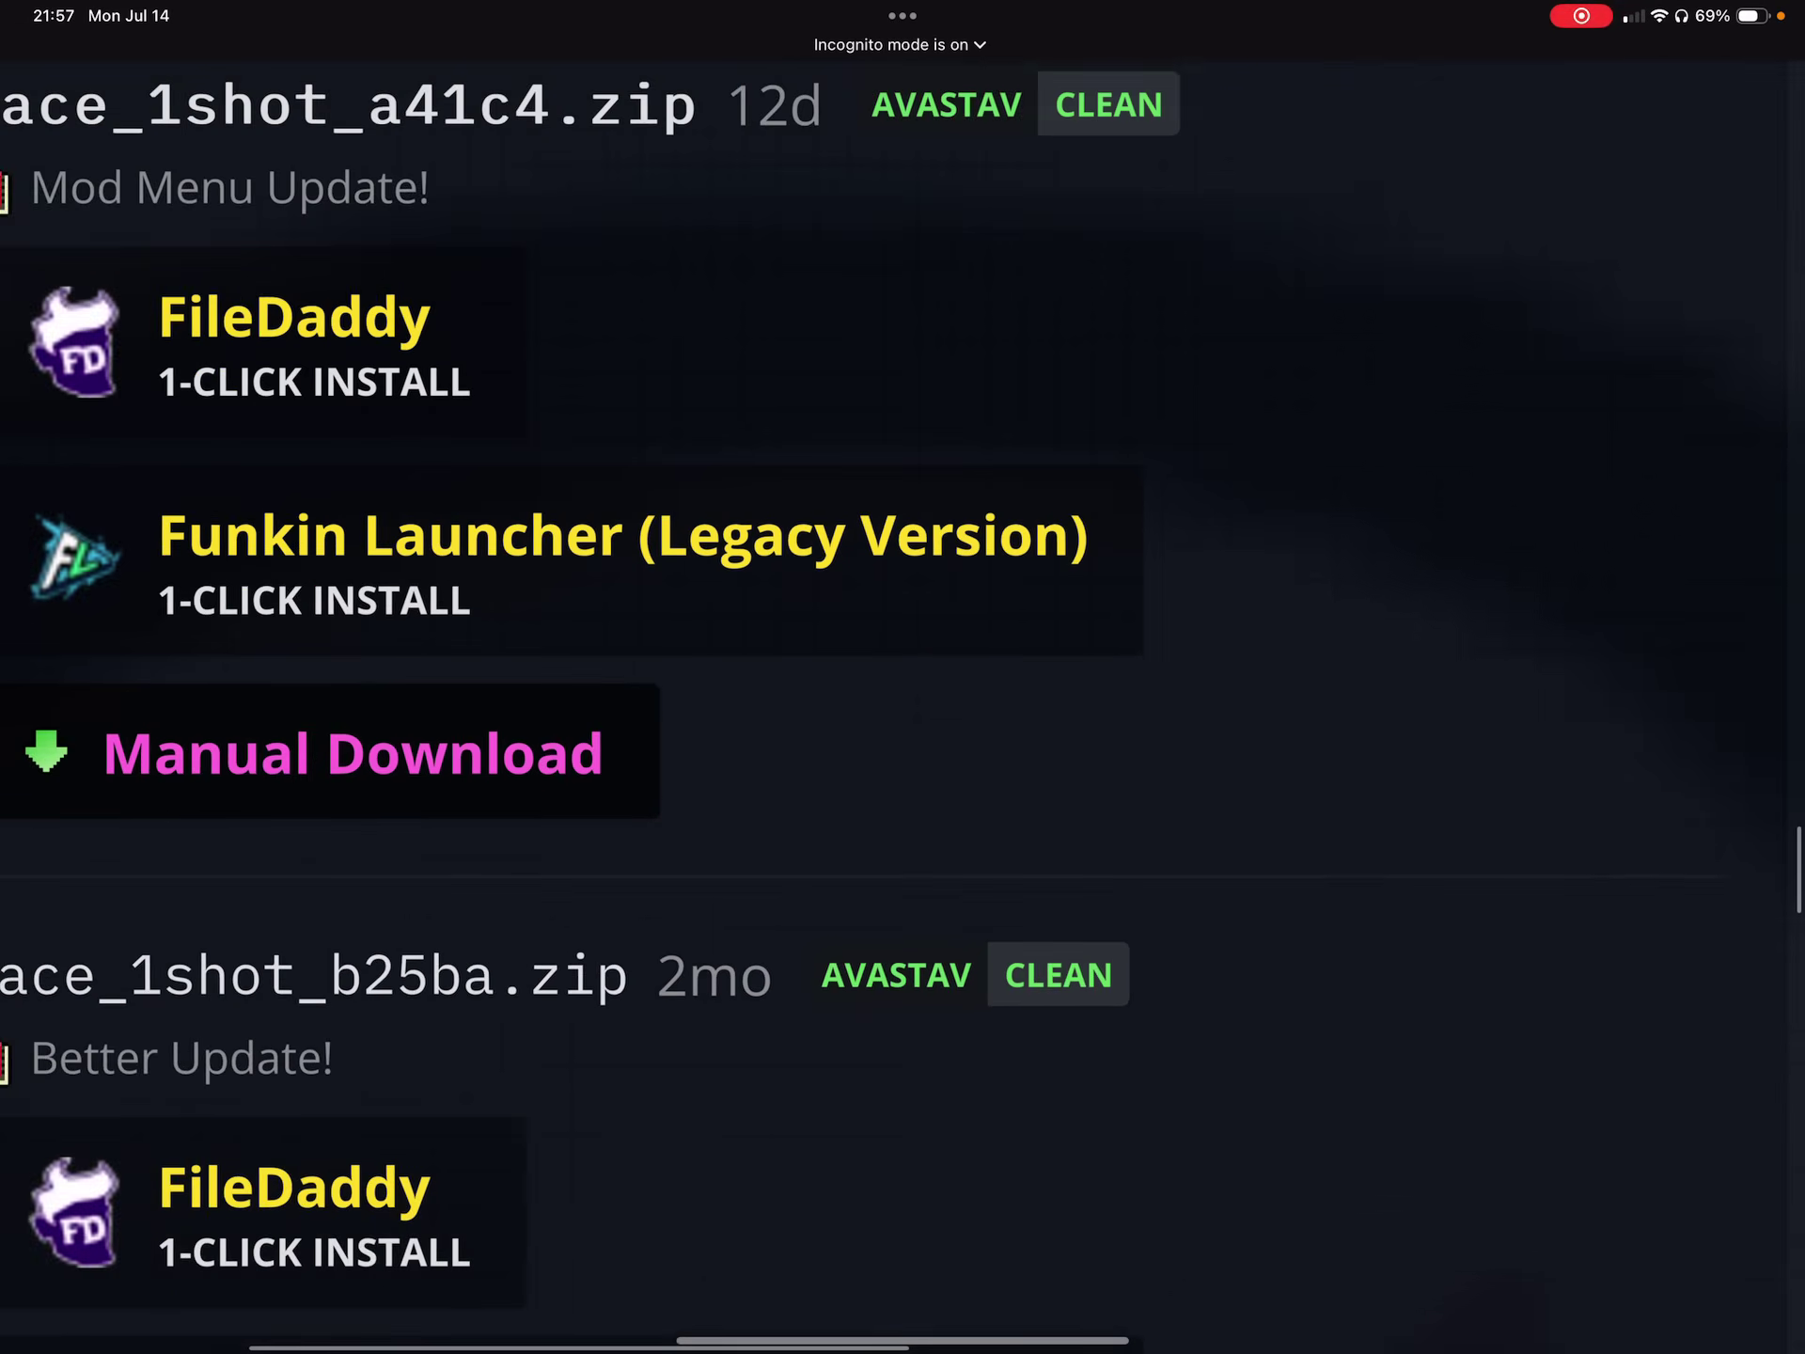
{"action": "scroll", "coordinate": [903, 677], "scroll_direction": "down", "scroll_amount": 2}
{"action": "scroll", "coordinate": [1009, 536], "scroll_direction": "up", "scroll_amount": 3}
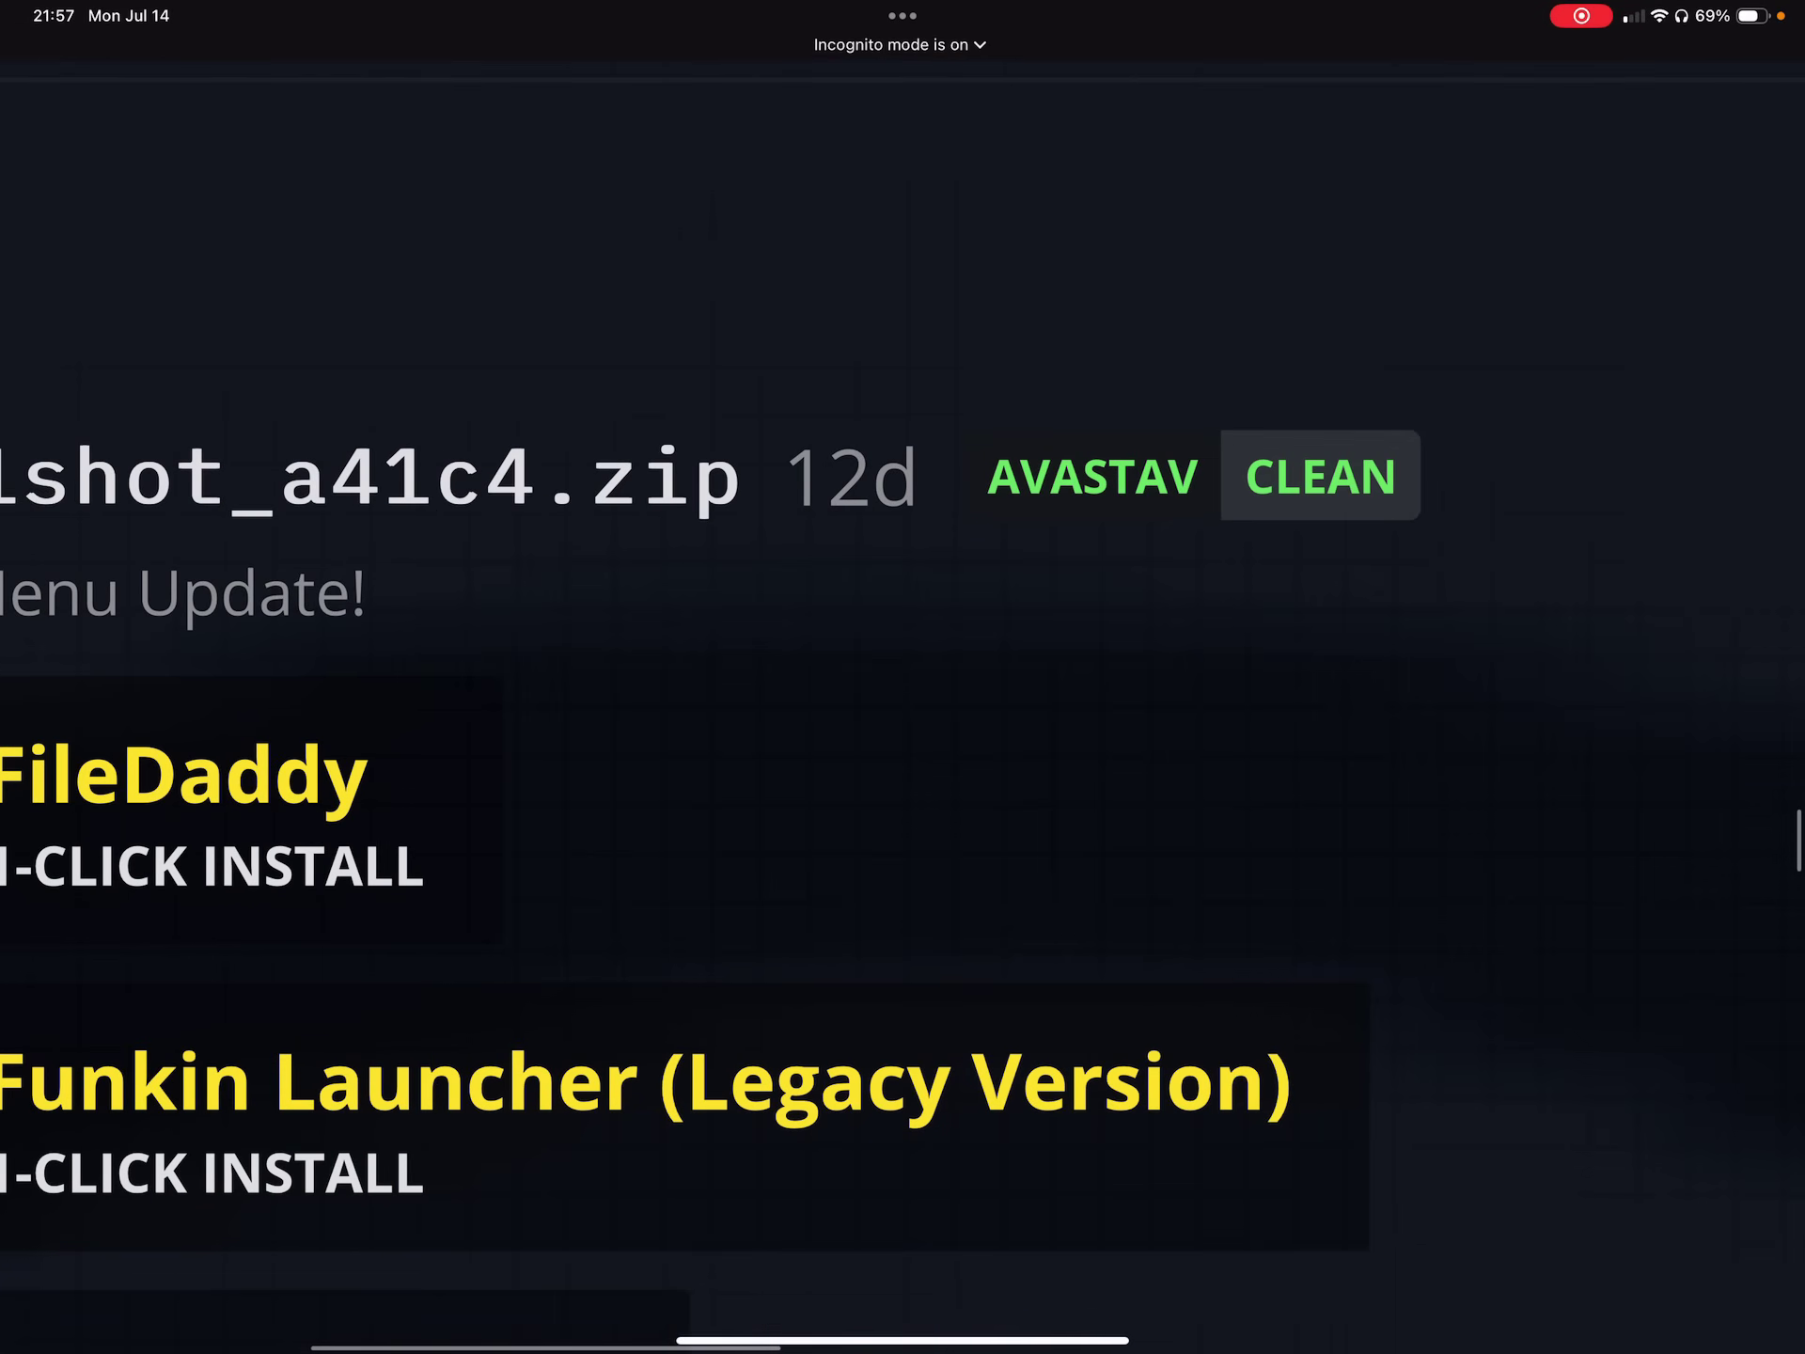
{"action": "scroll", "coordinate": [1009, 536], "scroll_direction": "up", "scroll_amount": 3}
{"action": "scroll", "coordinate": [1008, 537], "scroll_direction": "up", "scroll_amount": 2}
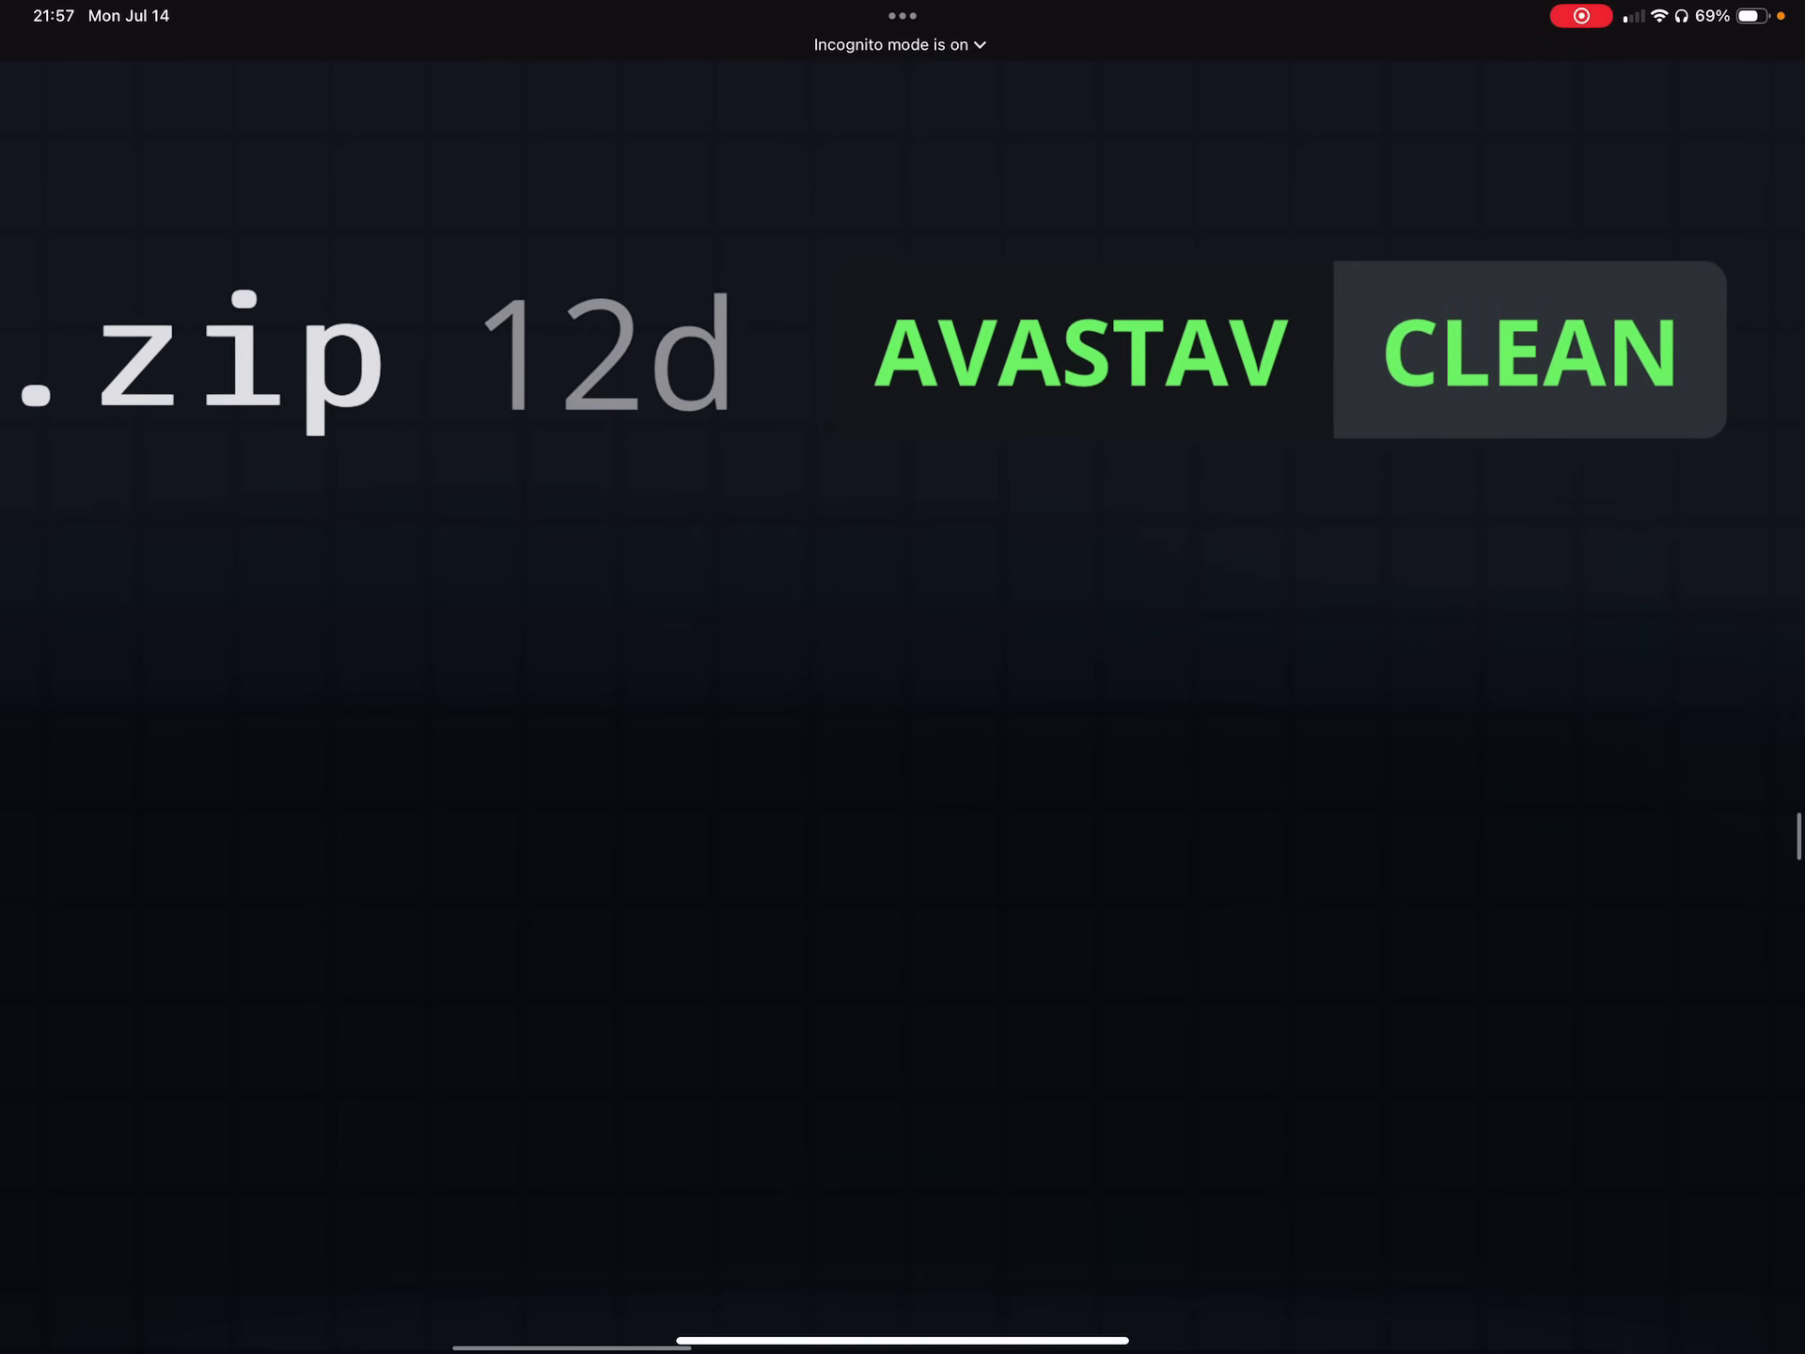
{"action": "scroll", "coordinate": [903, 677], "scroll_direction": "down", "scroll_amount": 2}
{"action": "scroll", "coordinate": [1128, 423], "scroll_direction": "up", "scroll_amount": 2}
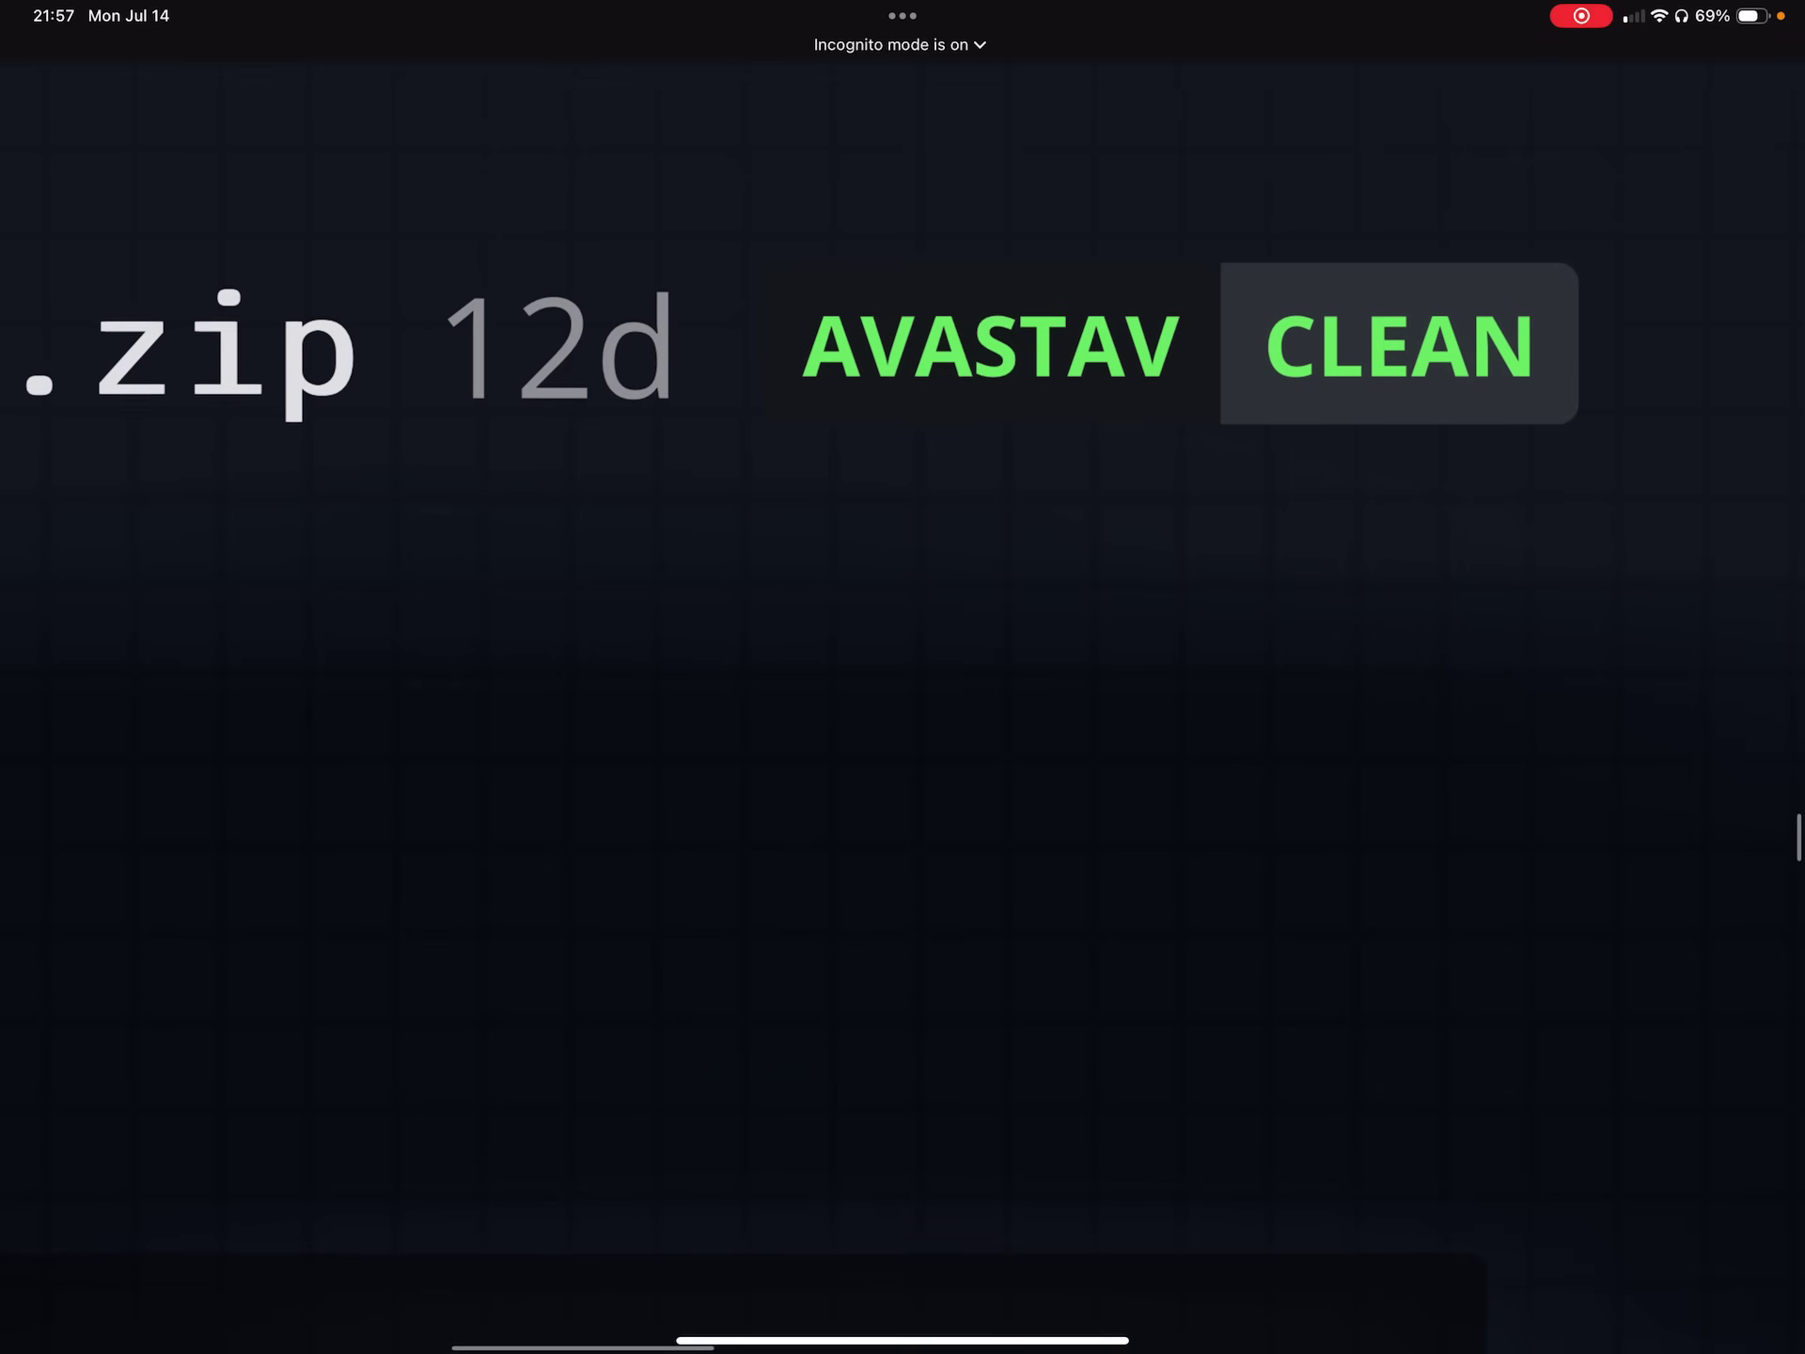
{"action": "scroll", "coordinate": [1128, 311], "scroll_direction": "up", "scroll_amount": 1}
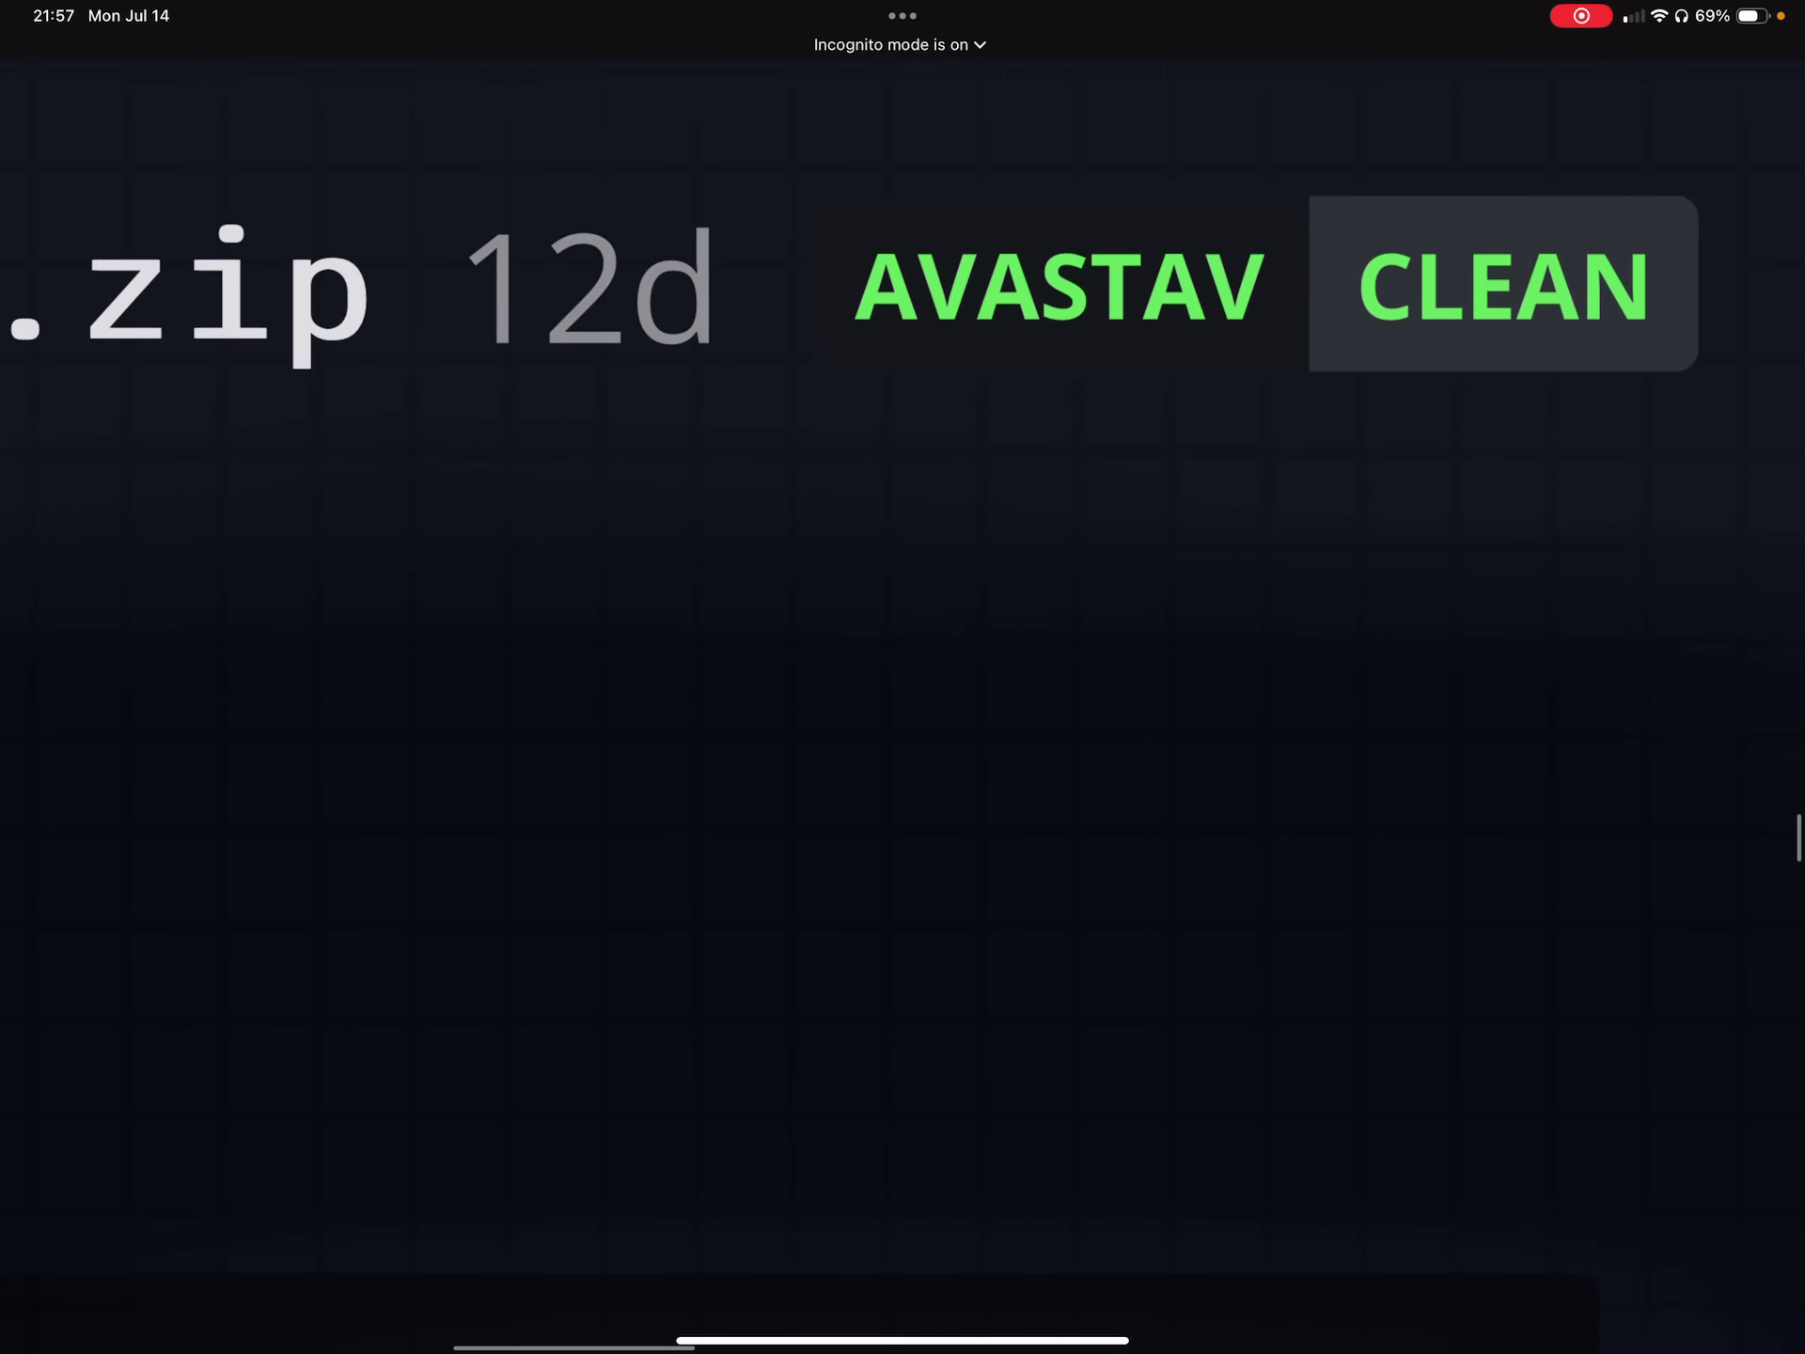
{"action": "scroll", "coordinate": [904, 677], "scroll_direction": "down", "scroll_amount": 1}
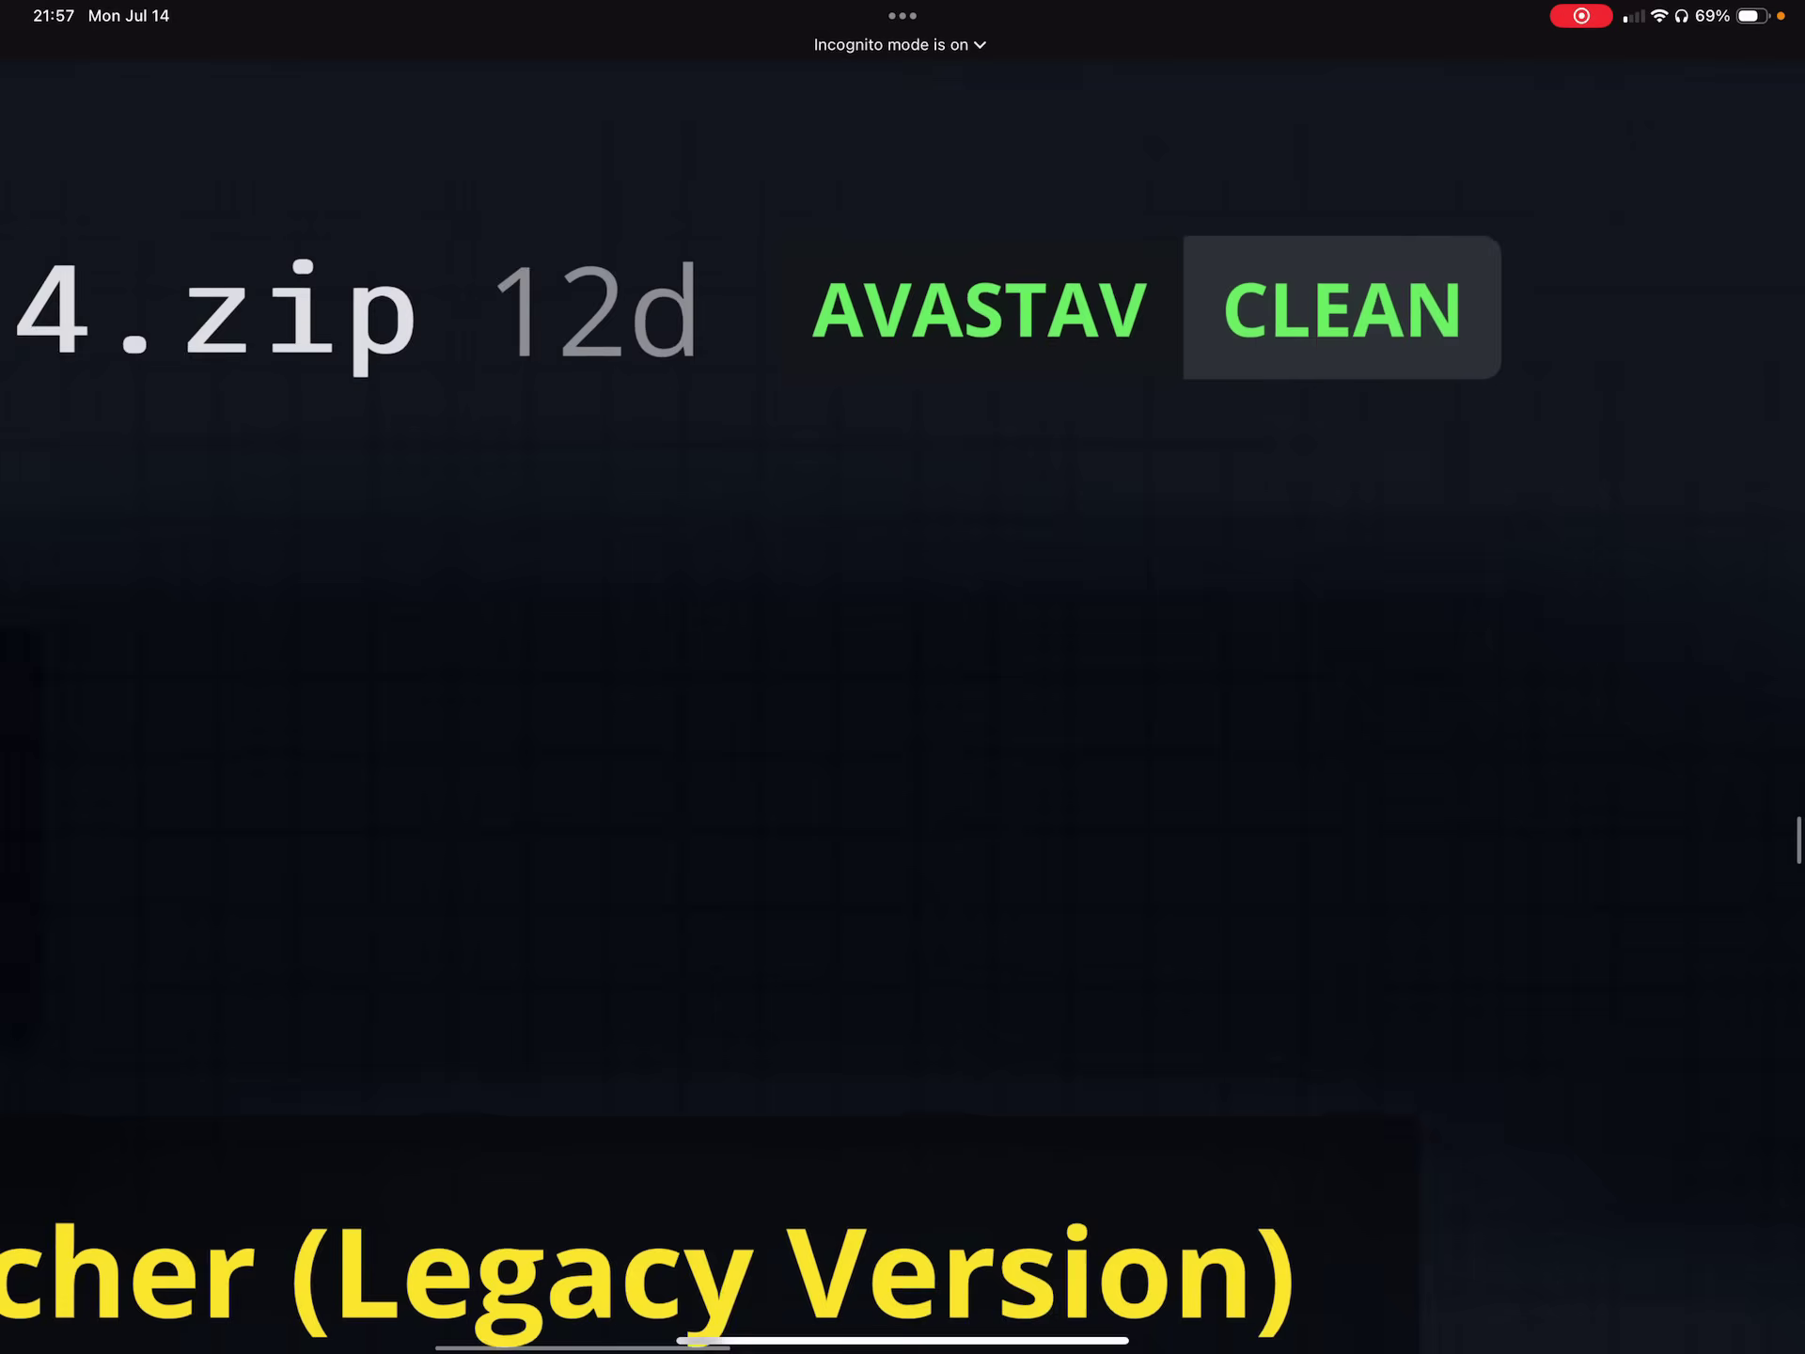
{"action": "scroll", "coordinate": [904, 677], "scroll_direction": "down", "scroll_amount": 2}
{"action": "scroll", "coordinate": [903, 677], "scroll_direction": "down", "scroll_amount": 1}
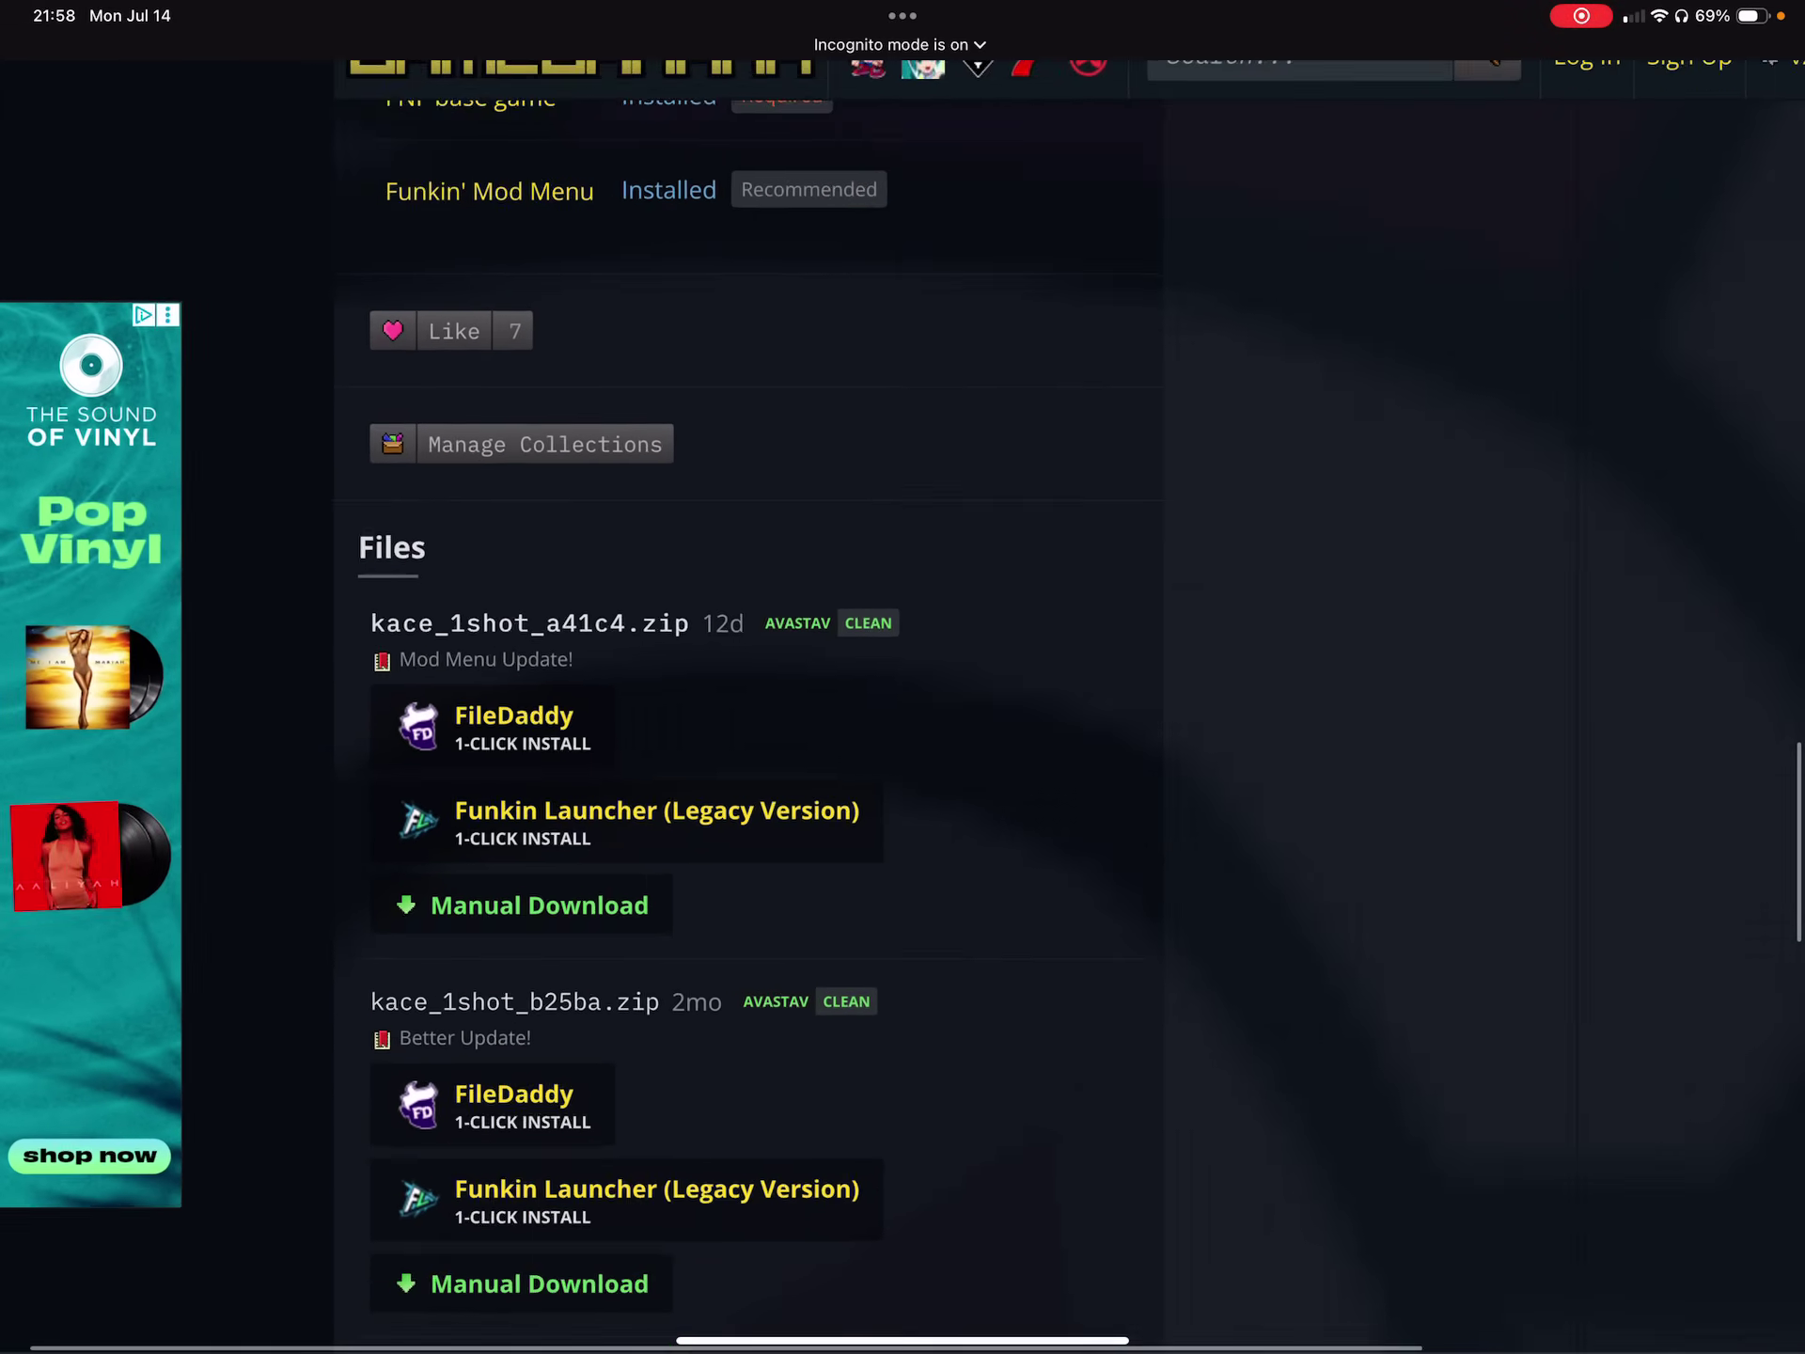
{"action": "scroll", "coordinate": [904, 678], "scroll_direction": "down", "scroll_amount": 1}
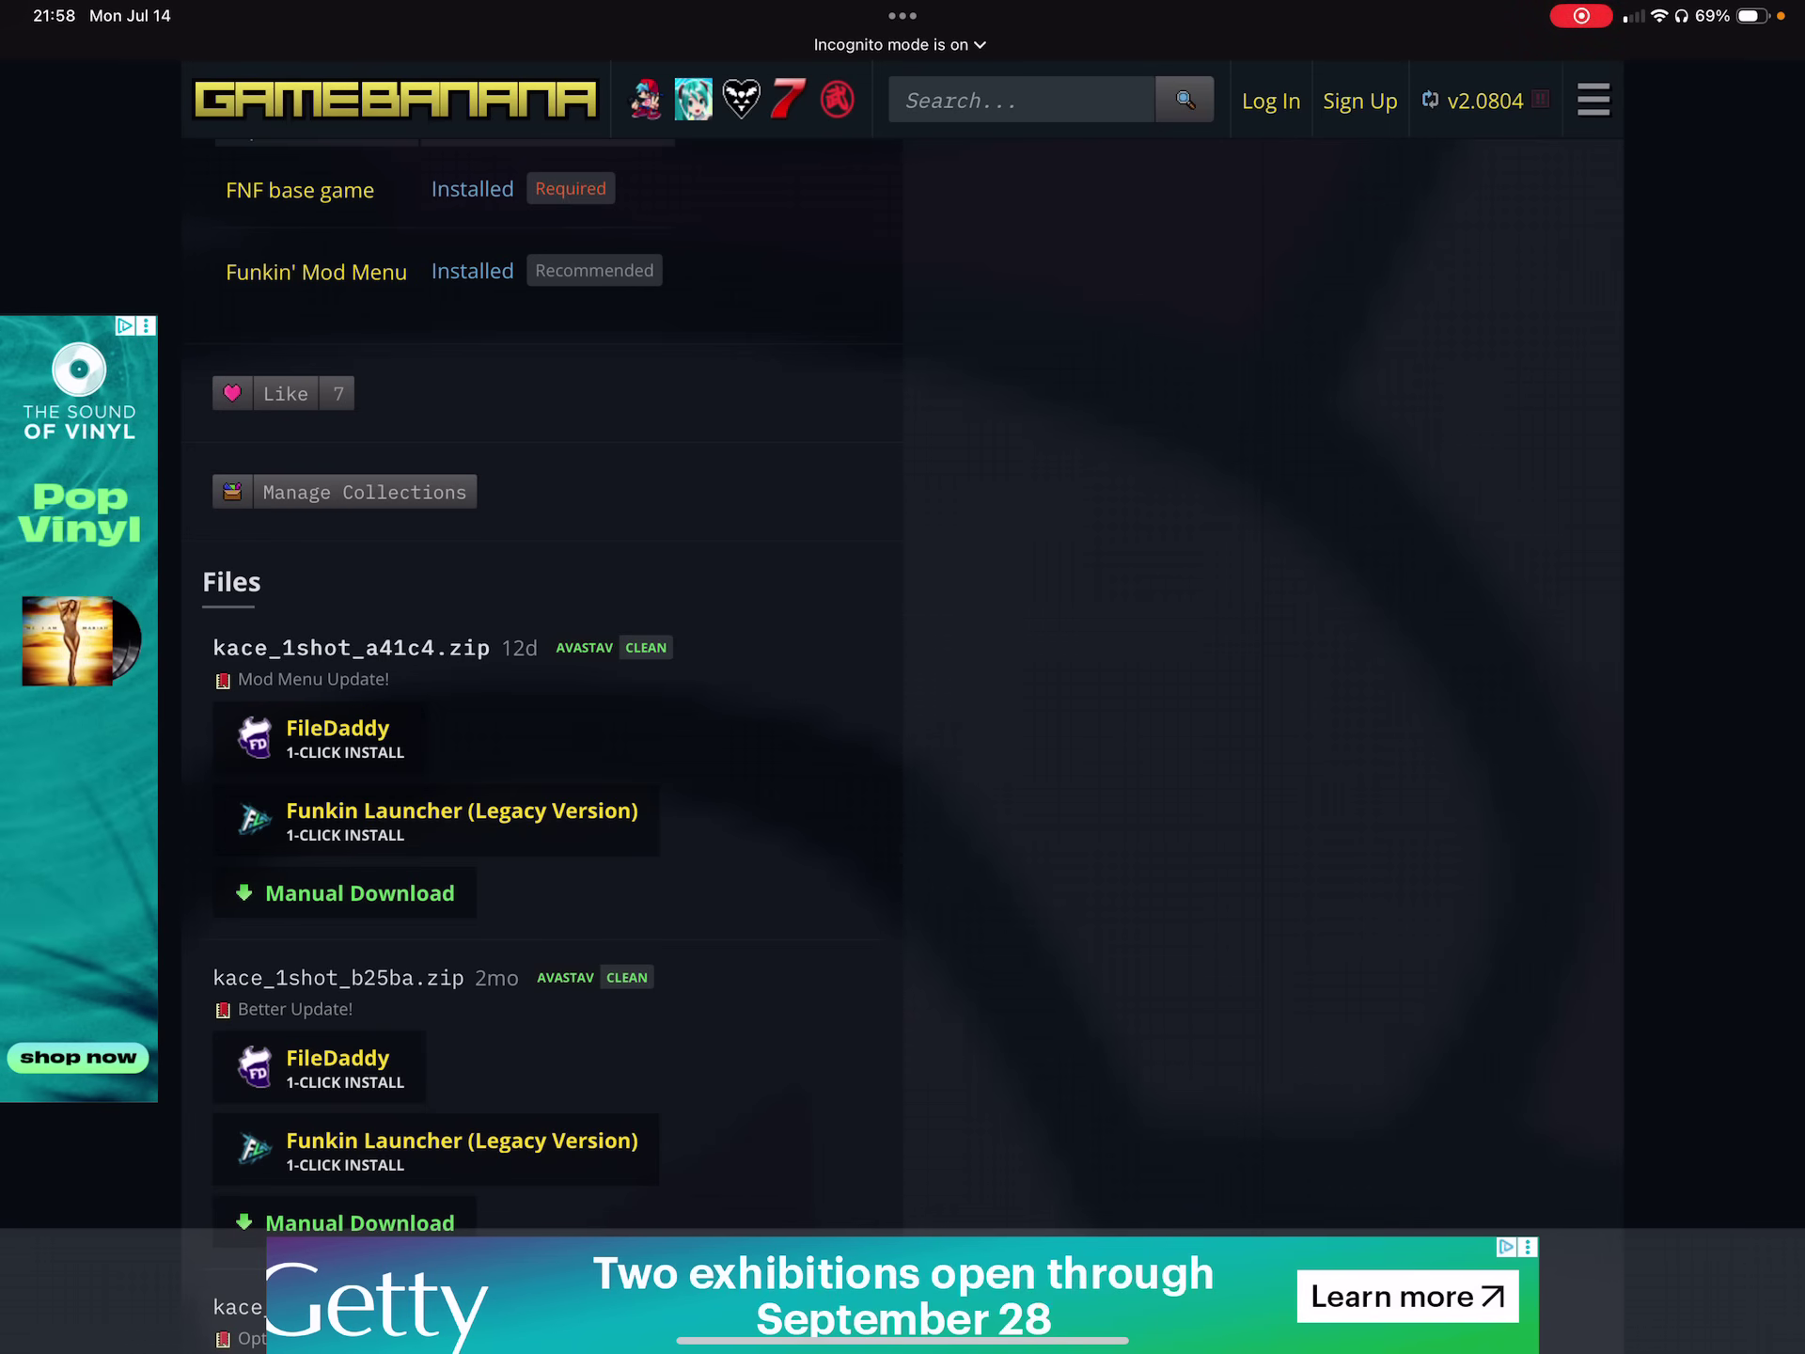
Zoom into the Files section and request the kace_1shot_a41c4.zip download.
{"action": "double_click", "coordinate": [360, 892]}
{"action": "left_click", "coordinate": [473, 1023]}
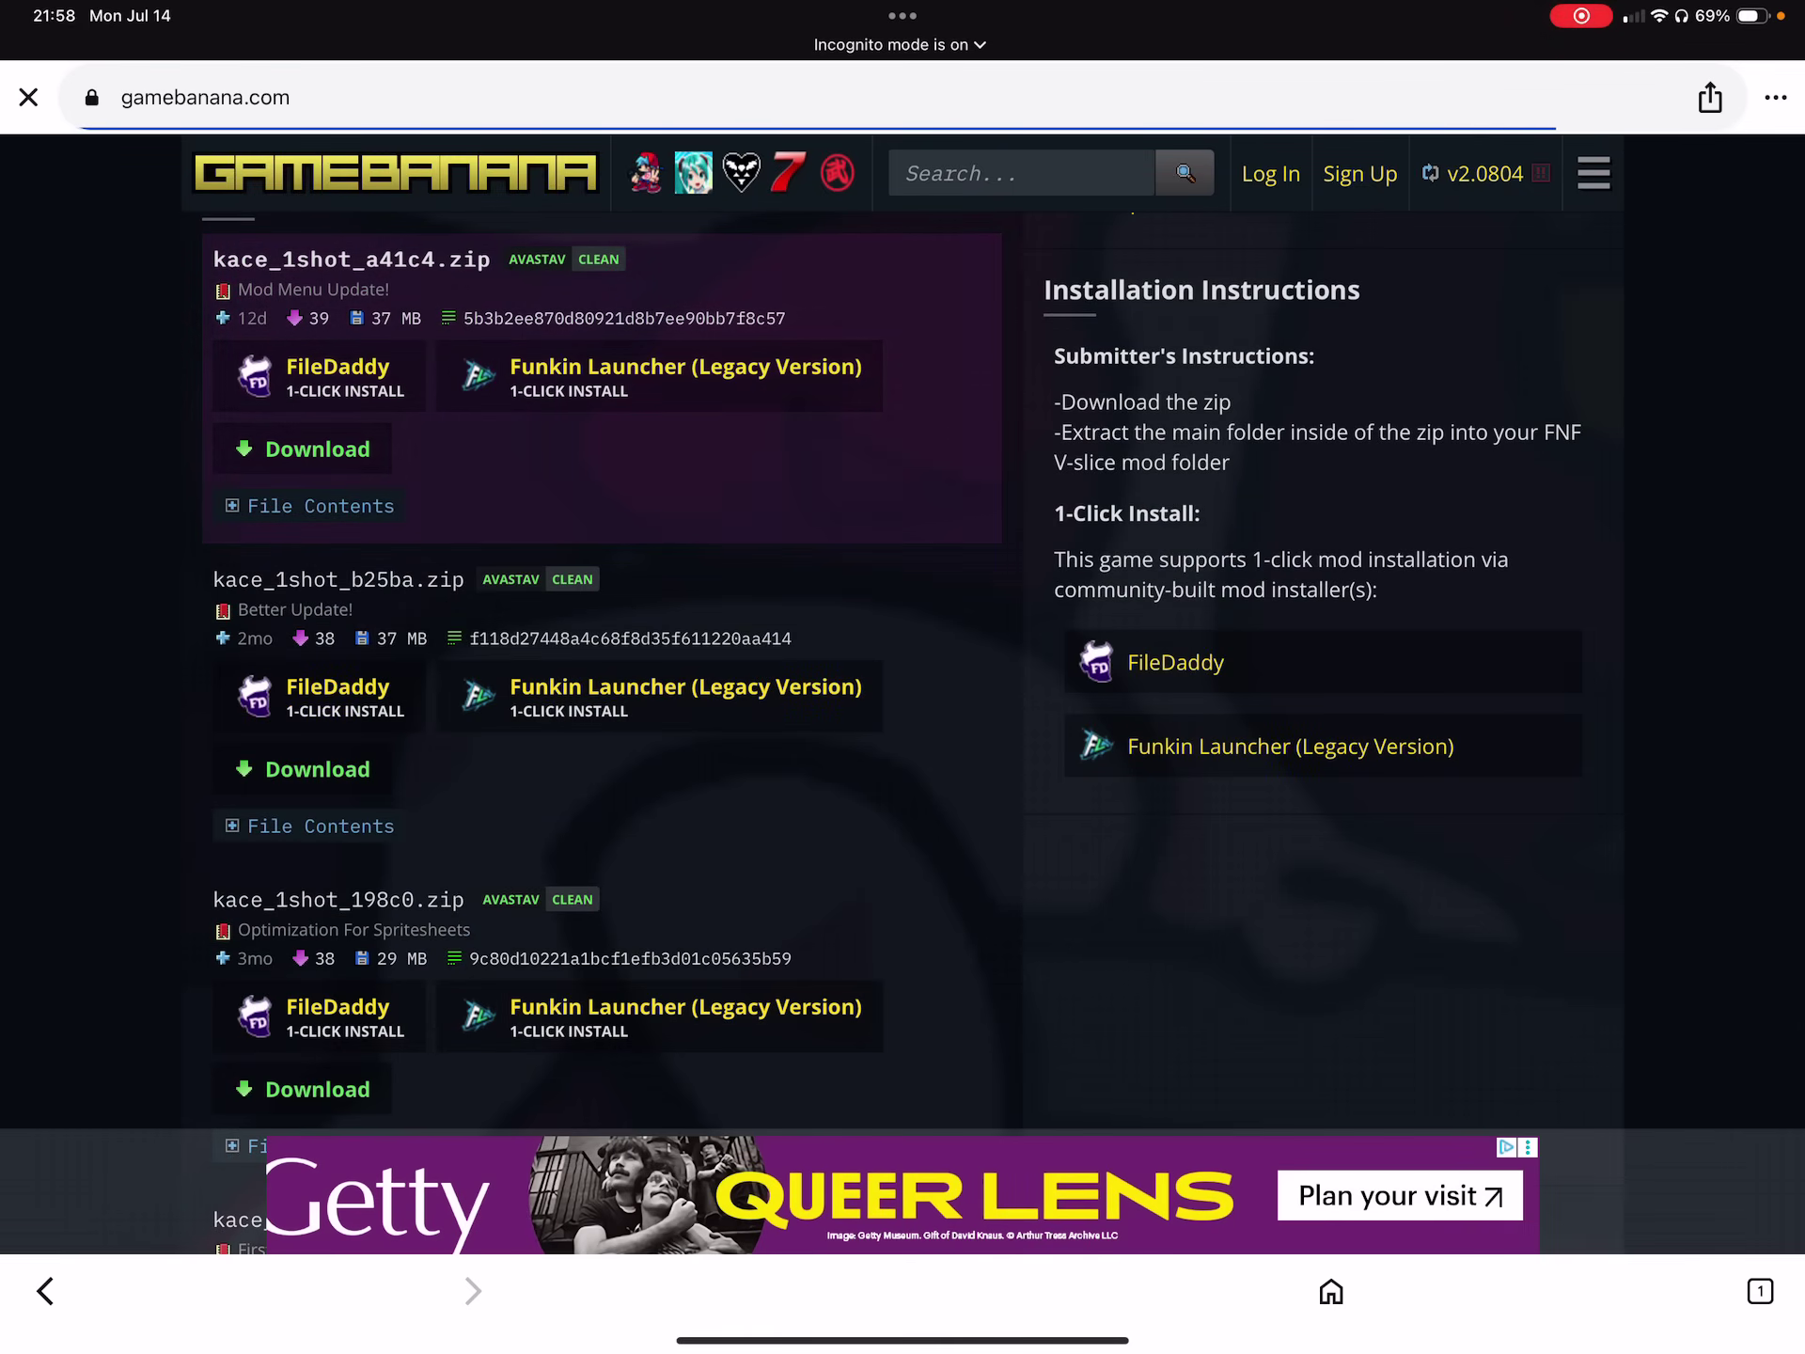
{"action": "scroll", "coordinate": [903, 706], "scroll_direction": "up", "scroll_amount": 2}
{"action": "double_click", "coordinate": [424, 564]}
{"action": "scroll", "coordinate": [269, 600], "scroll_direction": "up", "scroll_amount": 2}
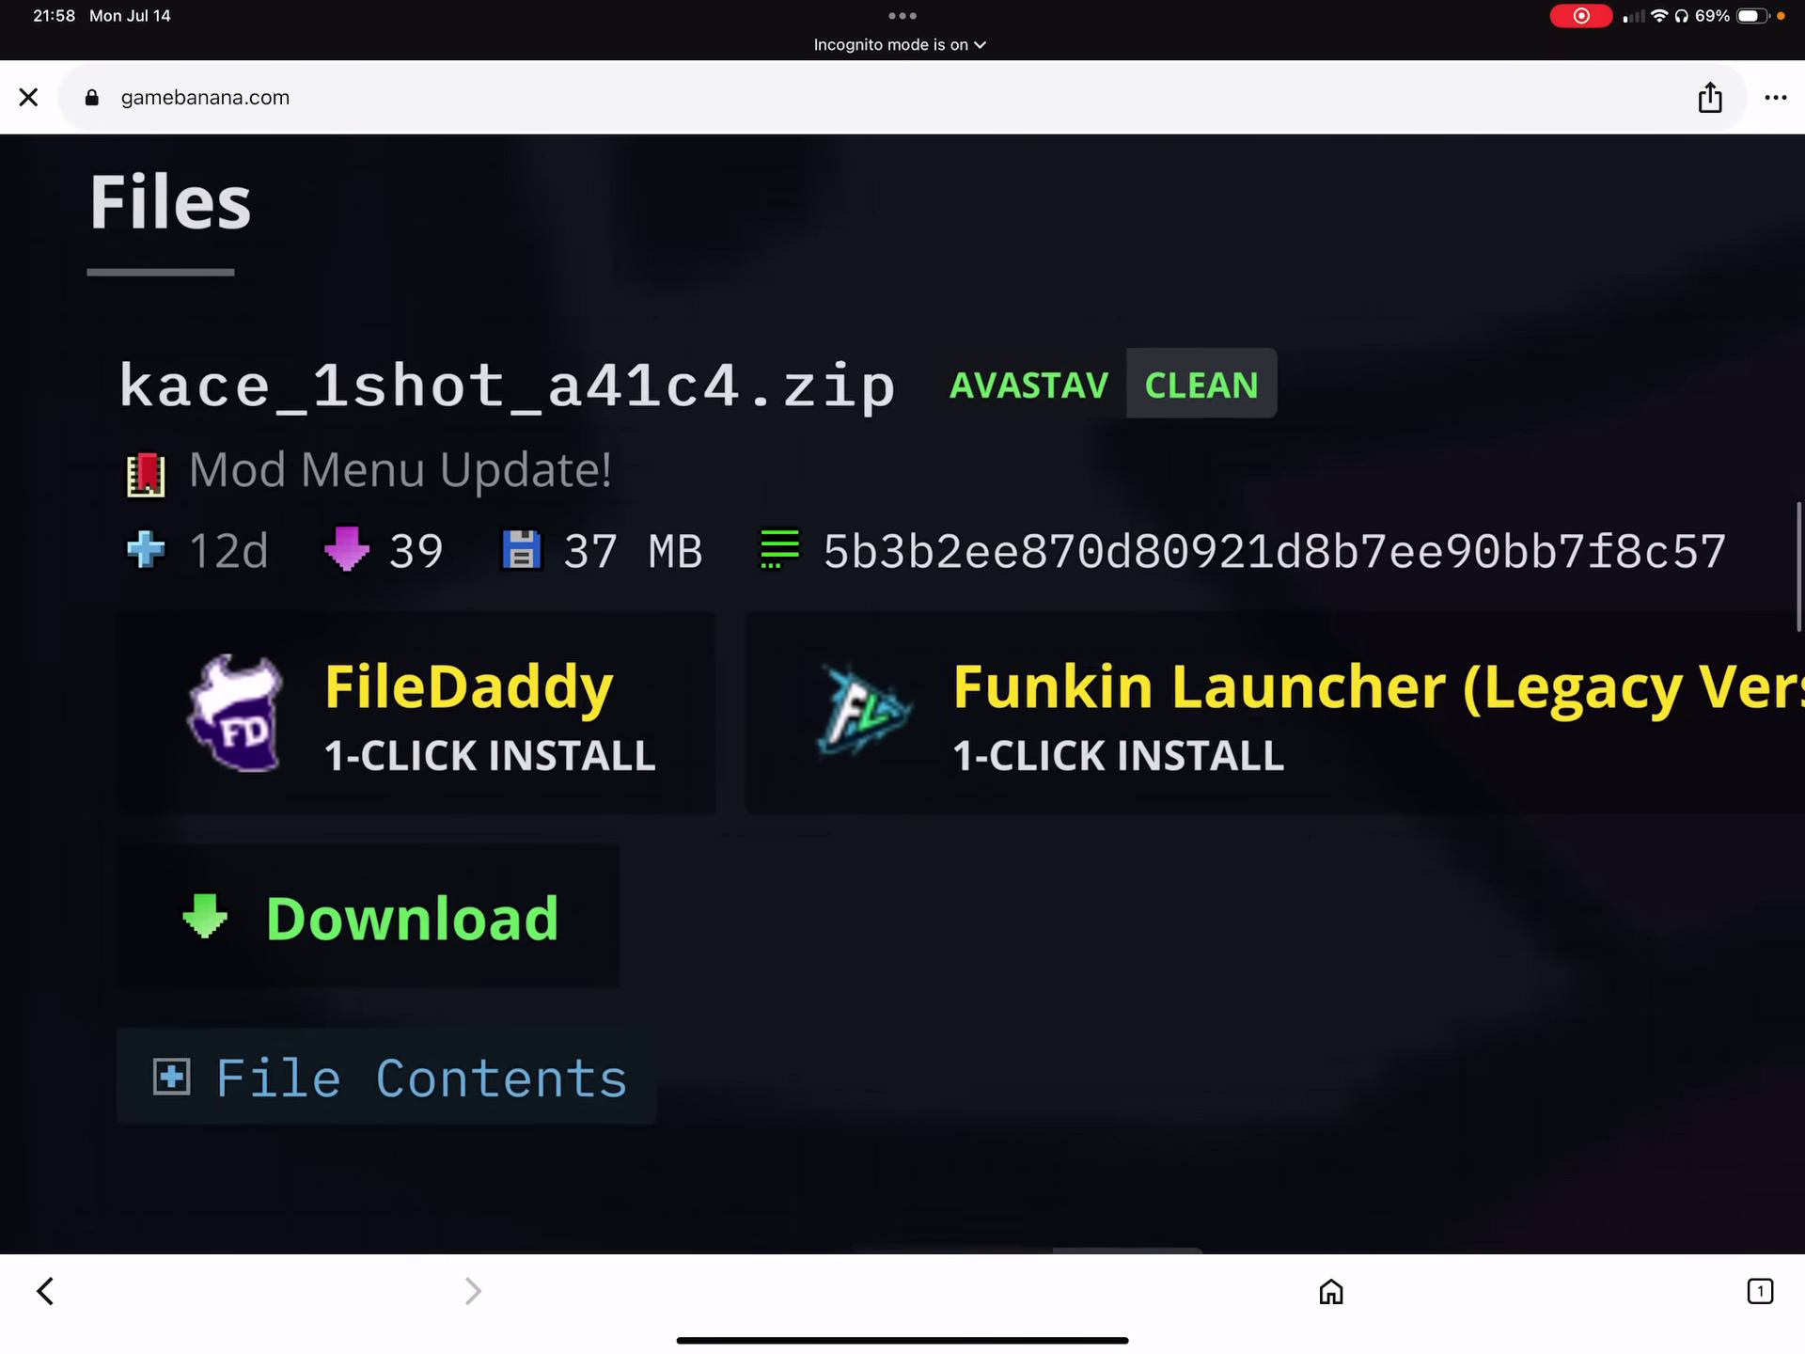
{"action": "scroll", "coordinate": [268, 600], "scroll_direction": "up", "scroll_amount": 3}
{"action": "scroll", "coordinate": [650, 554], "scroll_direction": "up", "scroll_amount": 2}
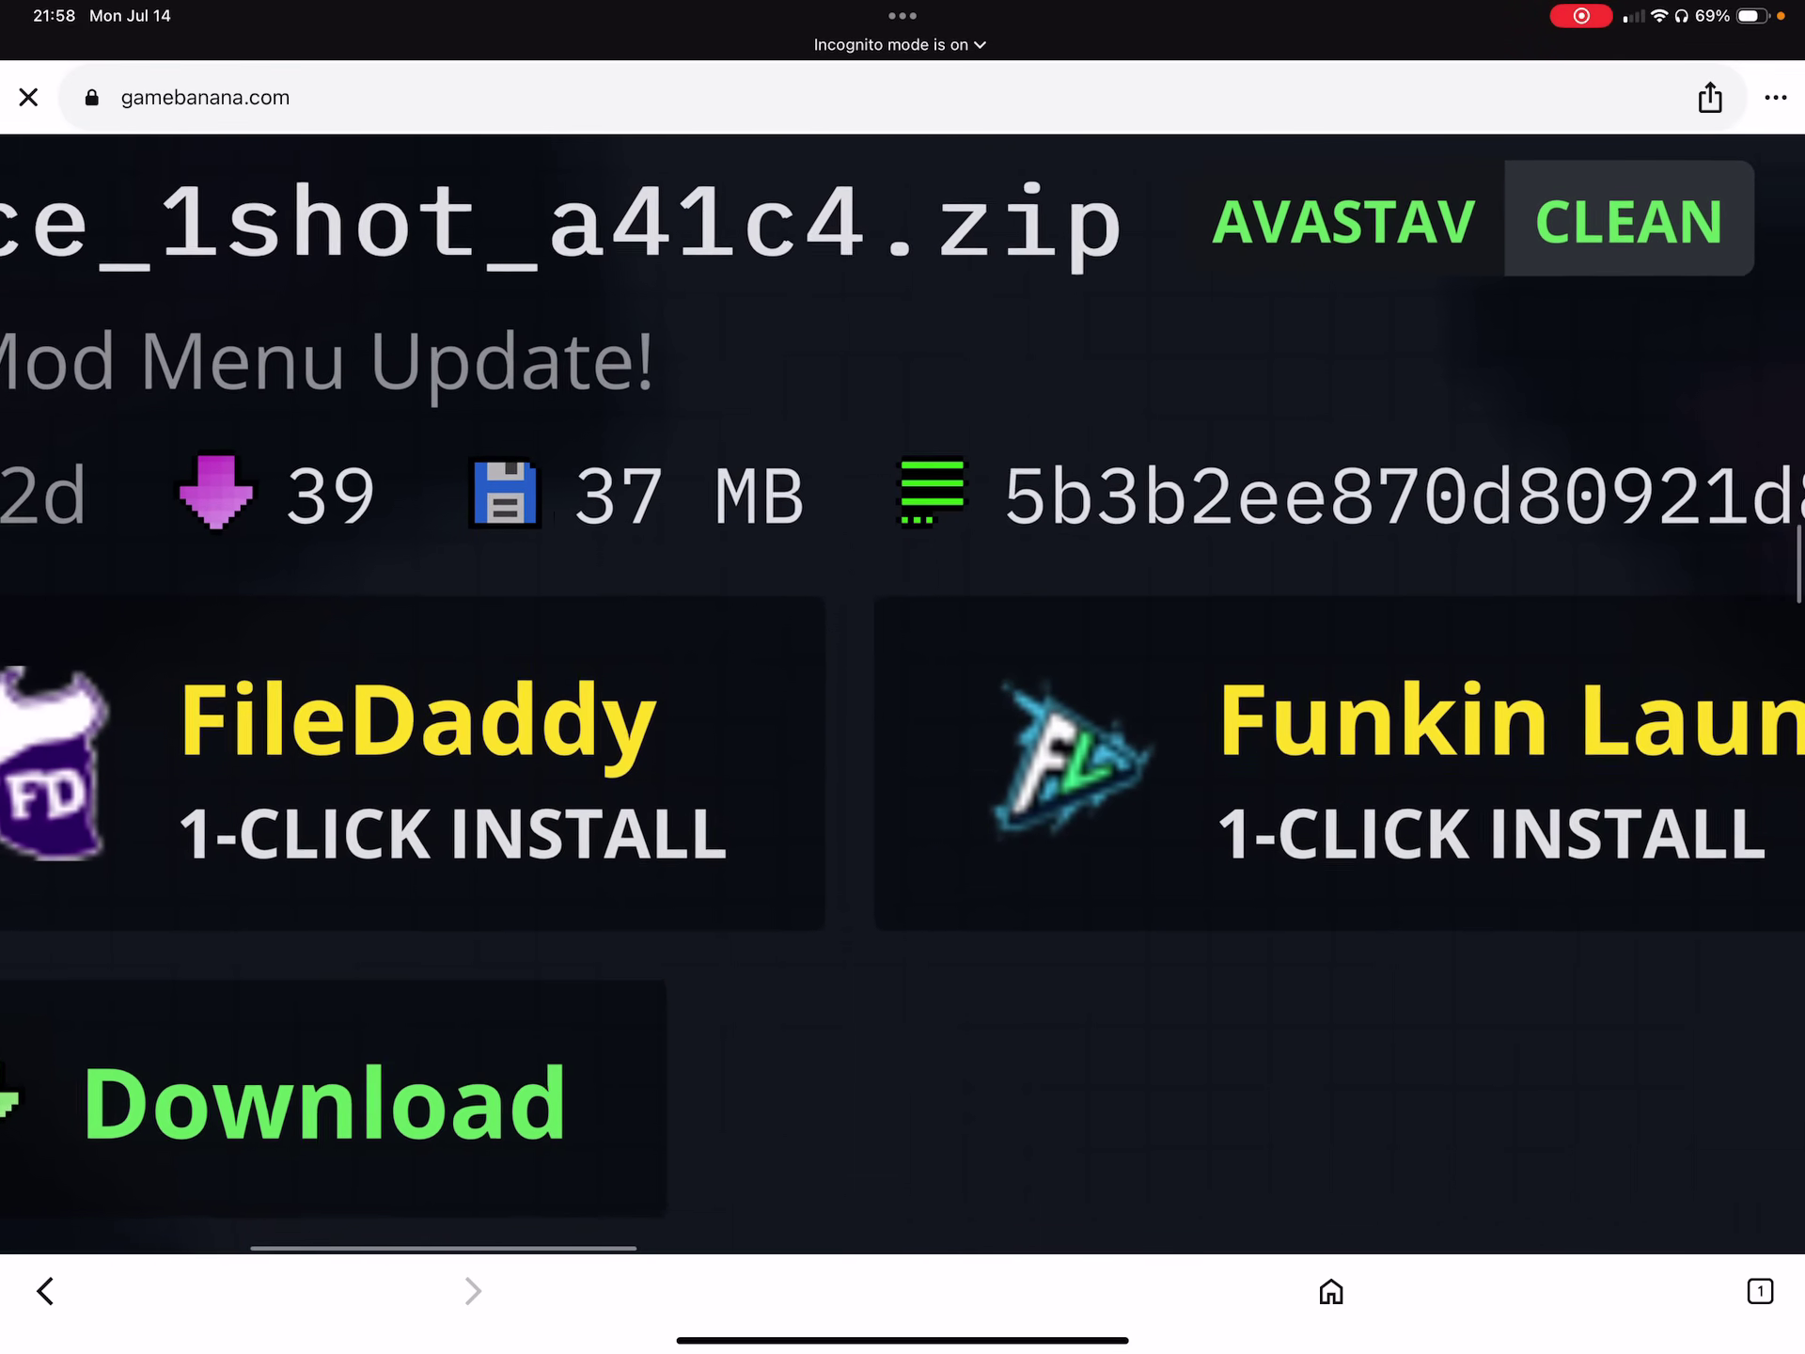
{"action": "scroll", "coordinate": [603, 482], "scroll_direction": "up", "scroll_amount": 3}
{"action": "scroll", "coordinate": [604, 483], "scroll_direction": "up", "scroll_amount": 1}
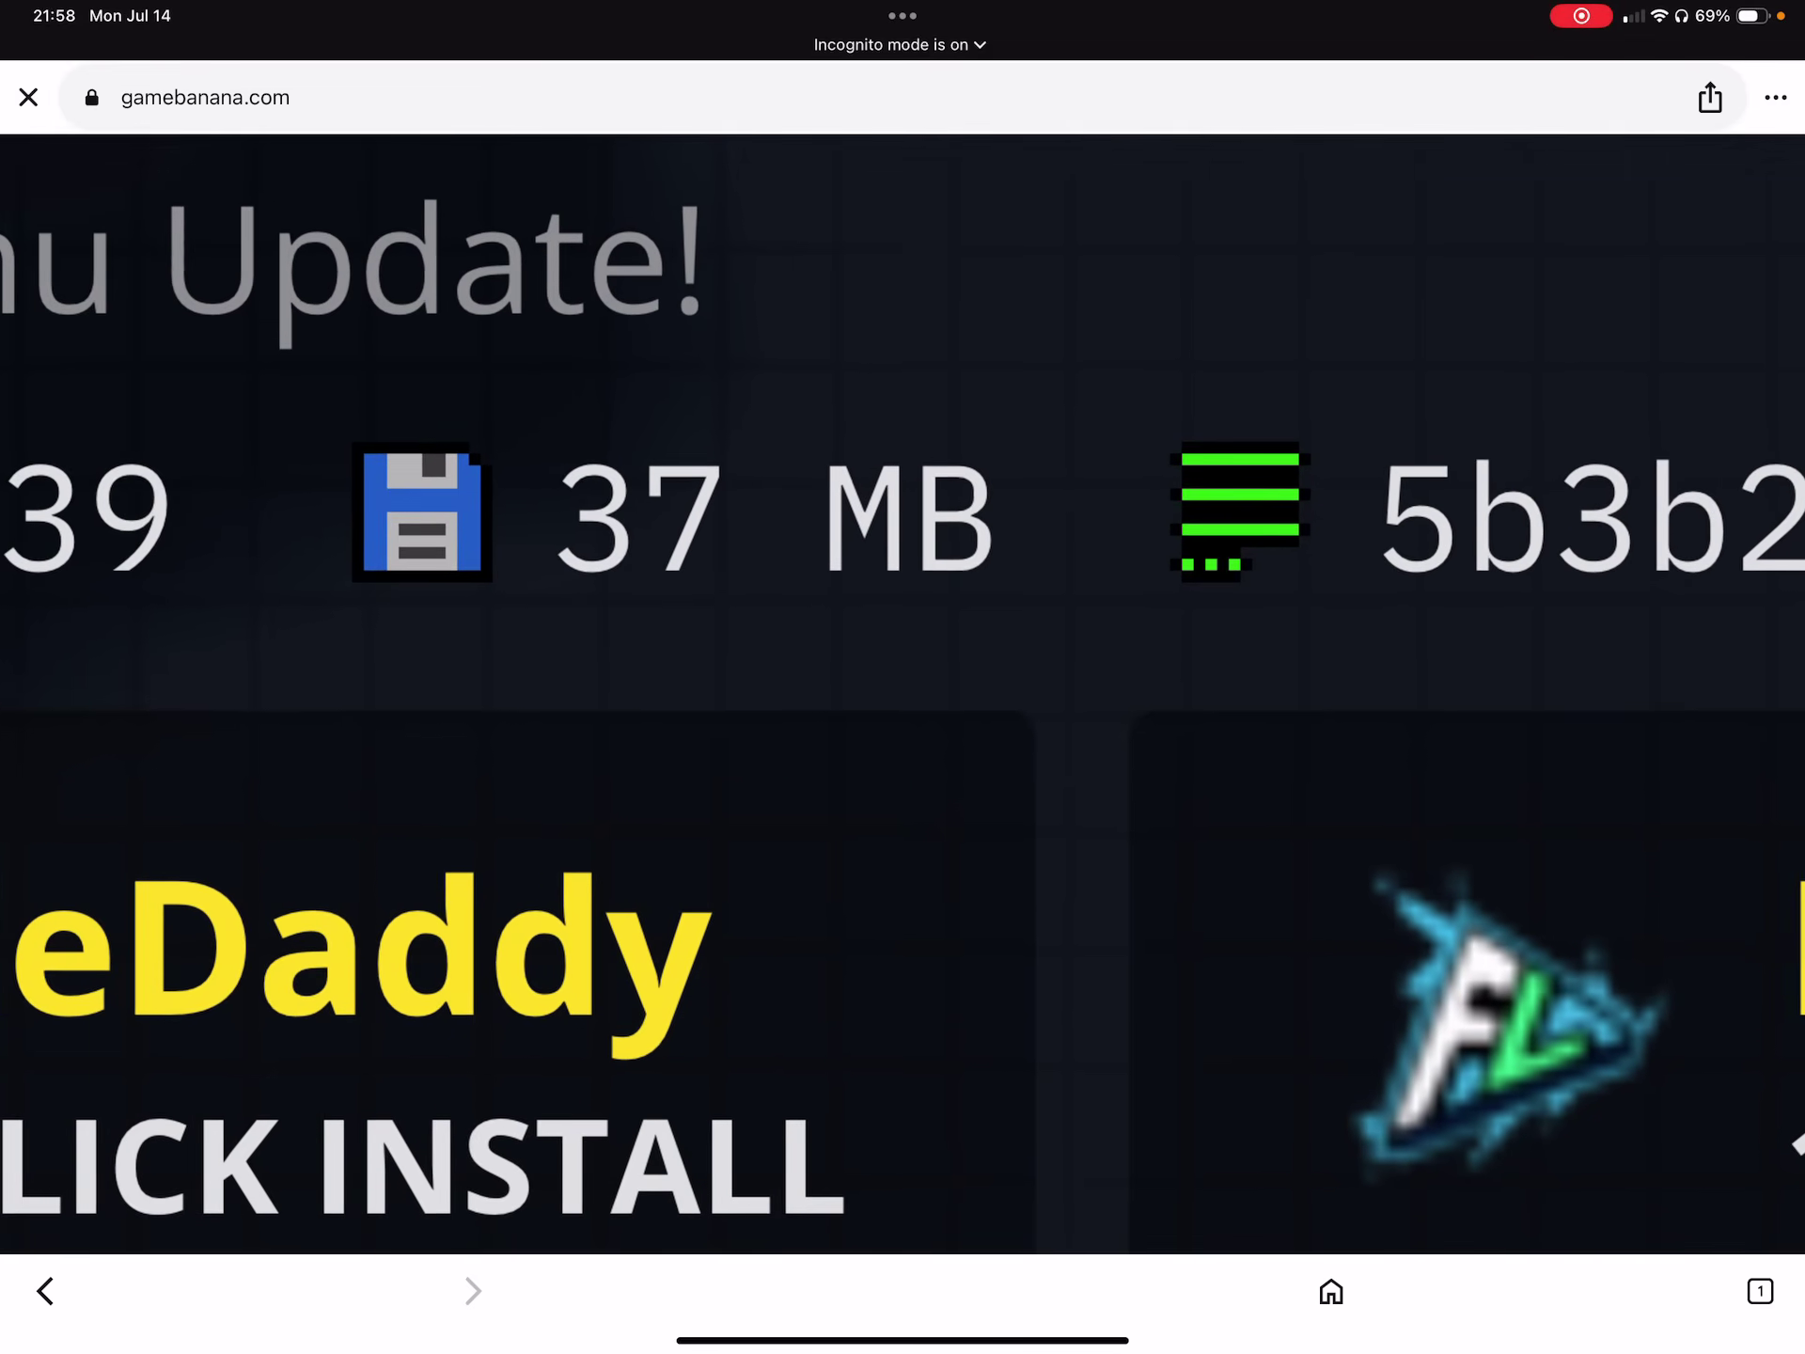
{"action": "scroll", "coordinate": [902, 691], "scroll_direction": "down", "scroll_amount": 1}
{"action": "scroll", "coordinate": [904, 692], "scroll_direction": "down", "scroll_amount": 1}
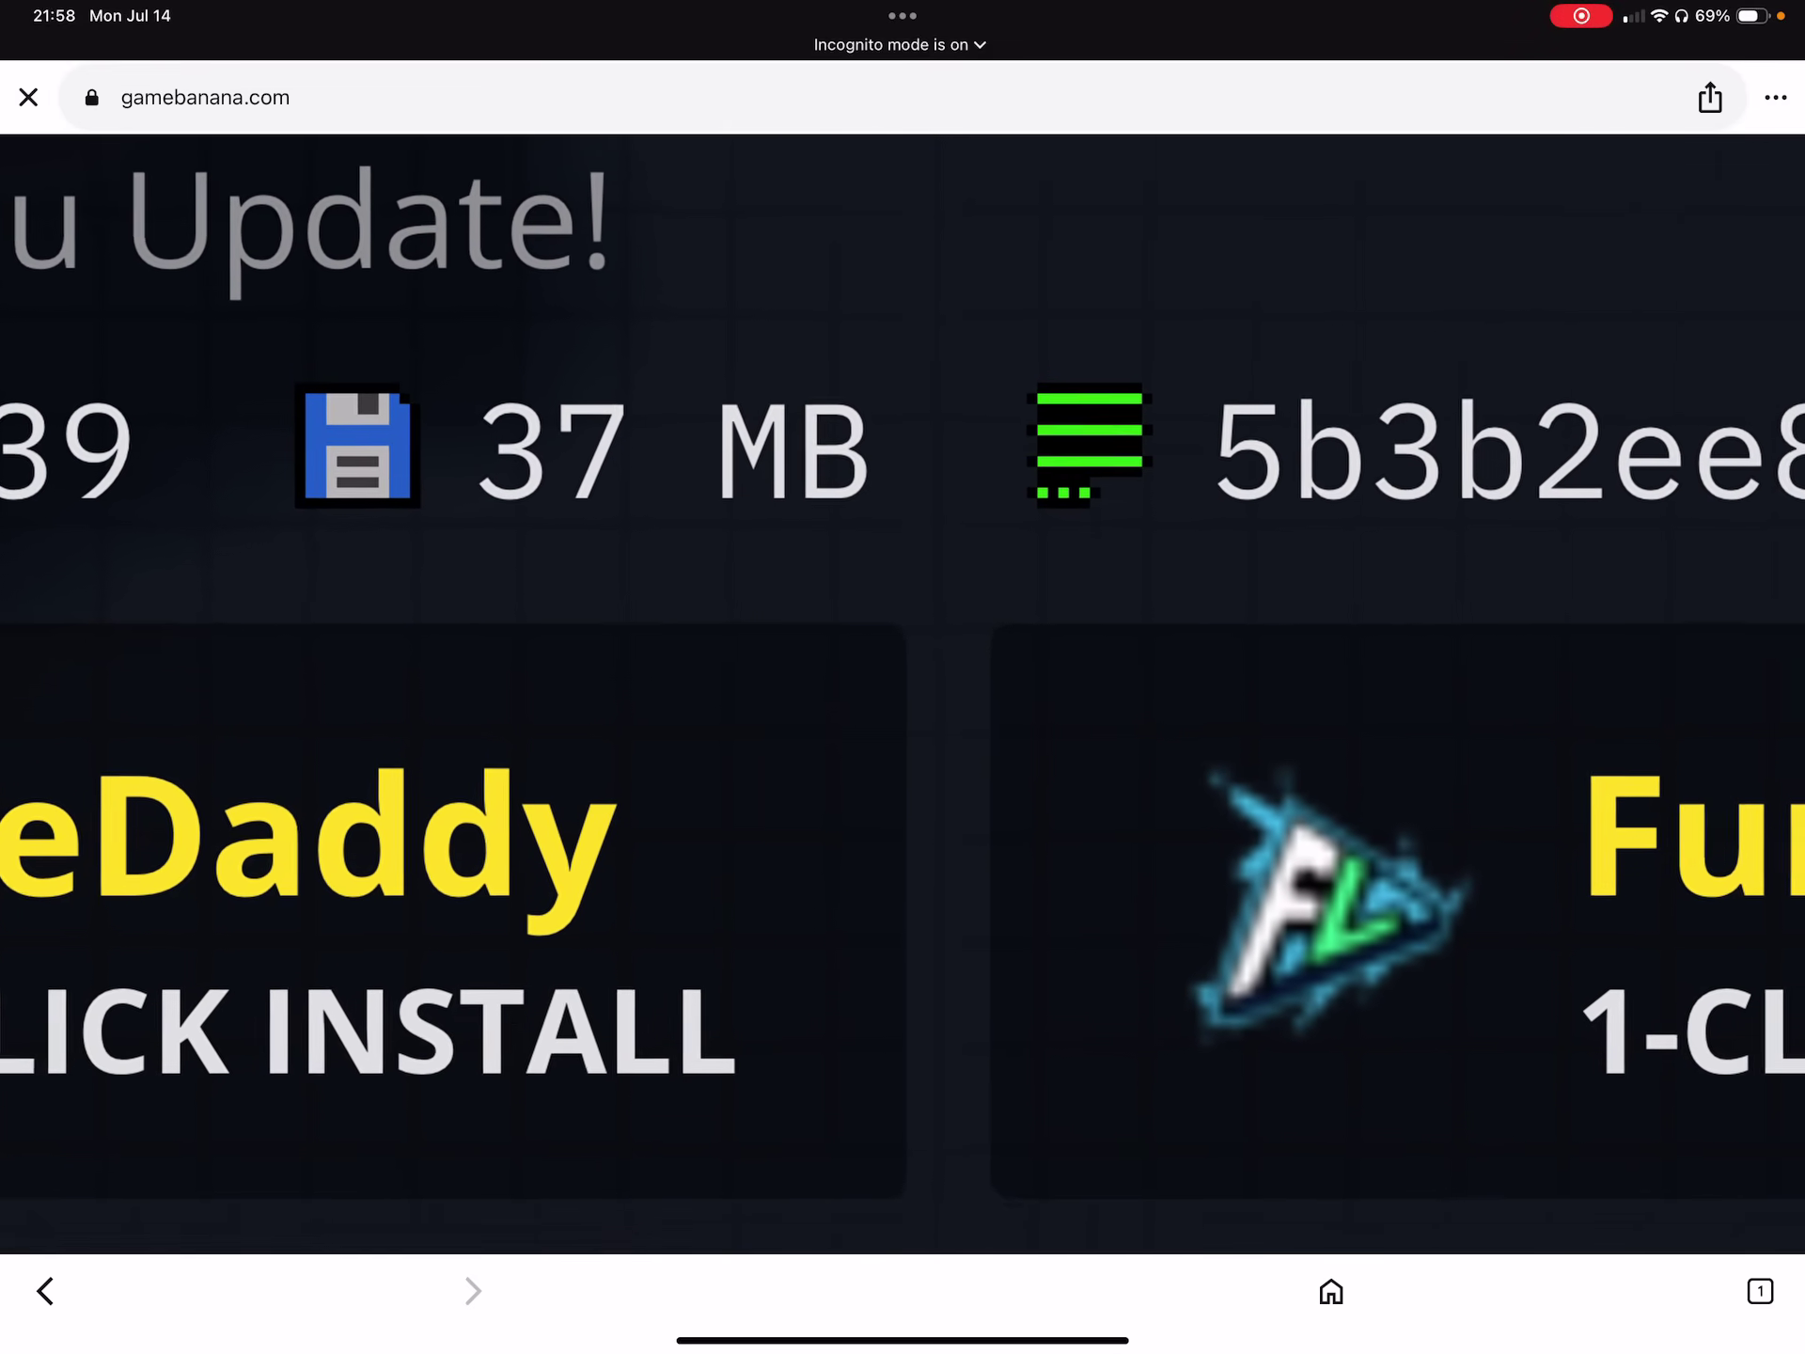
{"action": "scroll", "coordinate": [902, 691], "scroll_direction": "down", "scroll_amount": 1}
{"action": "scroll", "coordinate": [903, 692], "scroll_direction": "down", "scroll_amount": 1}
{"action": "scroll", "coordinate": [903, 691], "scroll_direction": "down", "scroll_amount": 1}
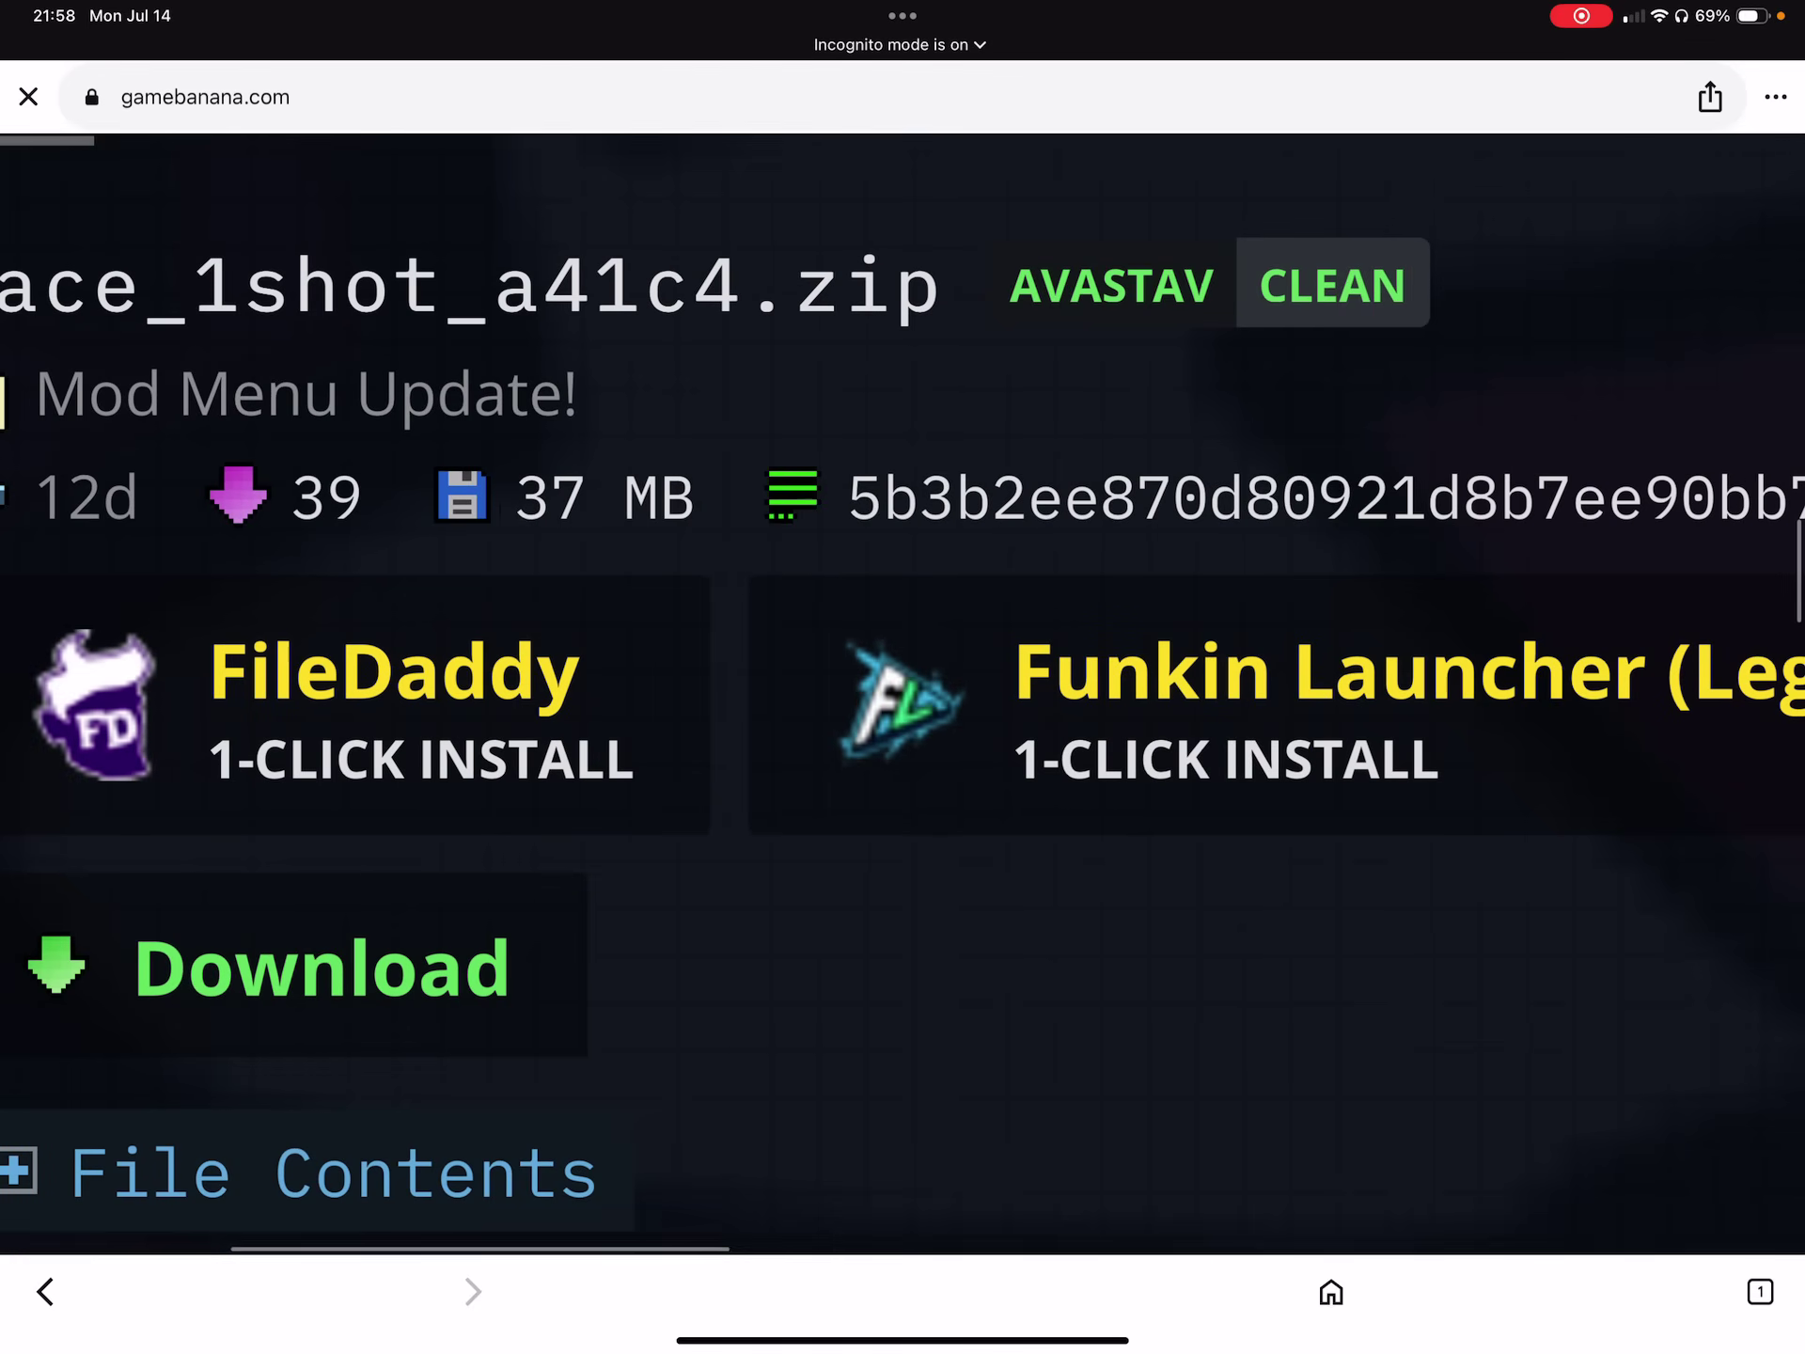
{"action": "scroll", "coordinate": [902, 691], "scroll_direction": "down", "scroll_amount": 2}
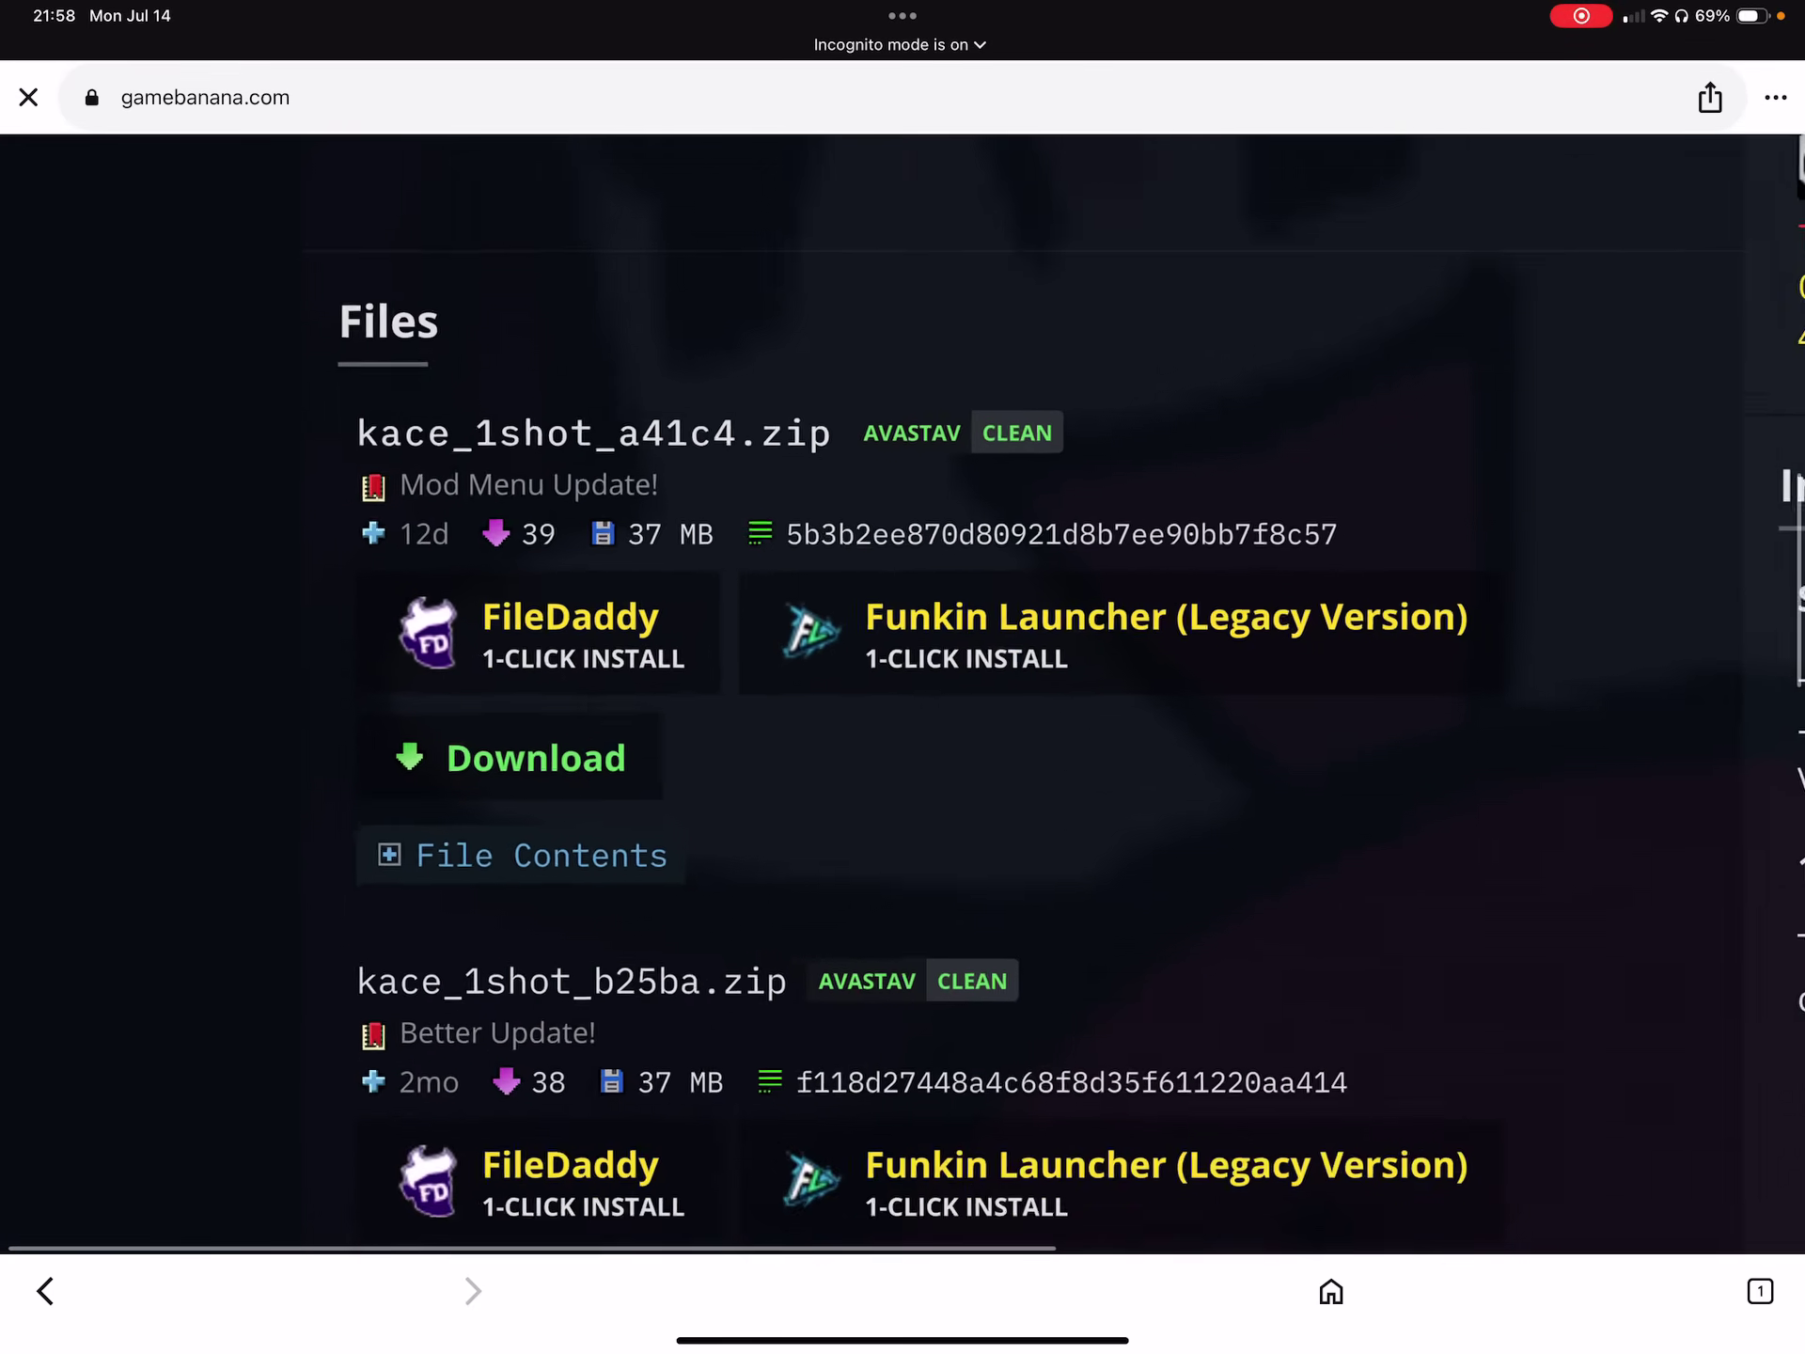
{"action": "scroll", "coordinate": [903, 691], "scroll_direction": "down", "scroll_amount": 2}
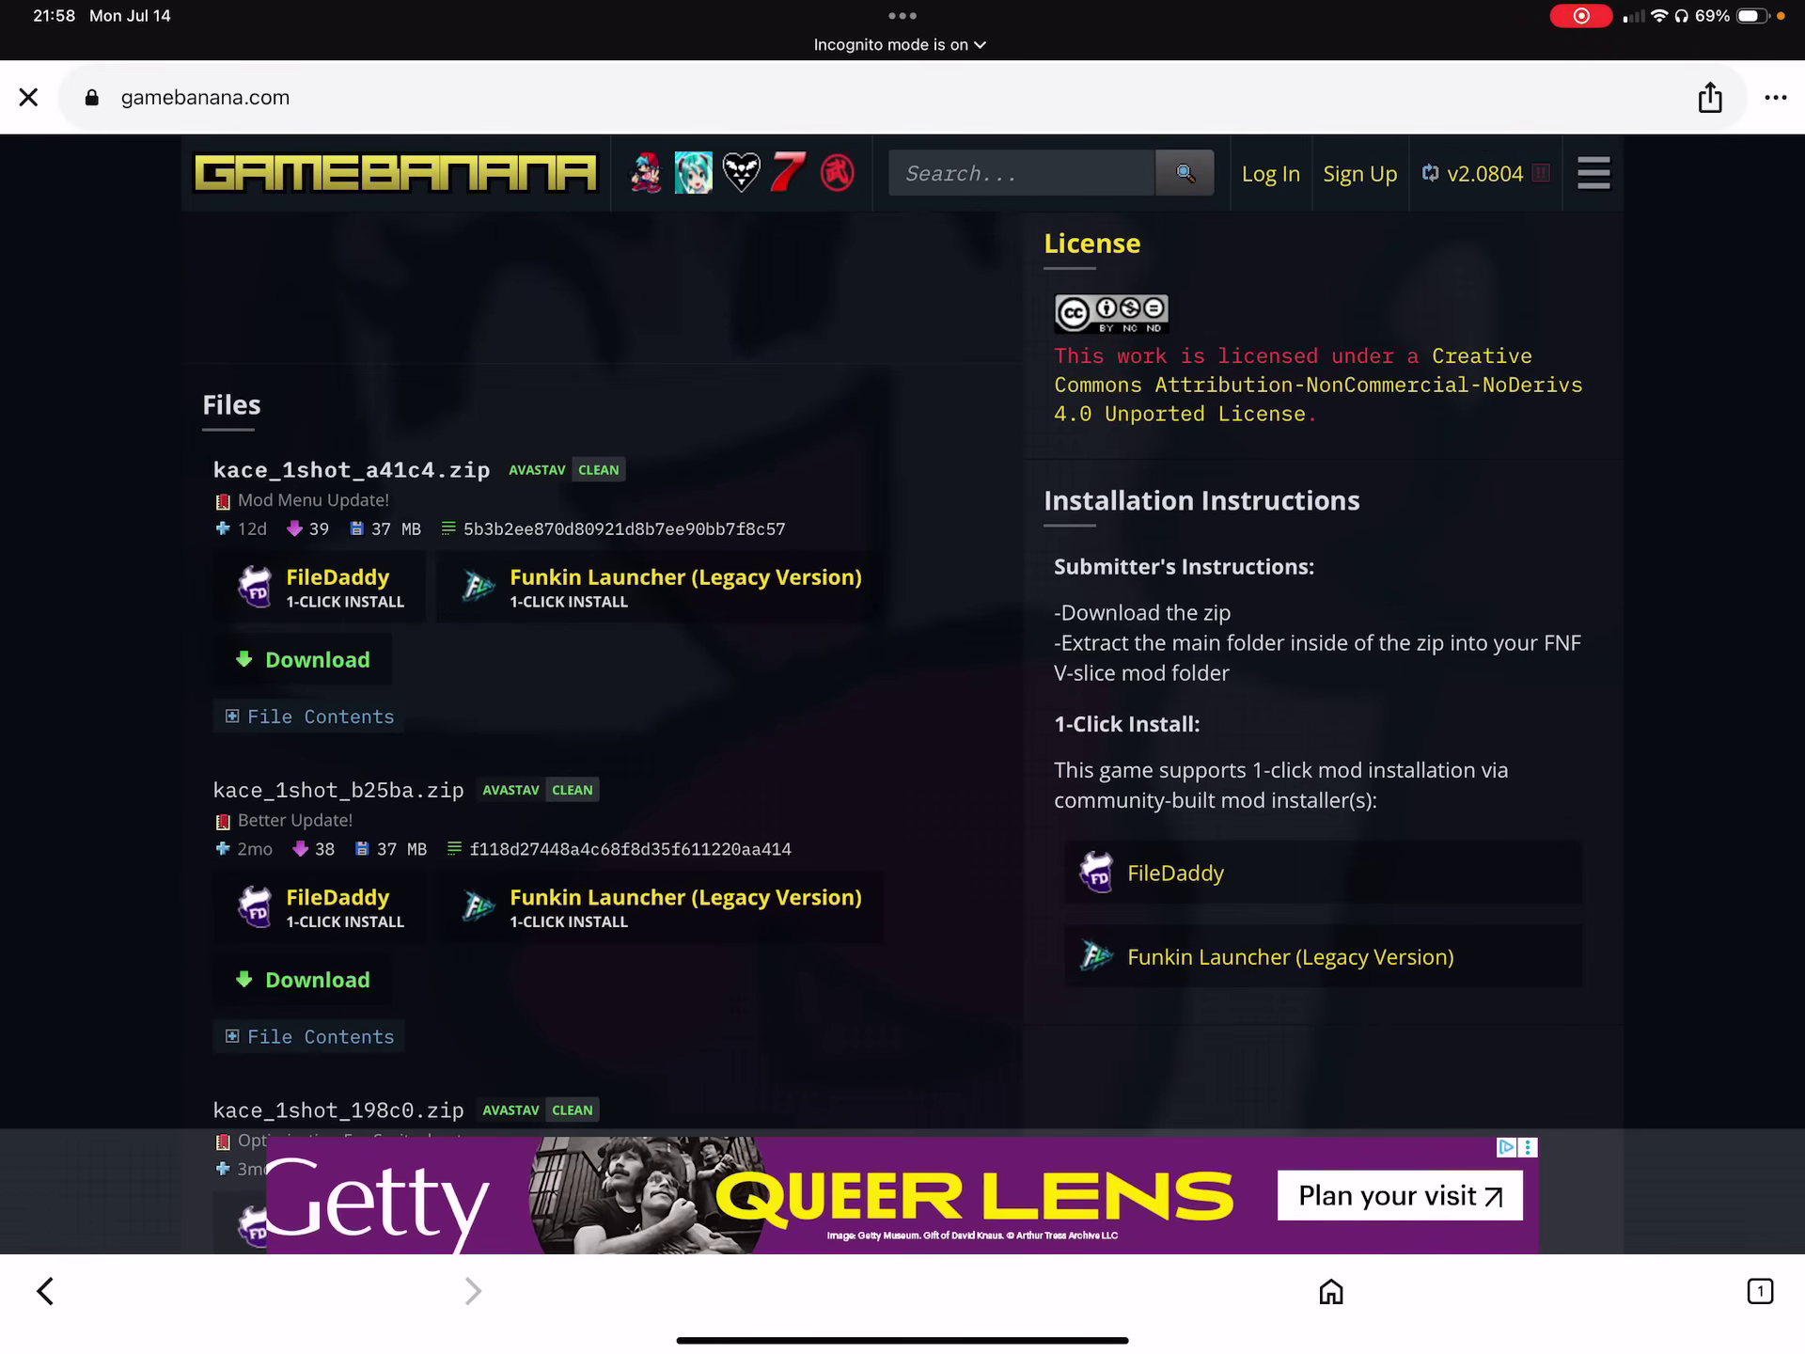
{"action": "left_click", "coordinate": [304, 659]}
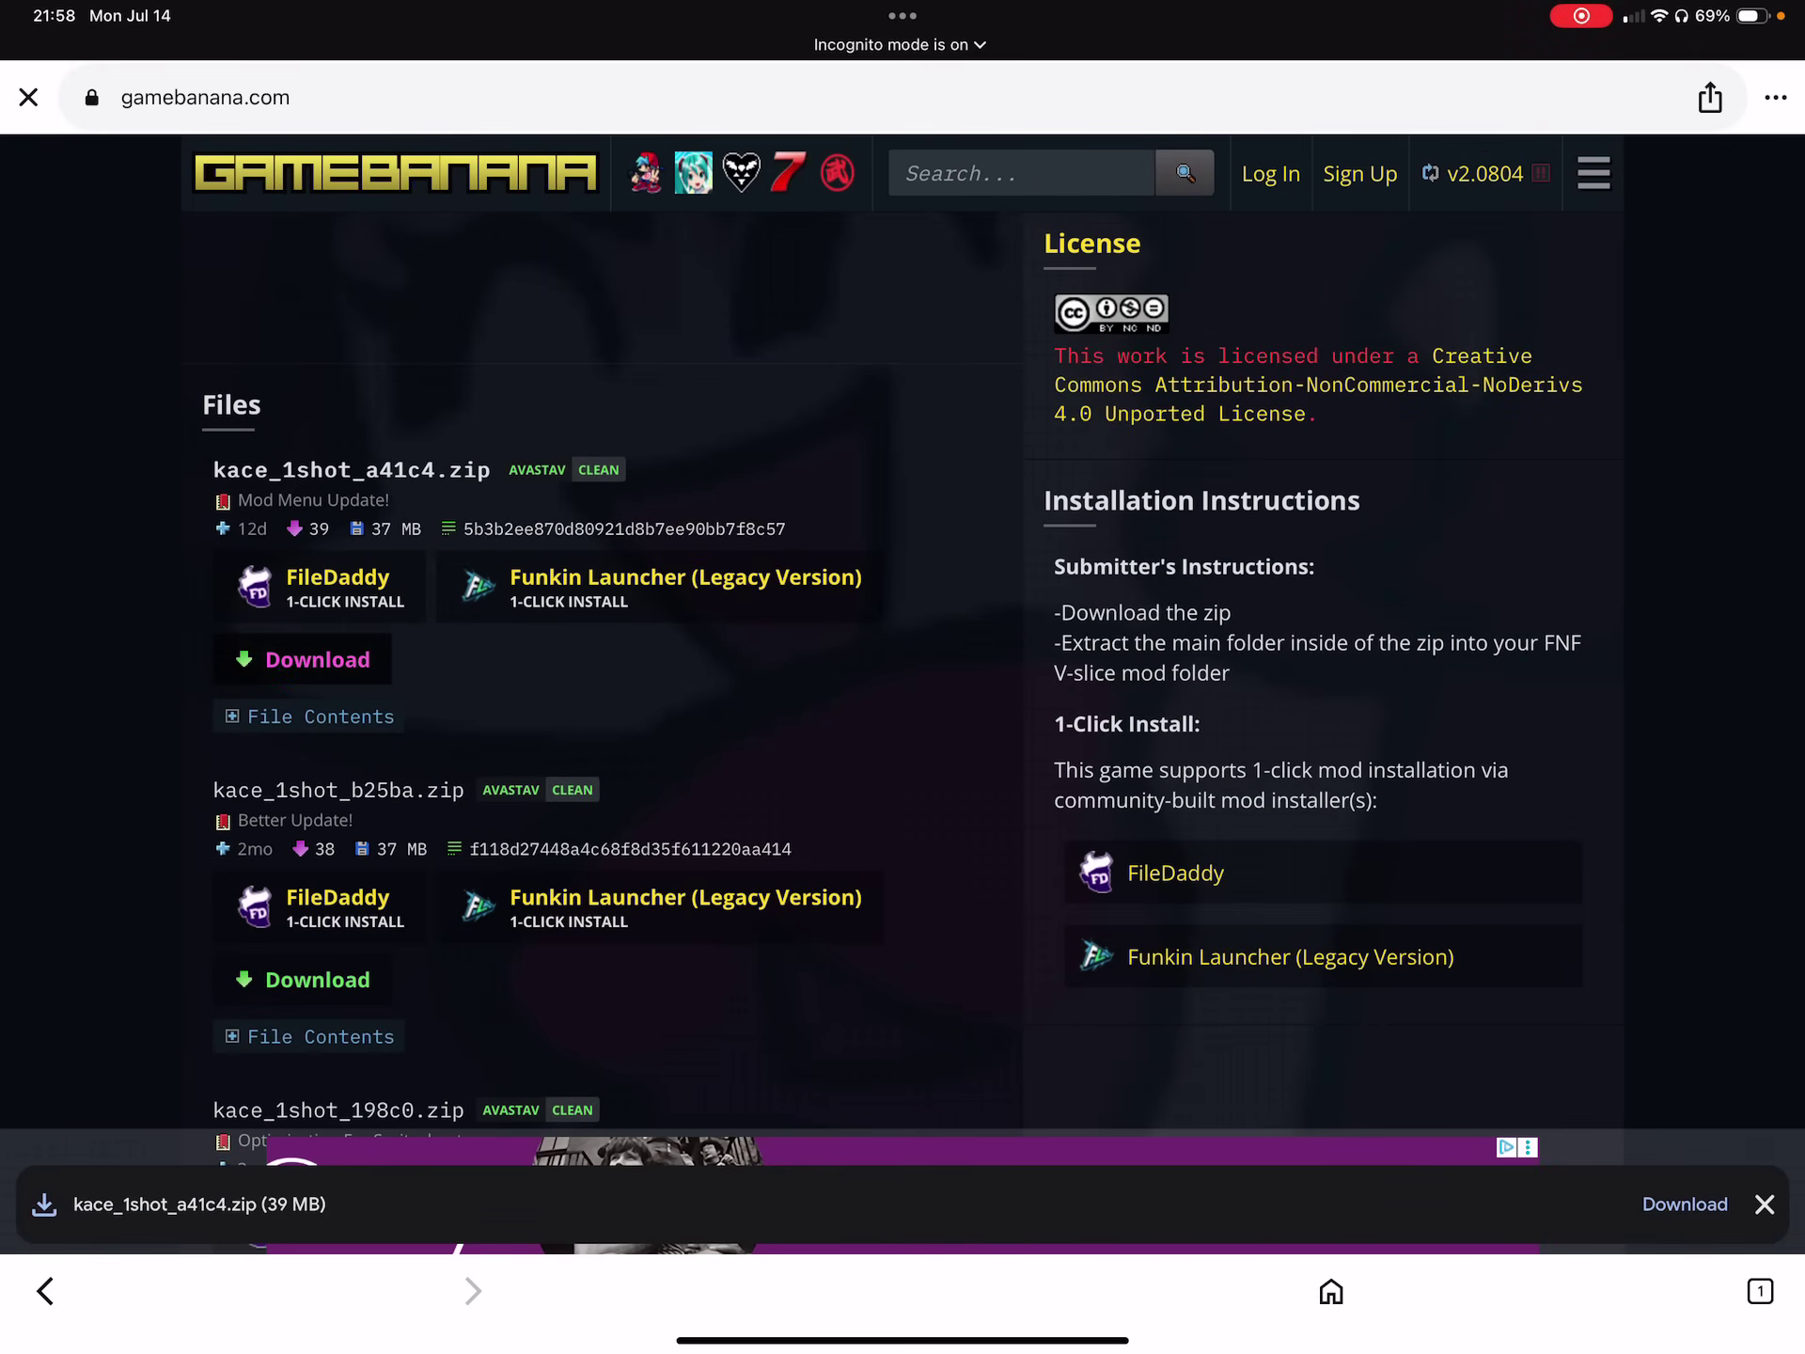
Confirm the 39 MB kace_1shot_a41c4.zip download and let it complete.
{"action": "left_click", "coordinate": [1686, 1202]}
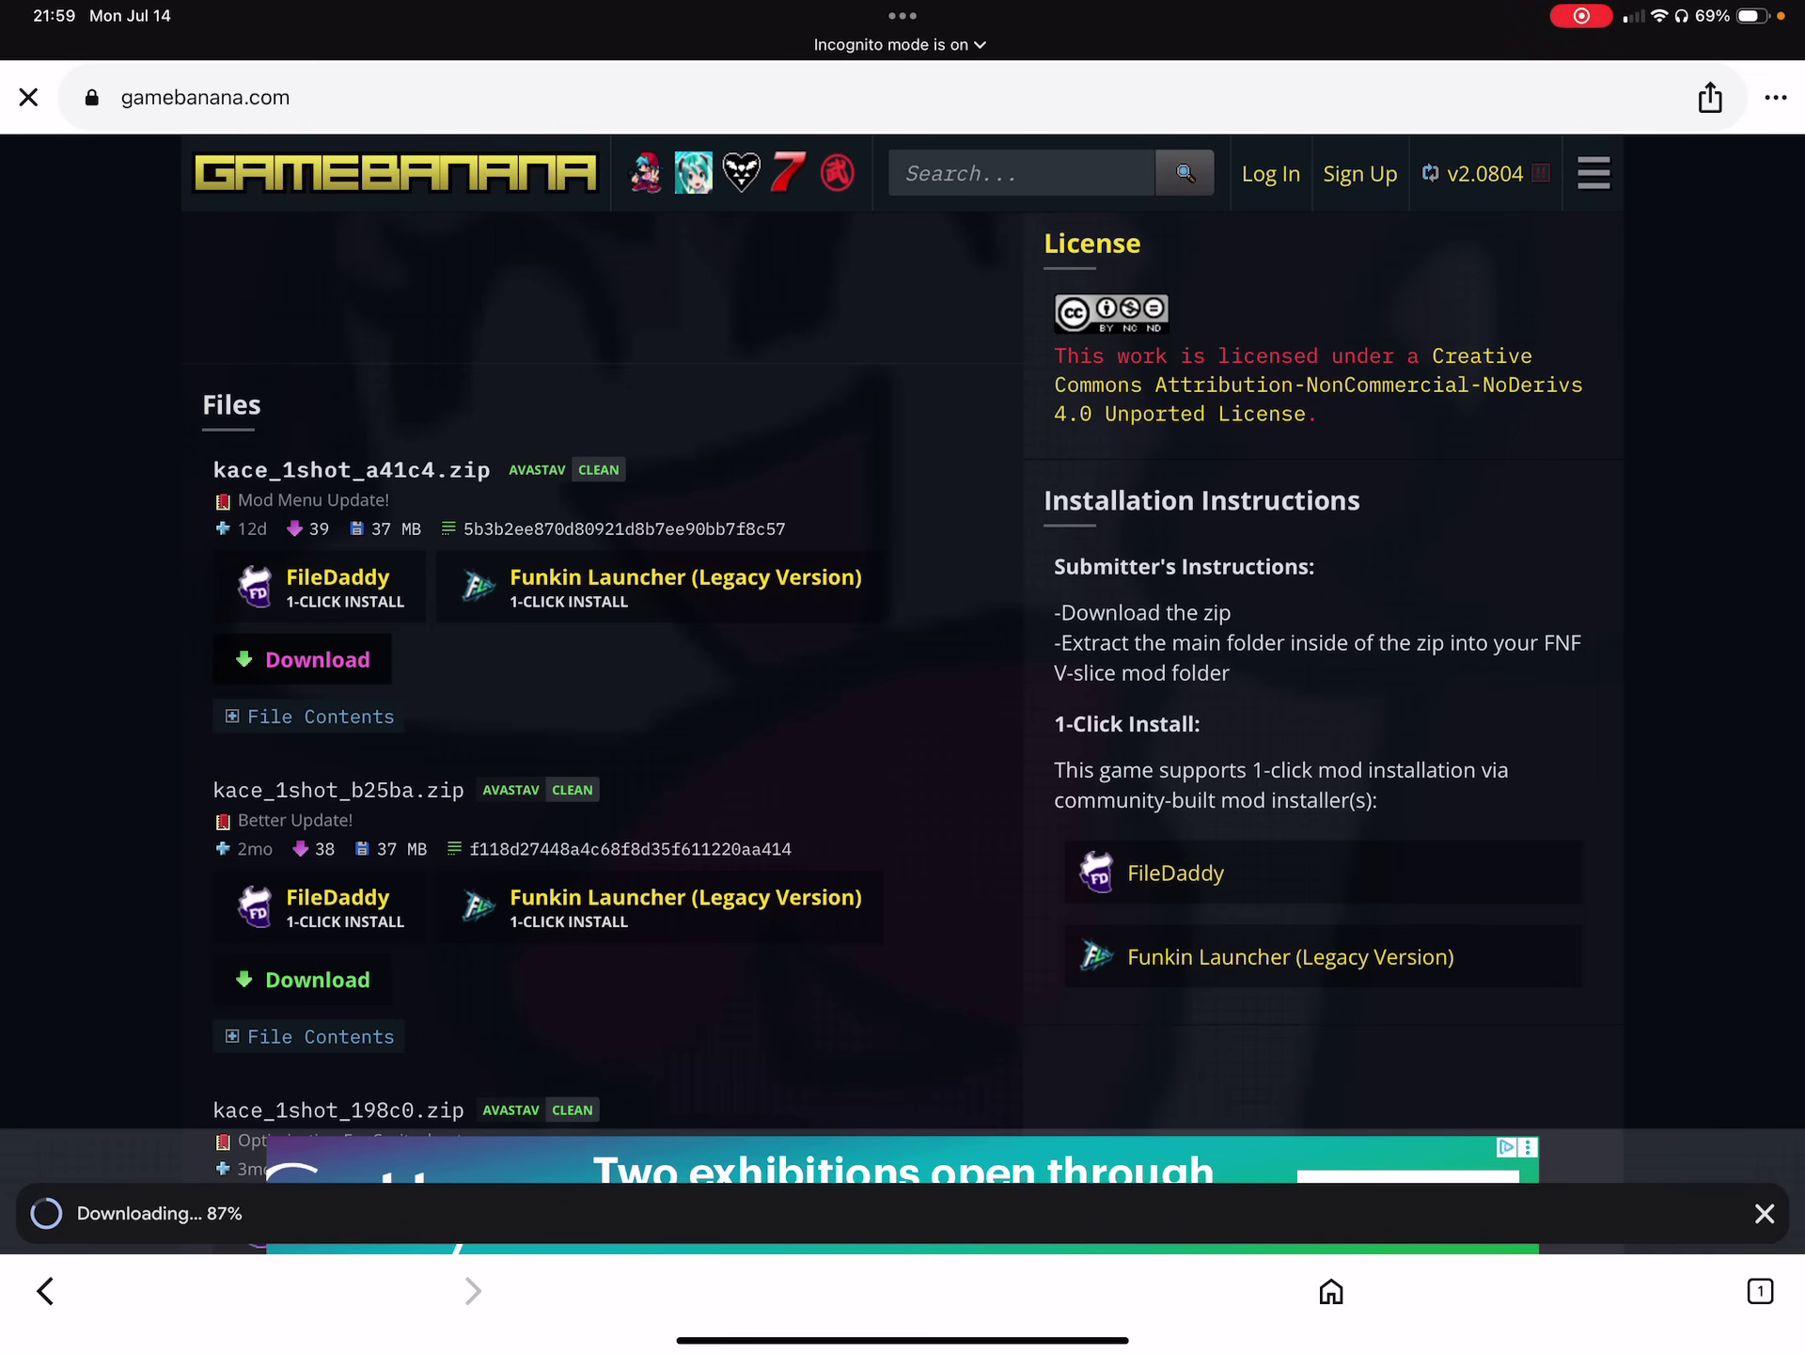
{"action": "scroll", "coordinate": [903, 705], "scroll_direction": "down", "scroll_amount": 1}
{"action": "scroll", "coordinate": [904, 705], "scroll_direction": "down", "scroll_amount": 4}
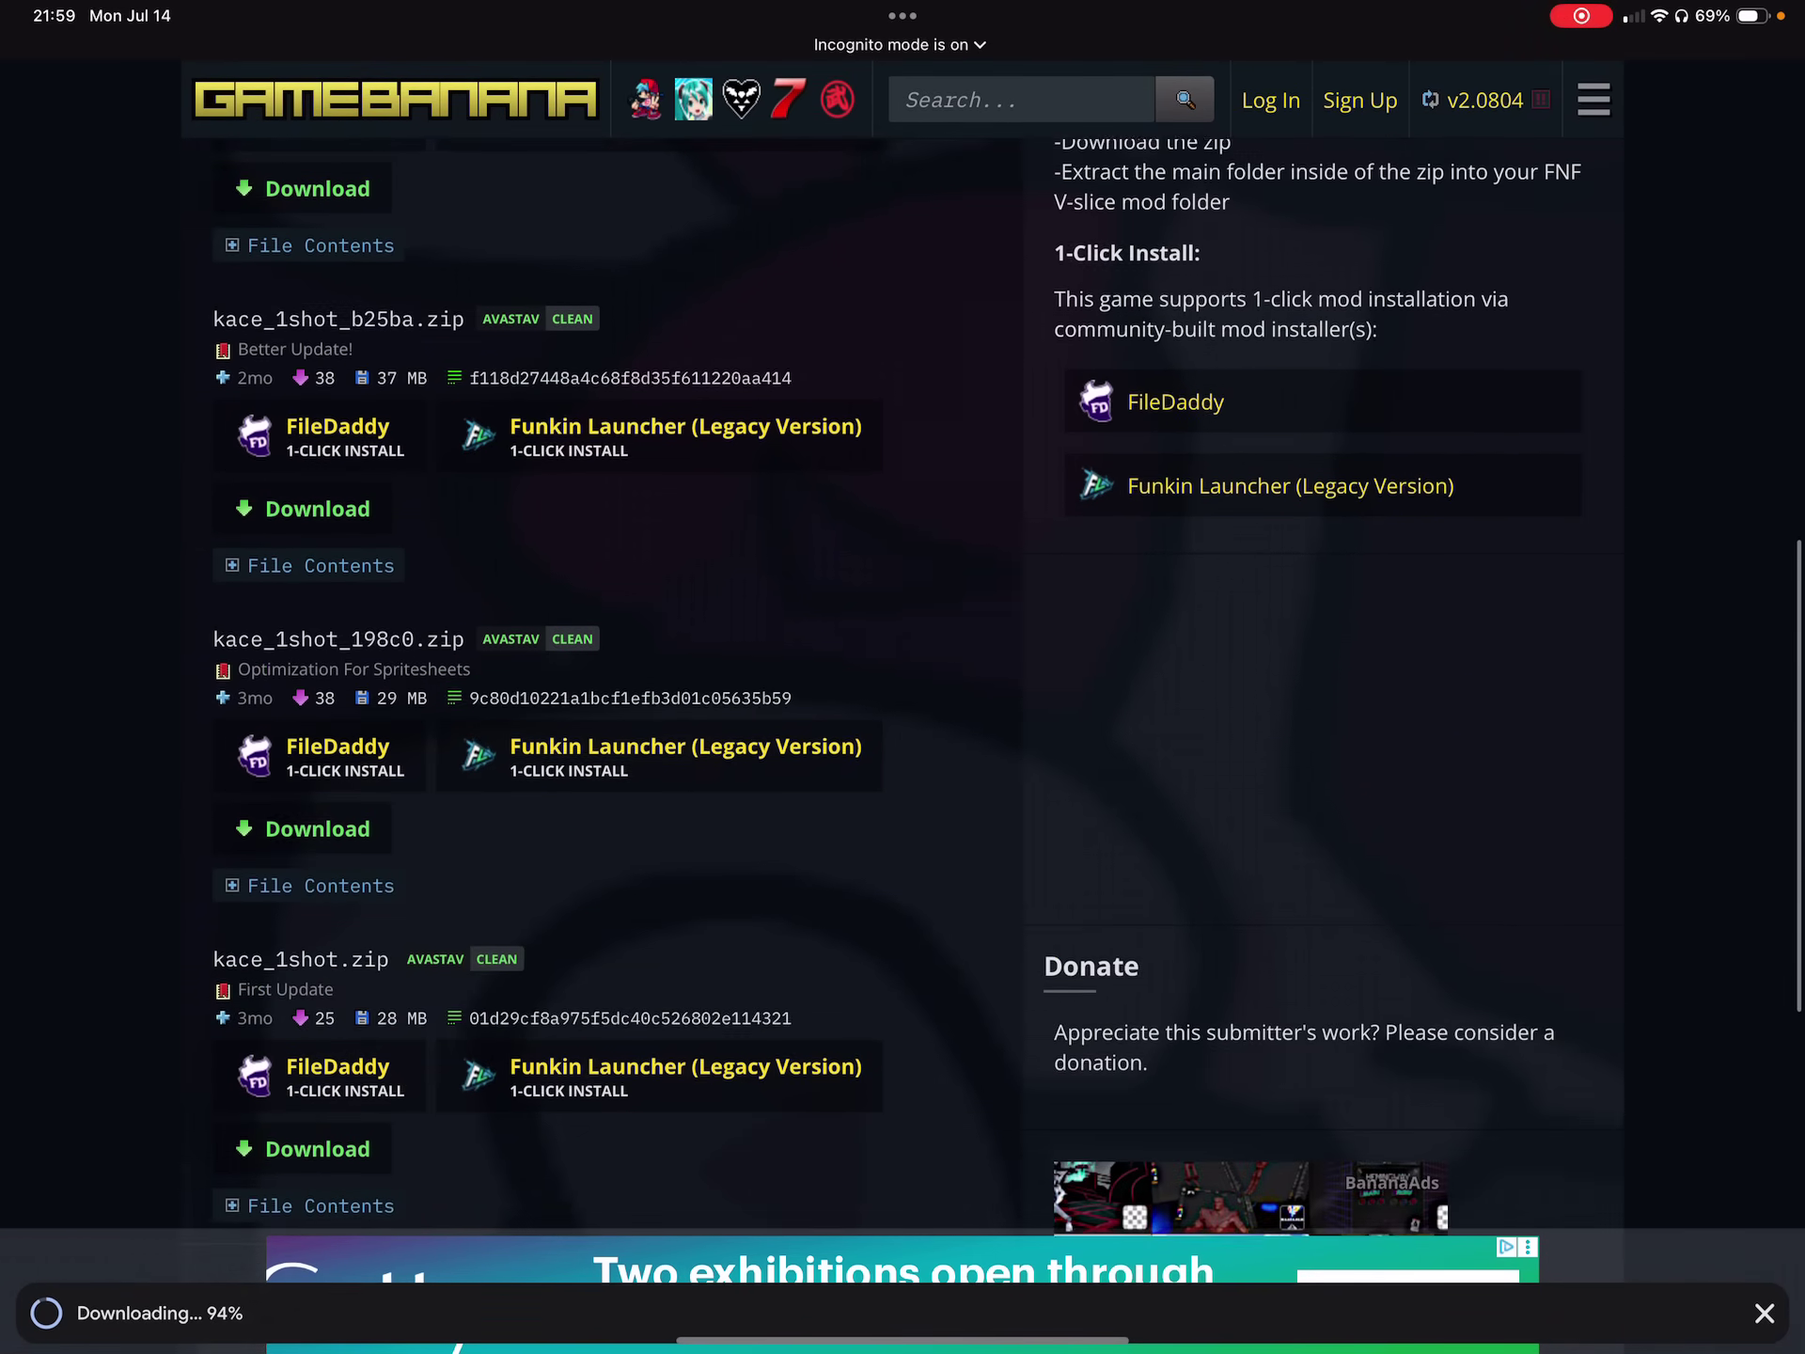
{"action": "scroll", "coordinate": [902, 705], "scroll_direction": "up", "scroll_amount": 4}
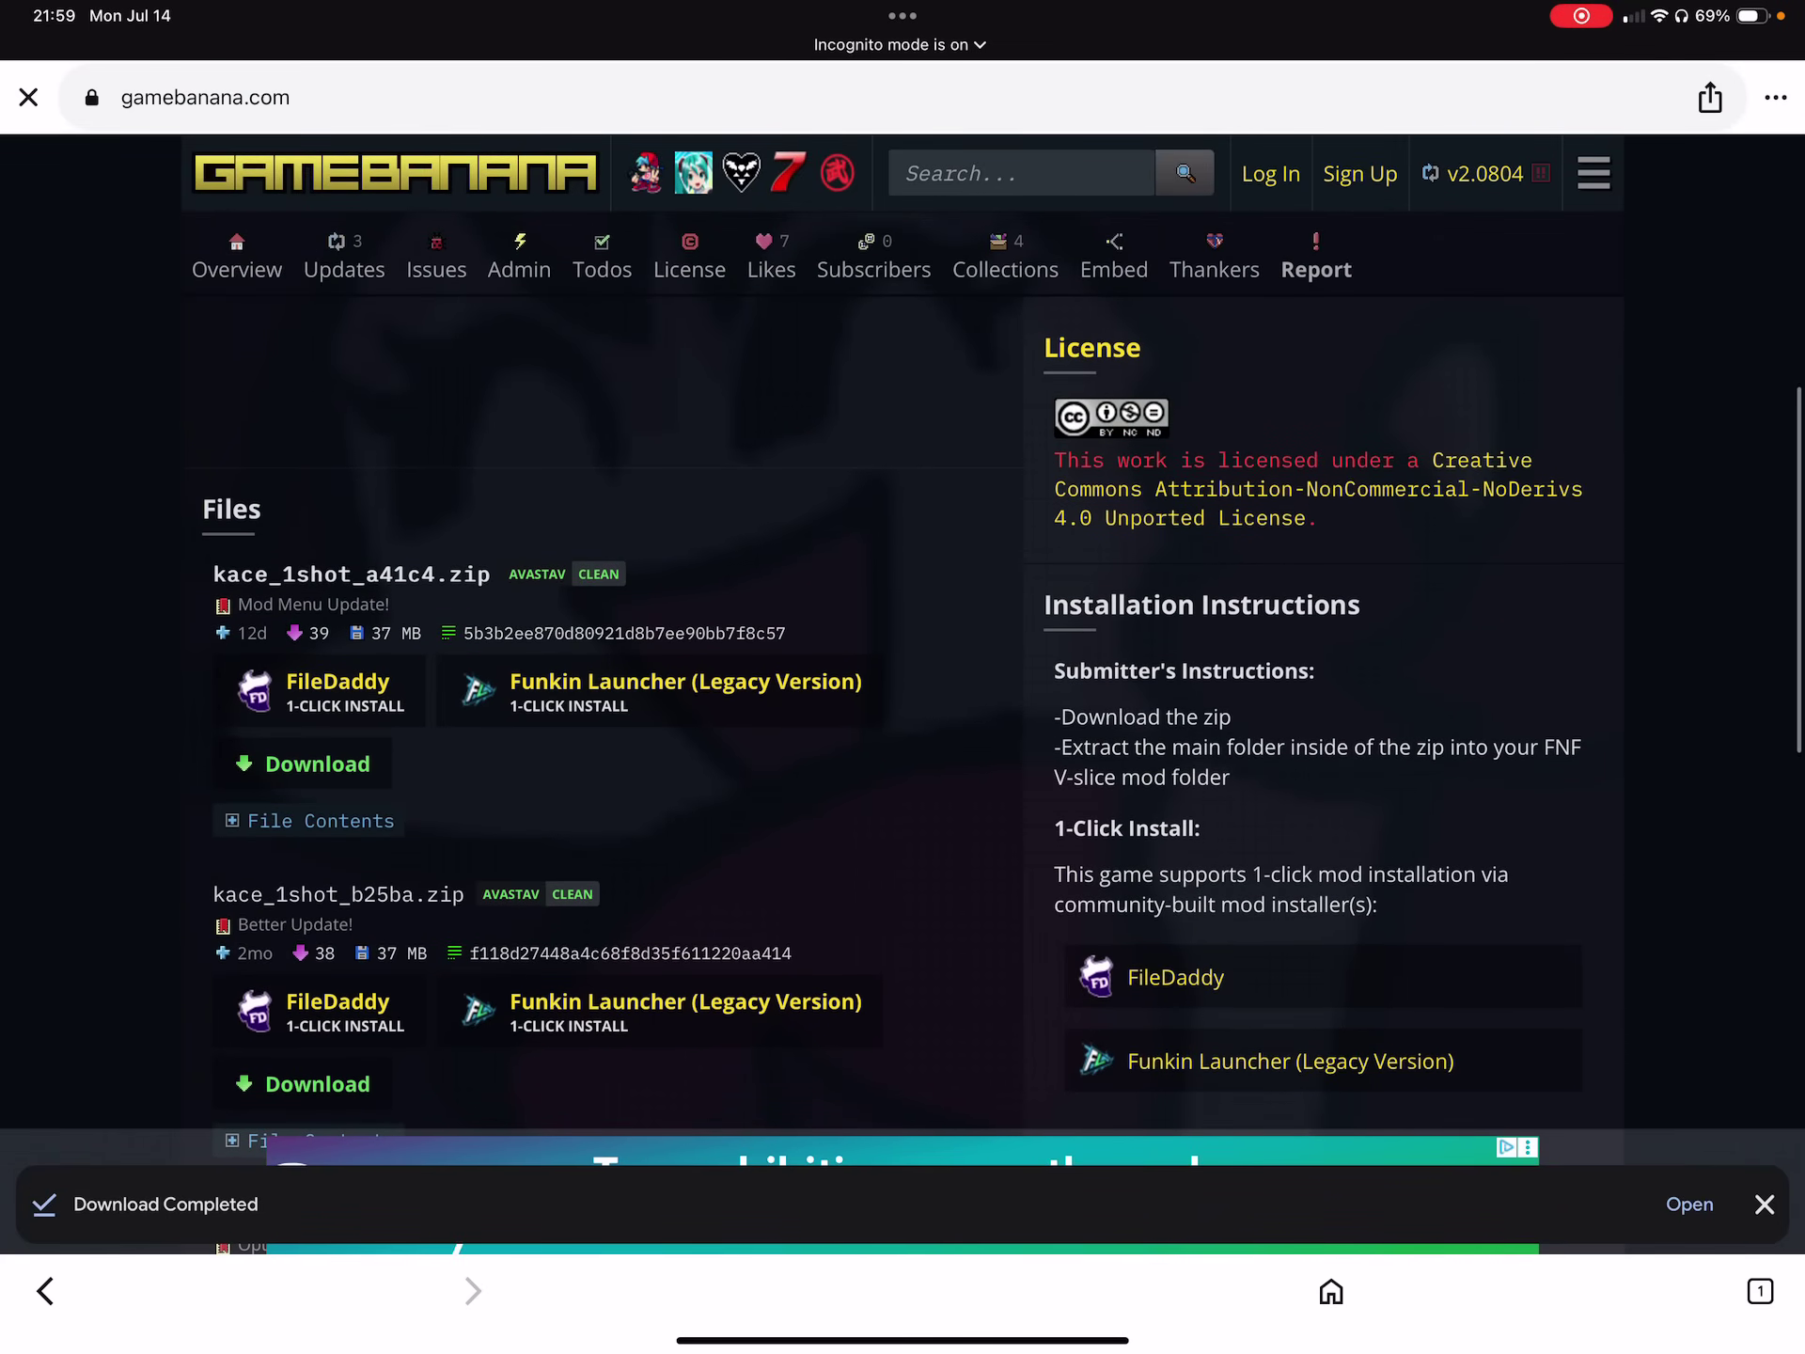
Save kace_1shot_a41c4.zip to On My iPad > Friday Night Funkin' > mods.
{"action": "left_click", "coordinate": [1690, 1203]}
{"action": "left_click", "coordinate": [1683, 64]}
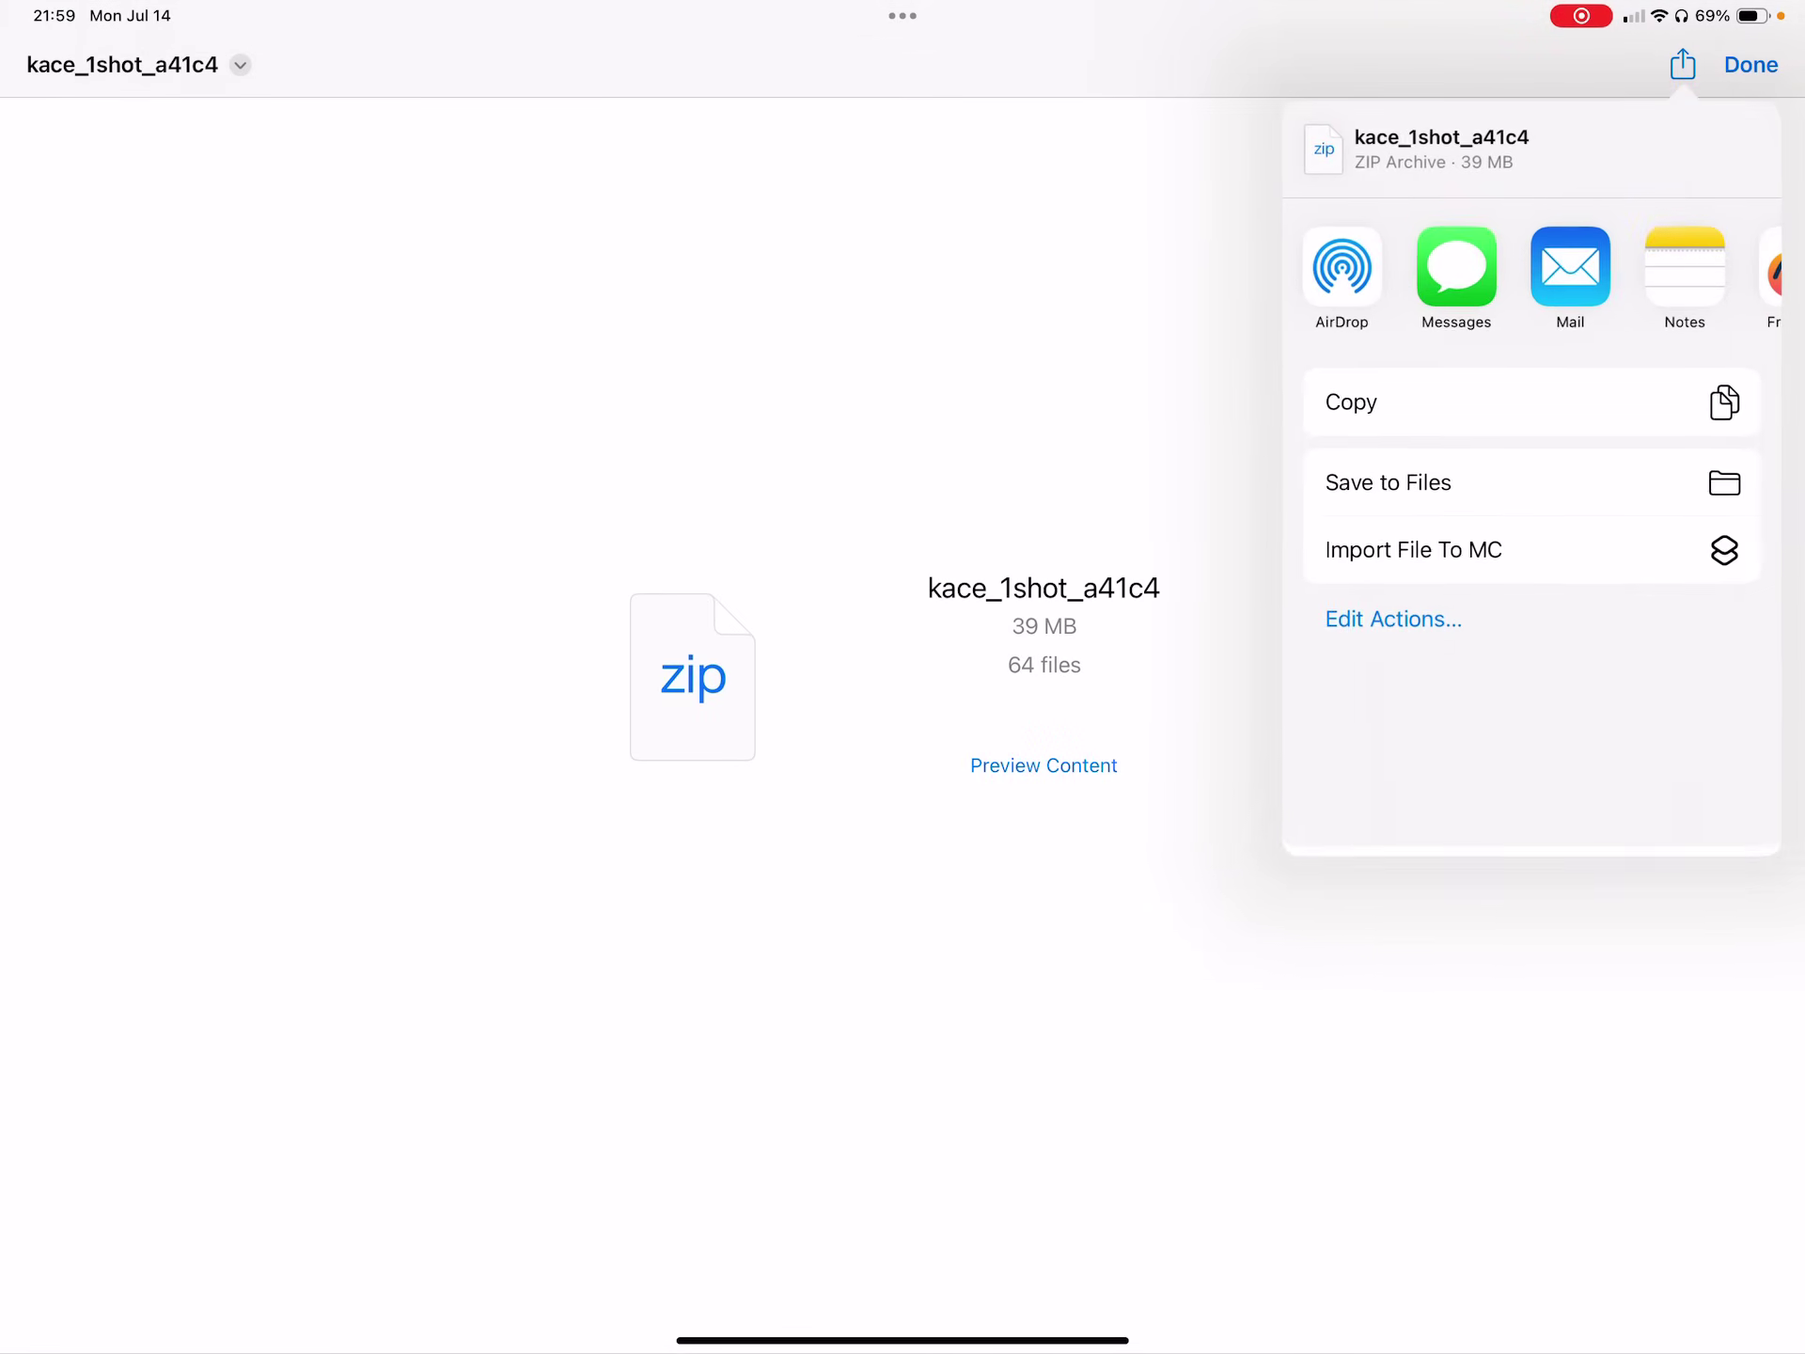
{"action": "left_click", "coordinate": [1387, 482]}
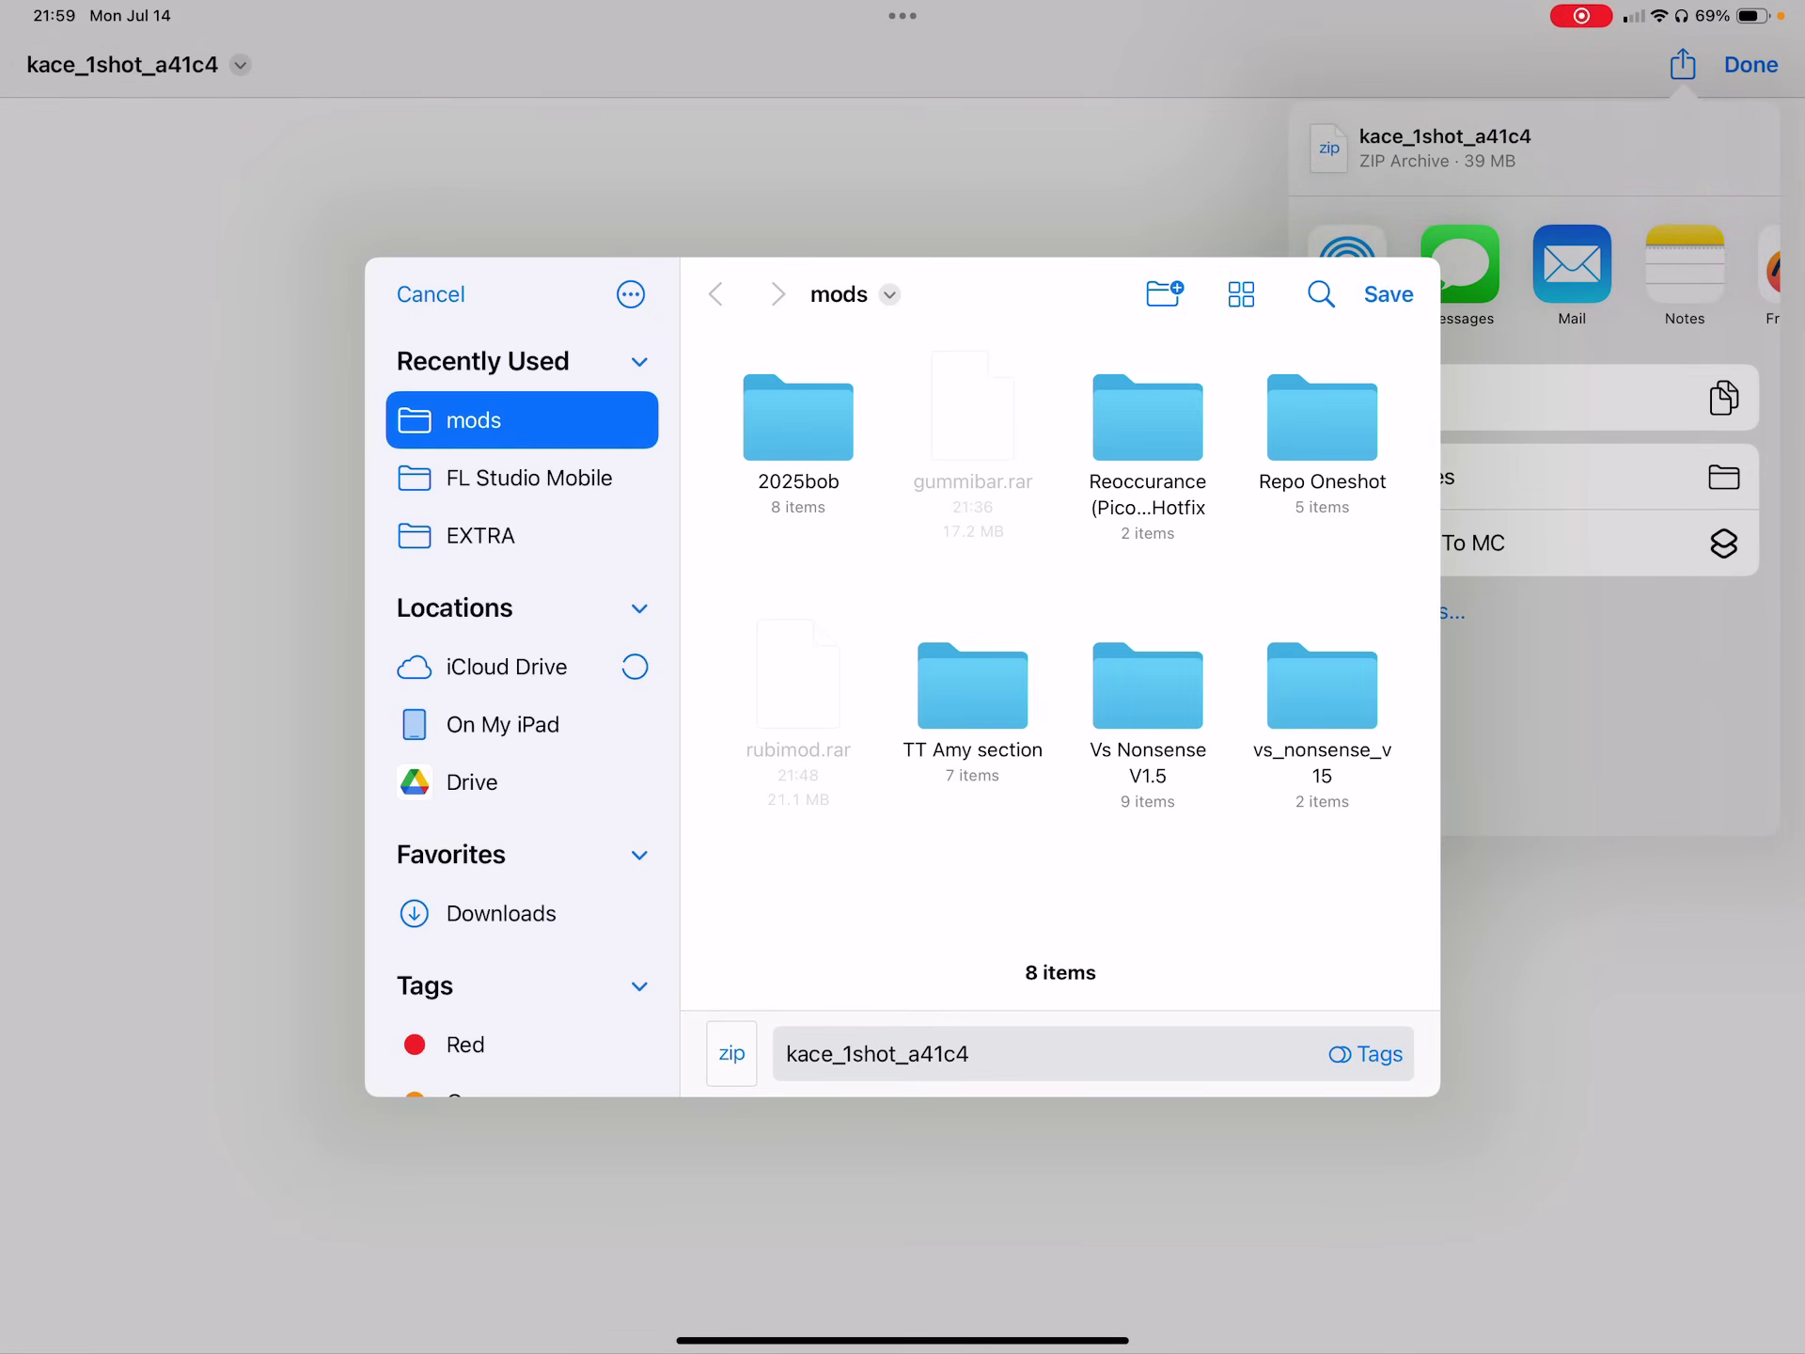
{"action": "left_click", "coordinate": [502, 724]}
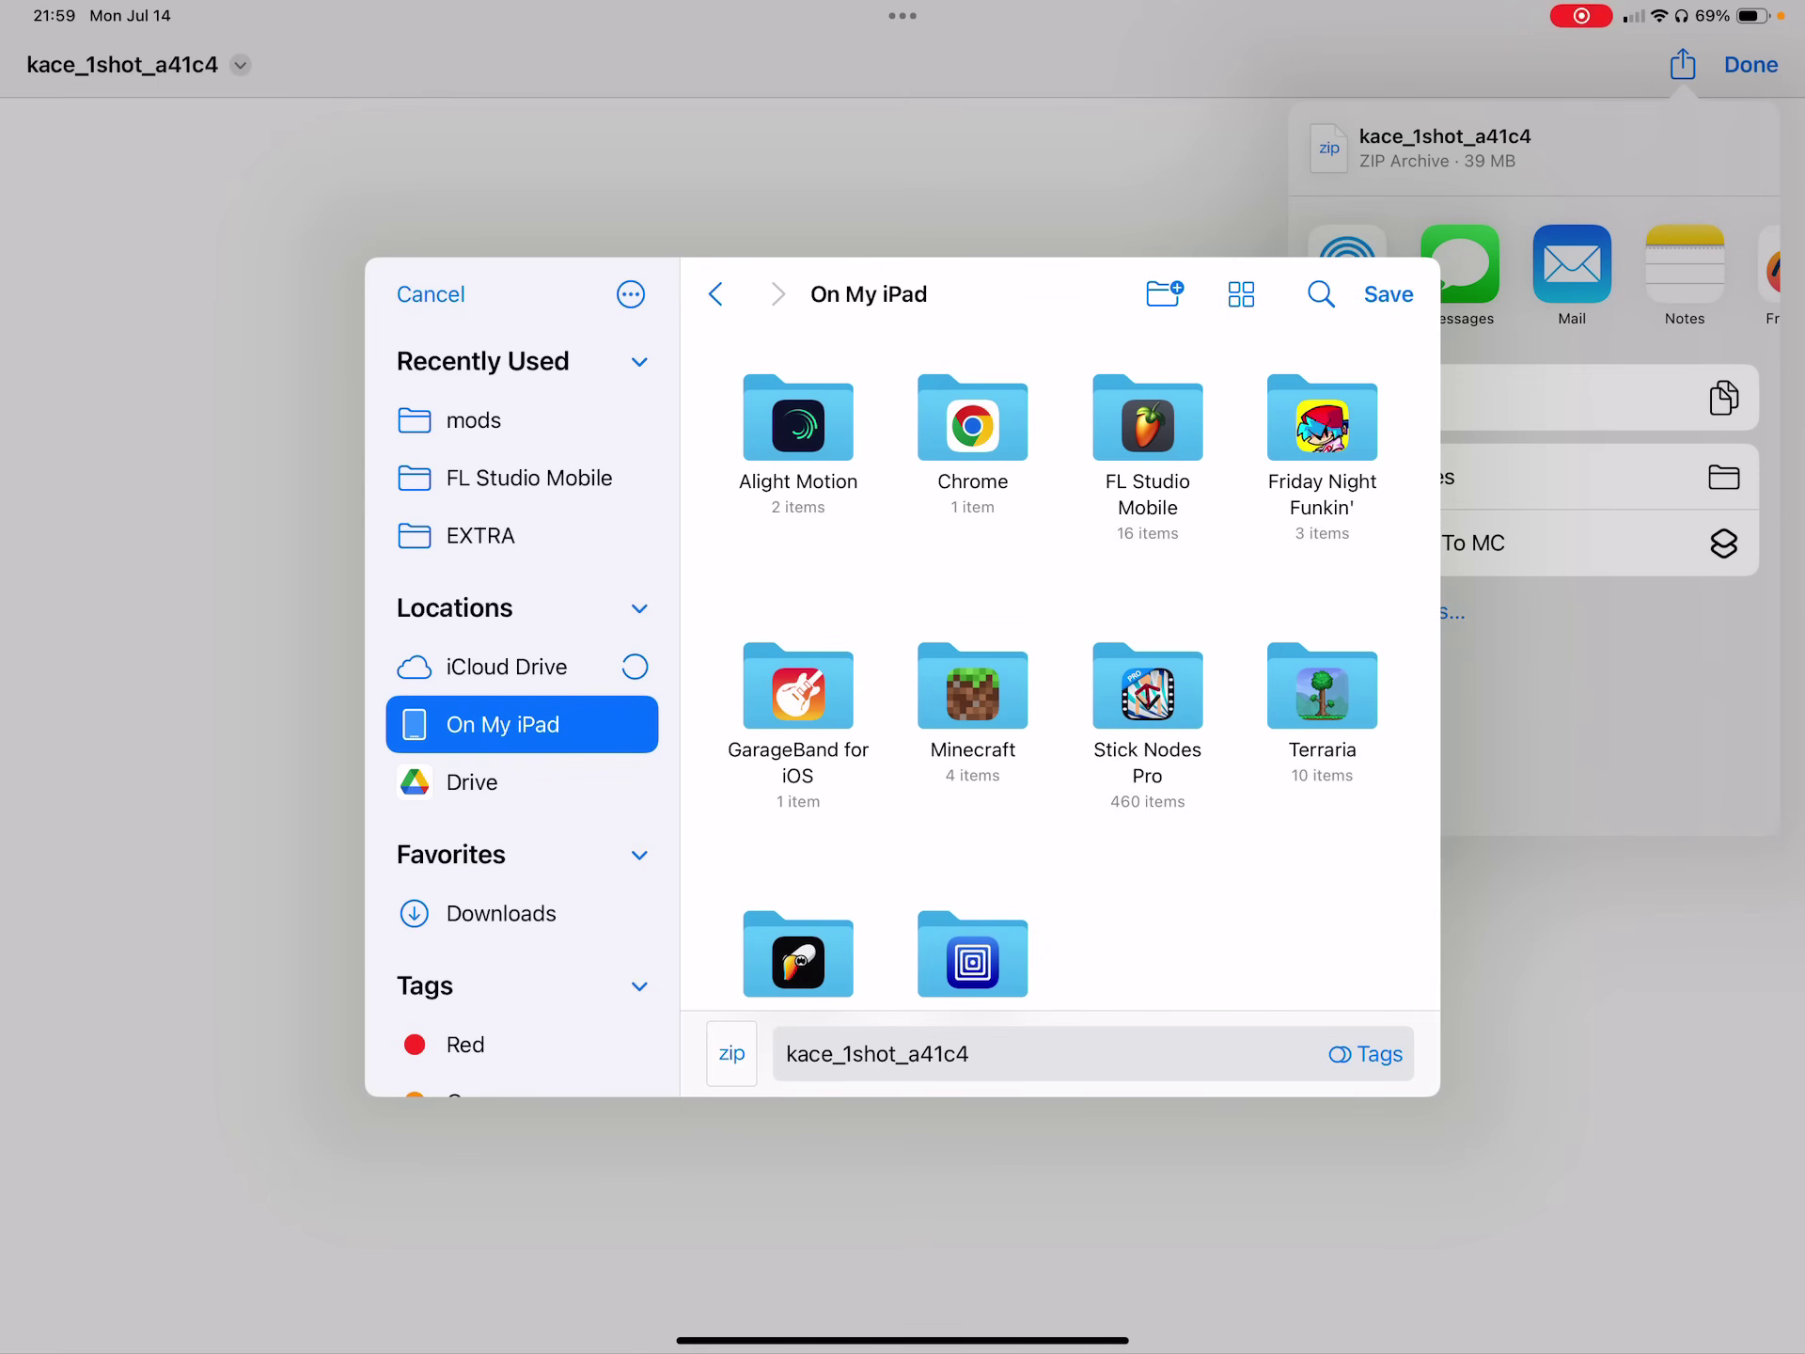
{"action": "left_click", "coordinate": [1322, 423]}
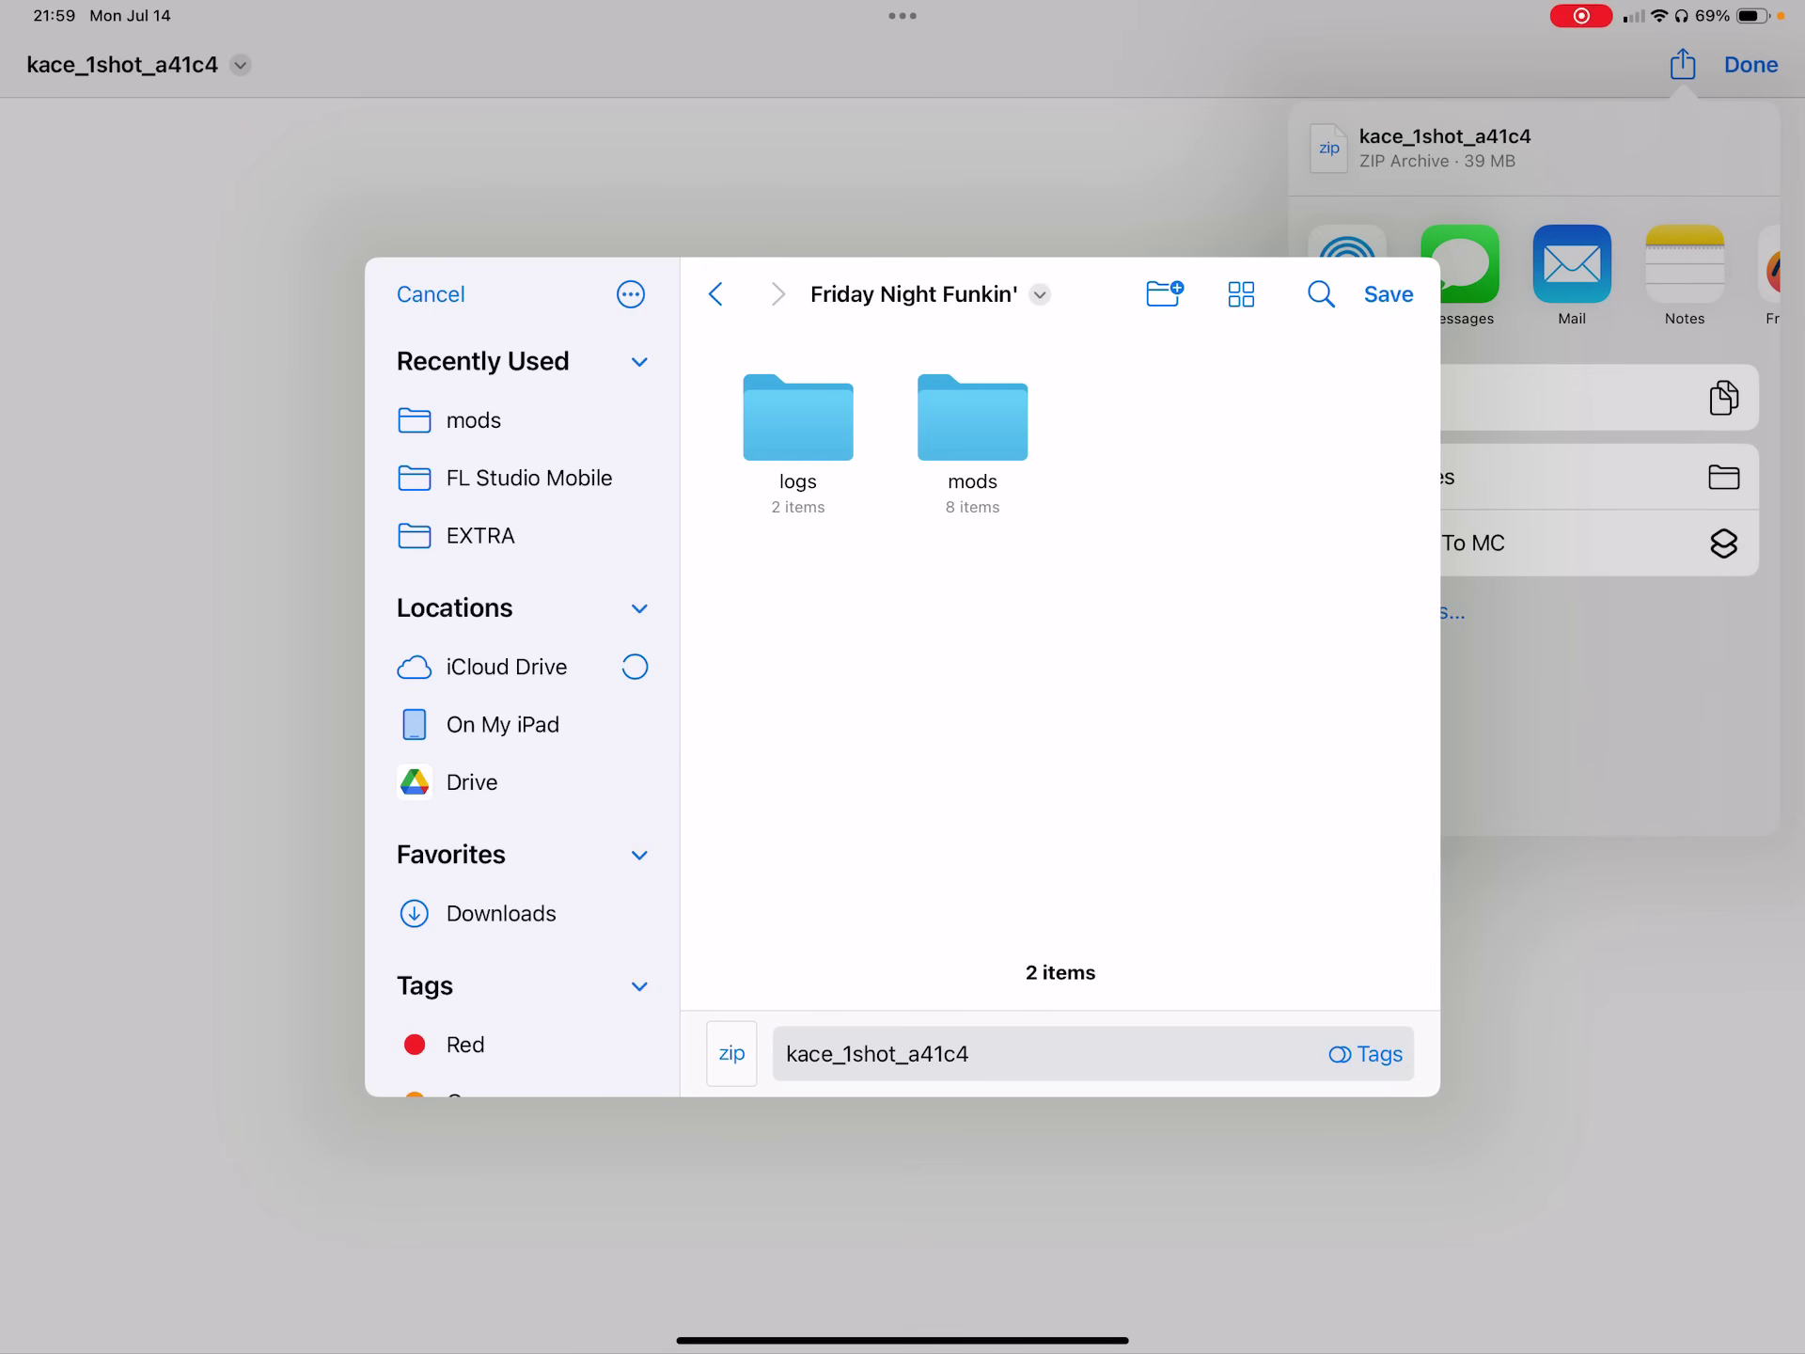
{"action": "left_click", "coordinate": [475, 420]}
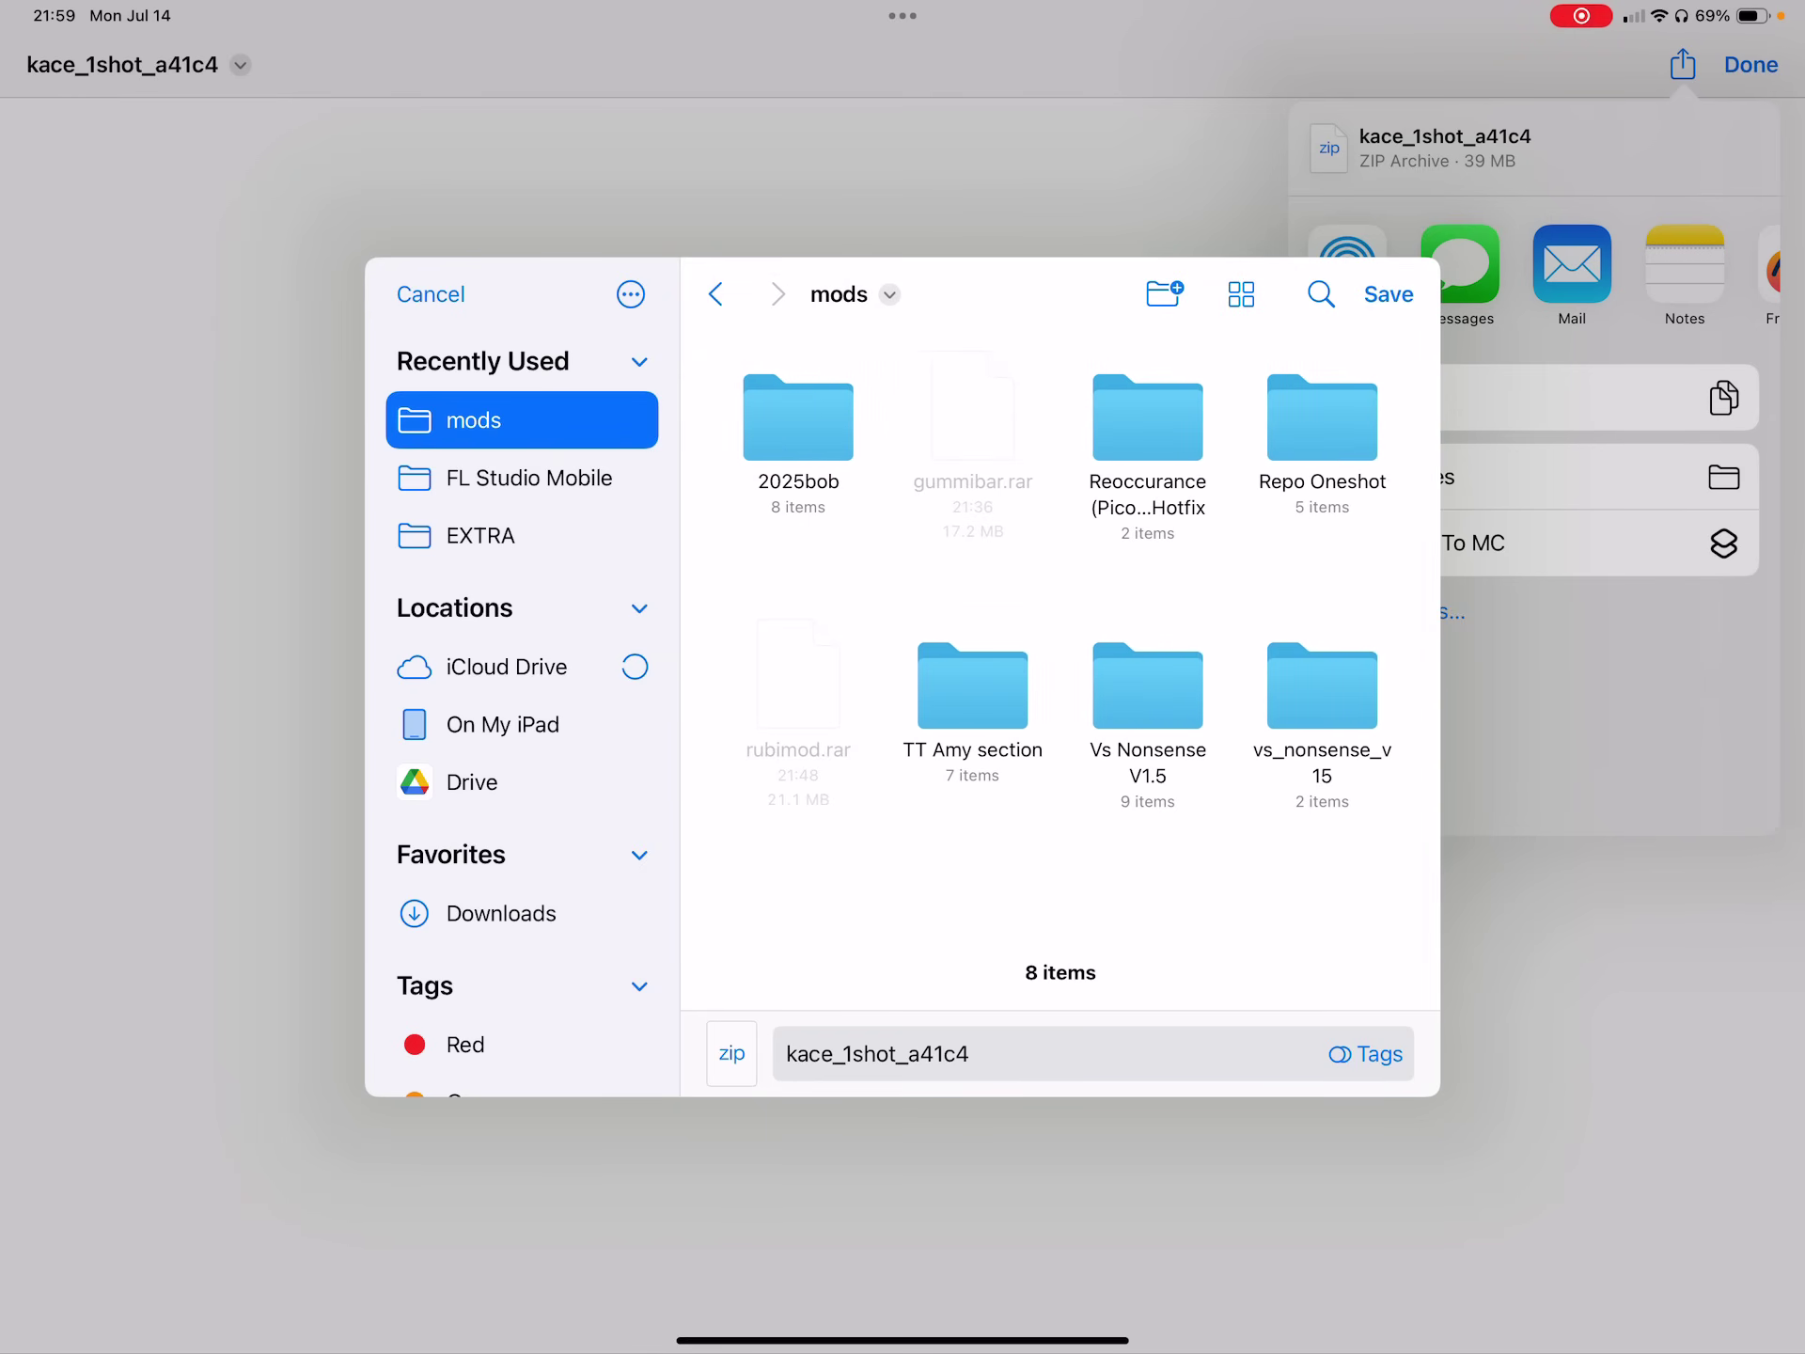
{"action": "left_click", "coordinate": [1389, 295]}
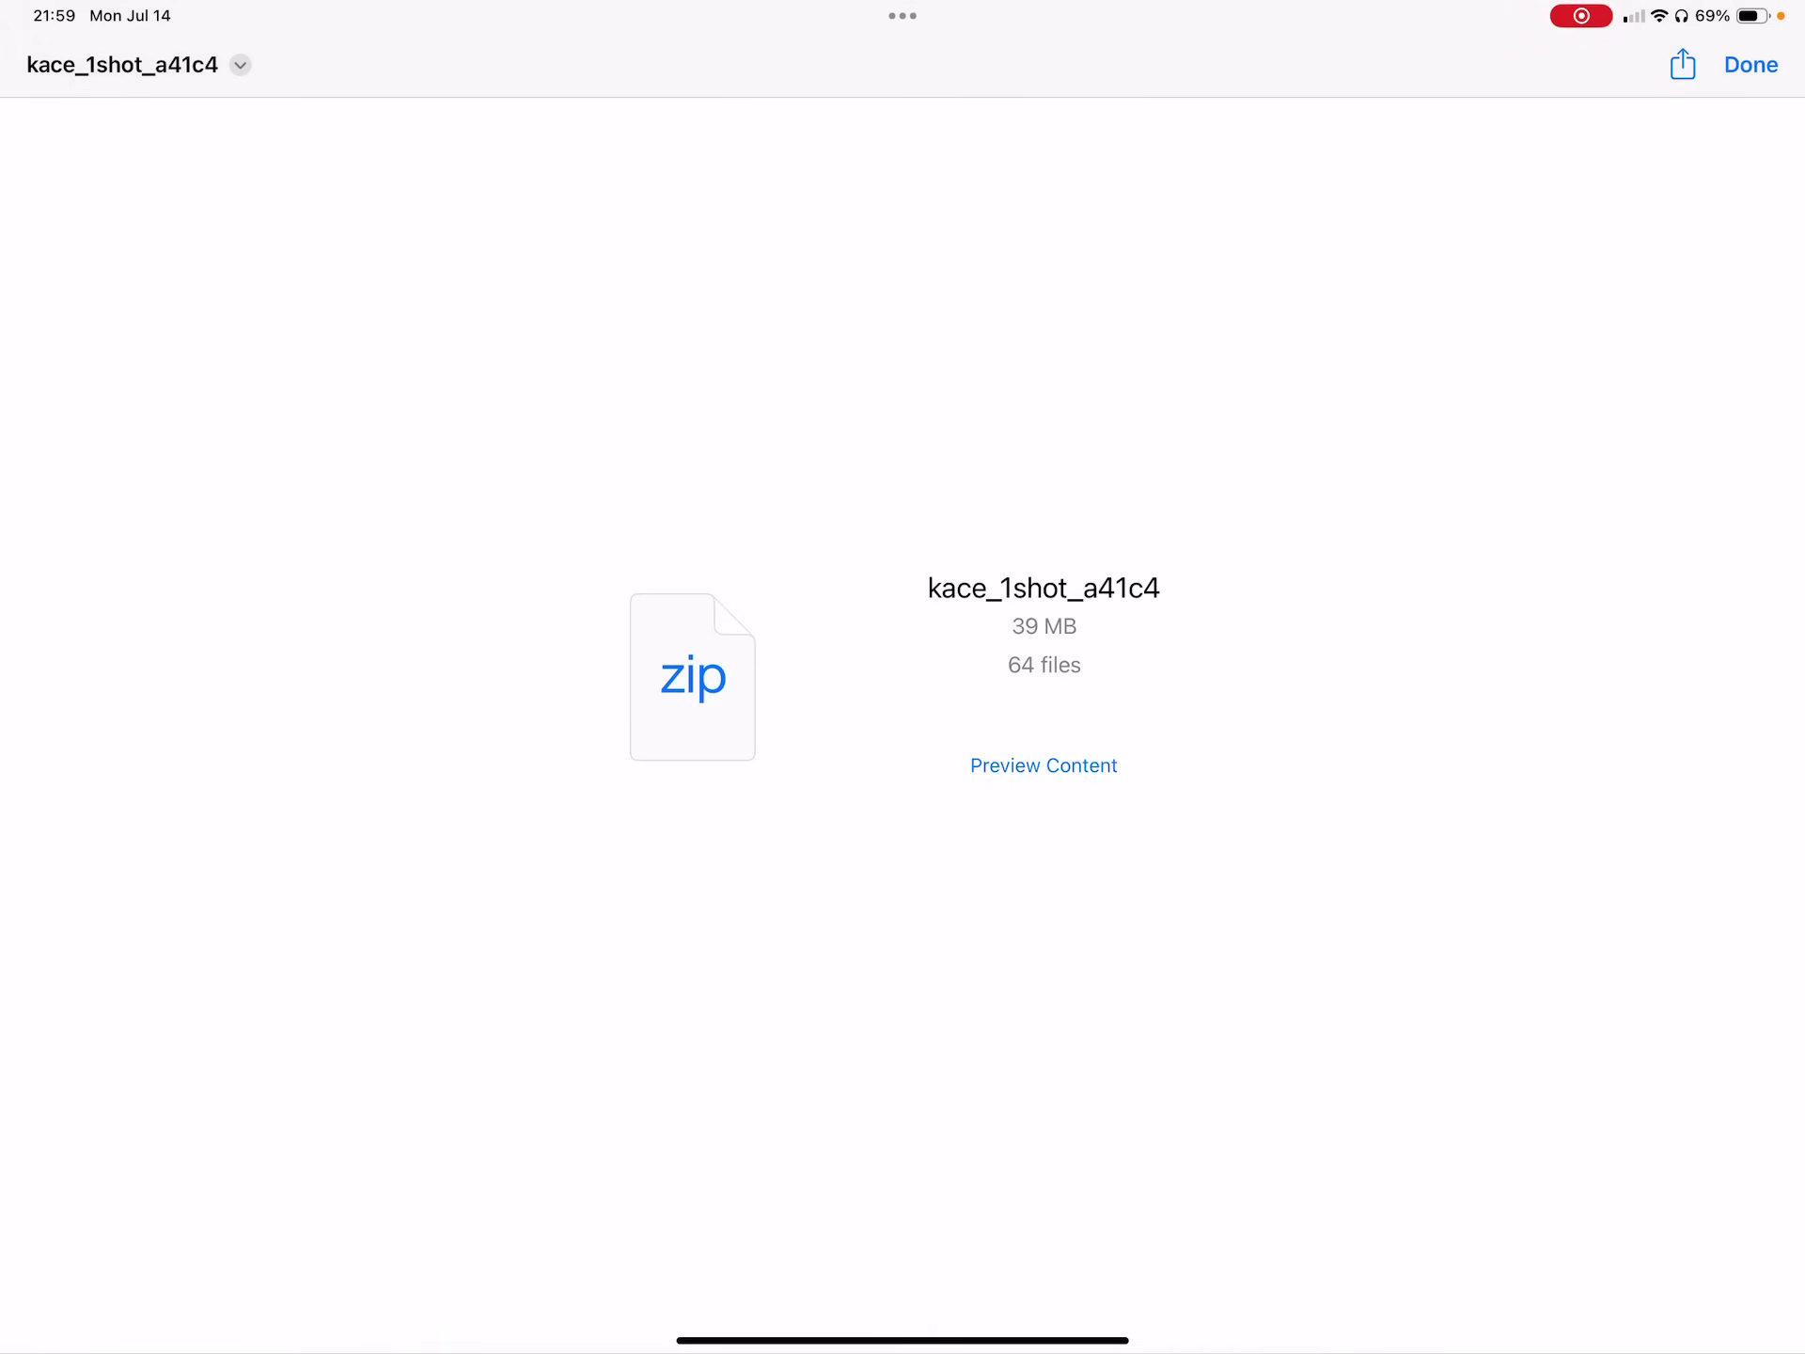
{"action": "left_click_drag", "start_coordinate": [902, 1341], "coordinate": [903, 1029]}
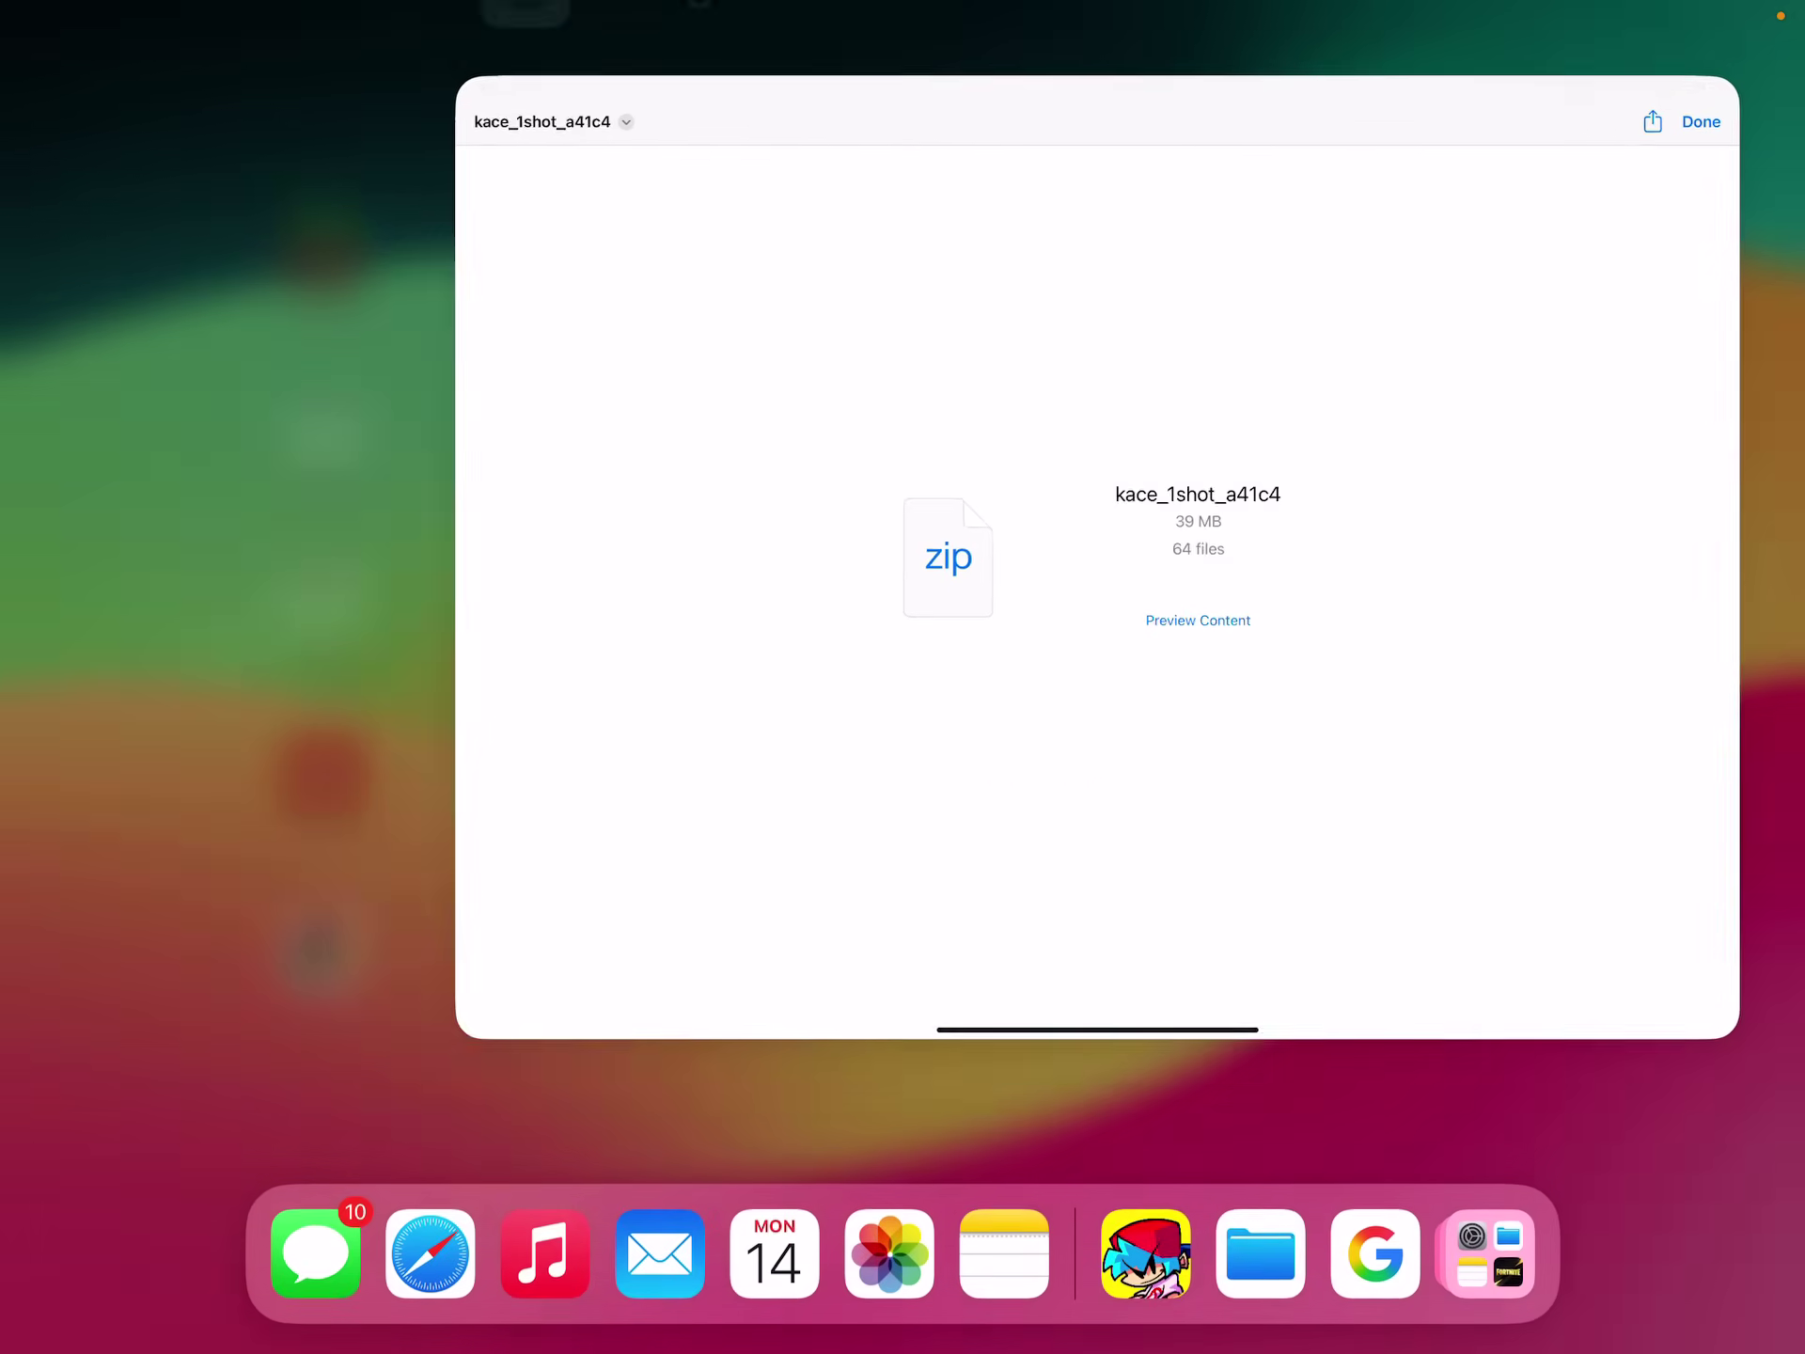
Uncompress the zip in Friday Night Funkin' > mods into a Kace-1Shot folder.
{"action": "left_click", "coordinate": [1260, 1253]}
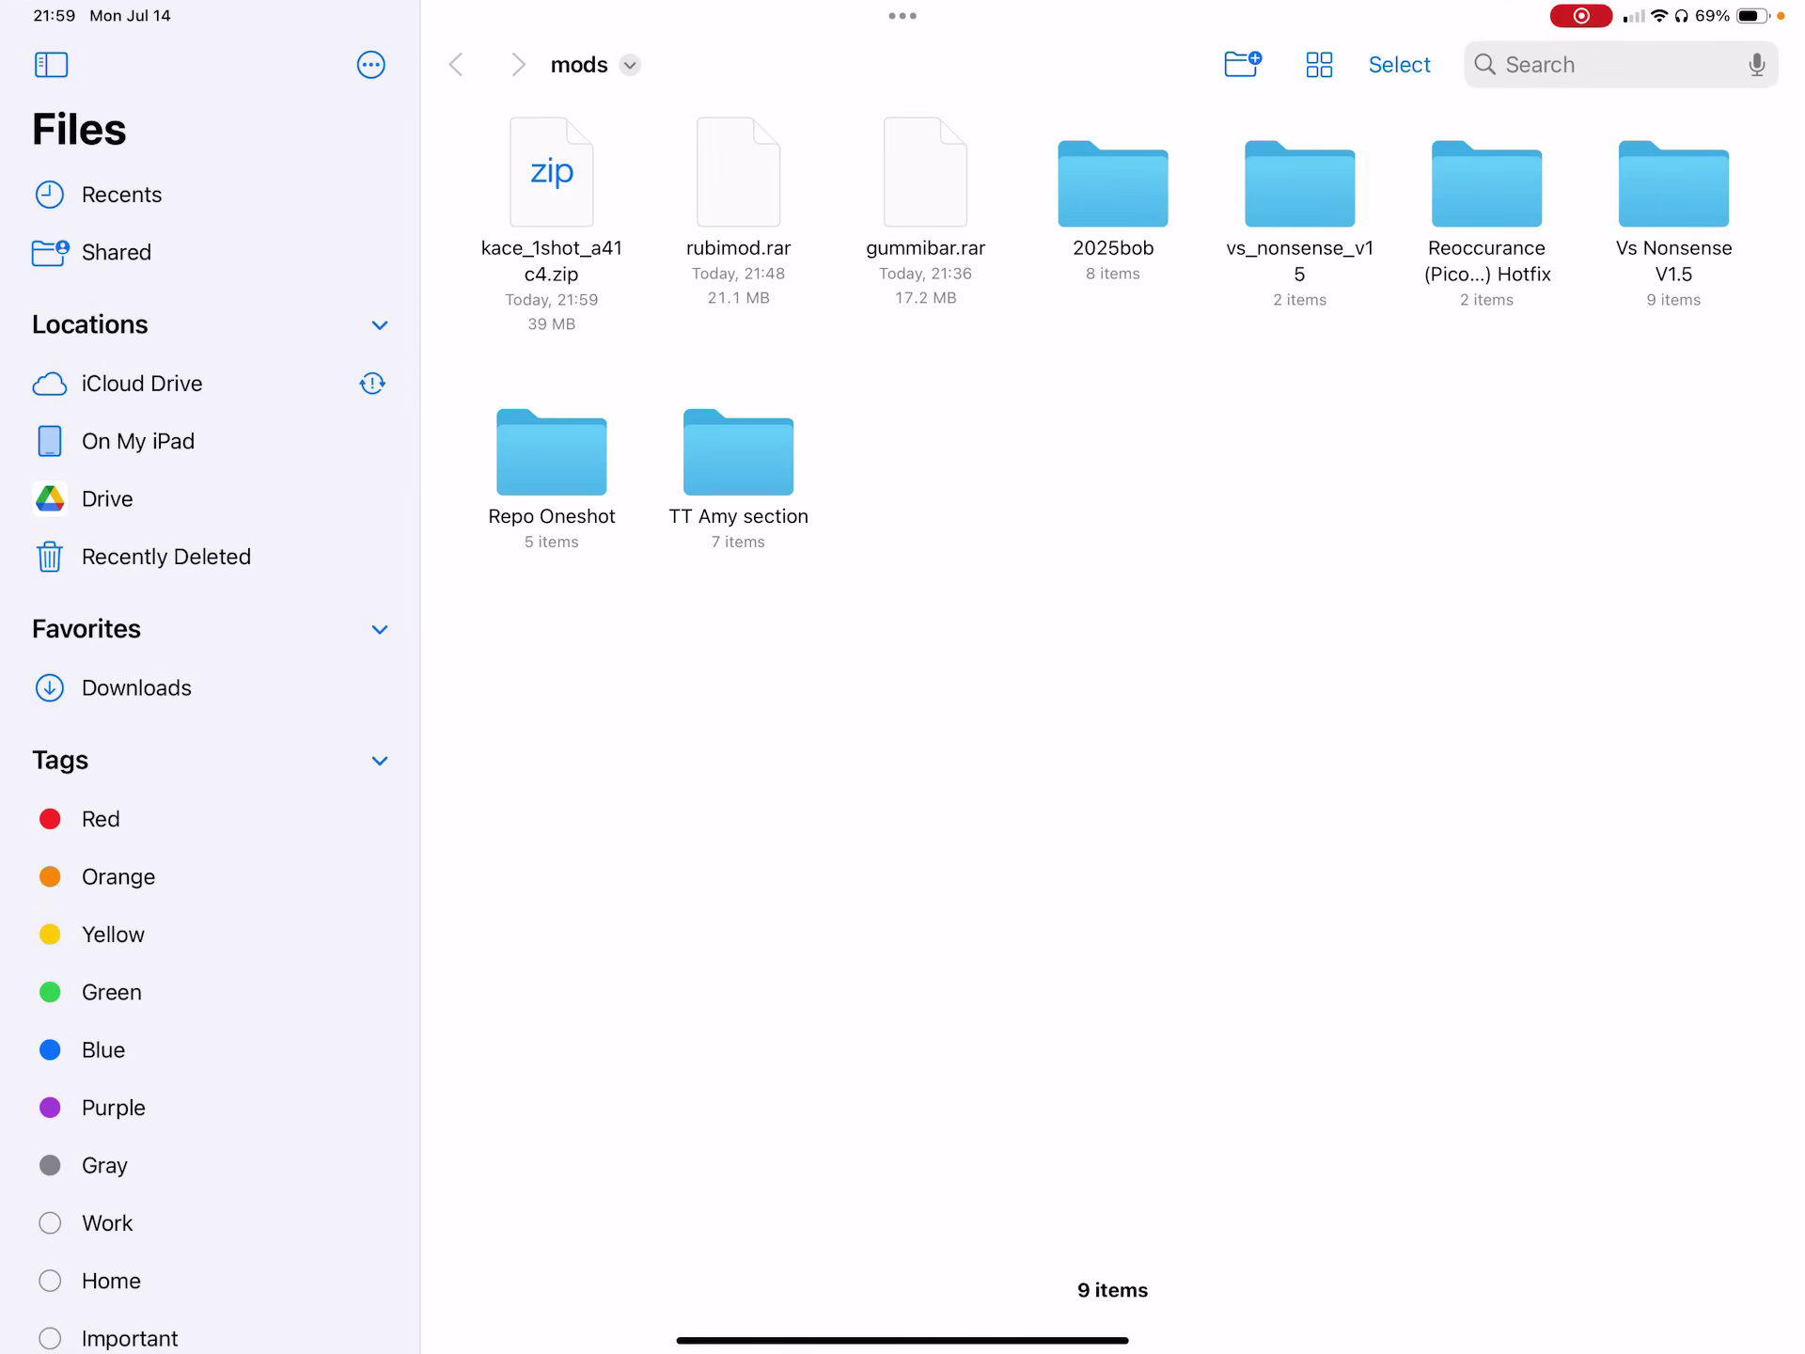
{"action": "left_click", "coordinate": [138, 440]}
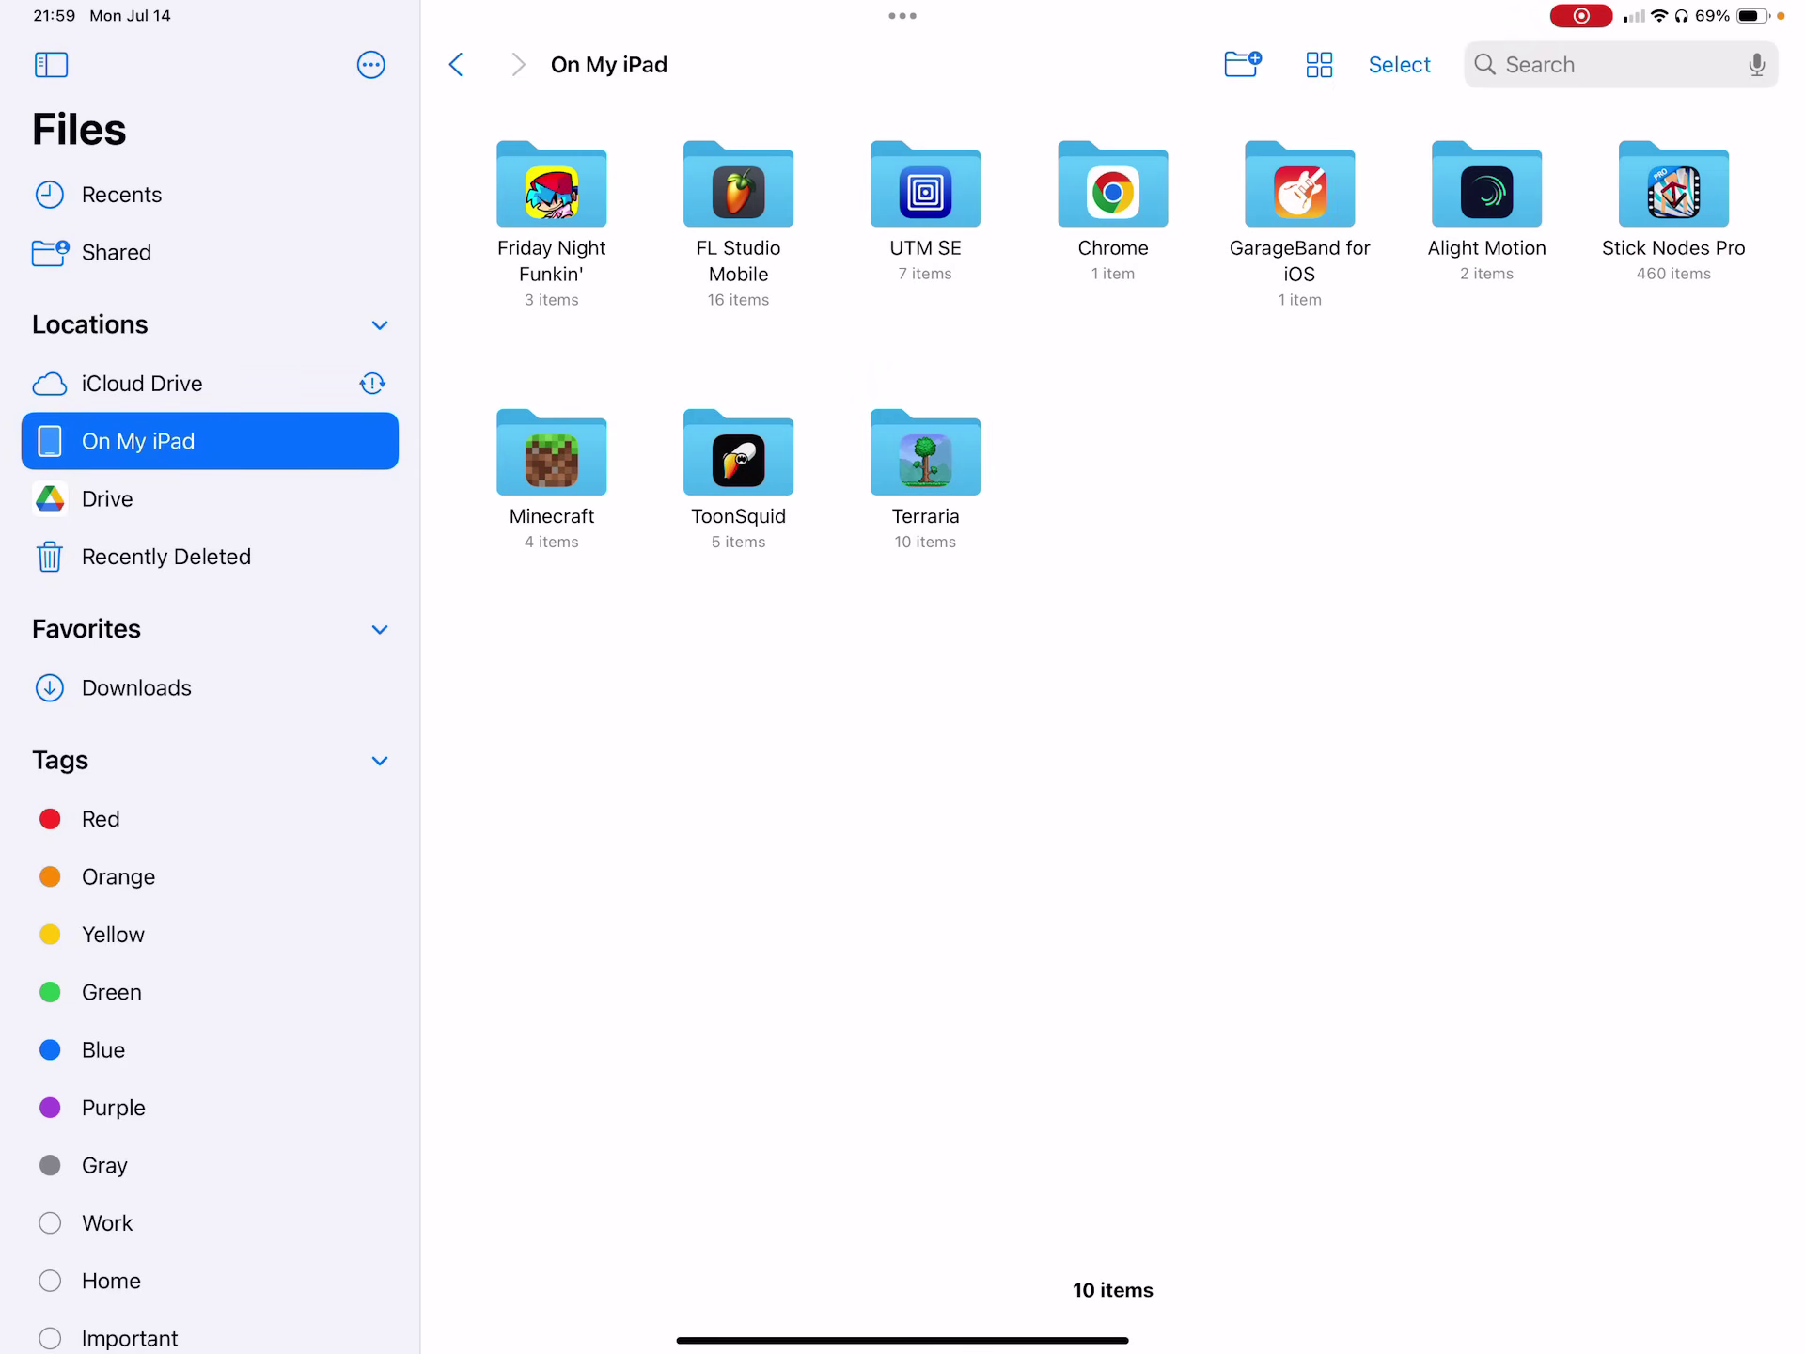
{"action": "left_click", "coordinate": [552, 184]}
{"action": "left_click", "coordinate": [551, 184]}
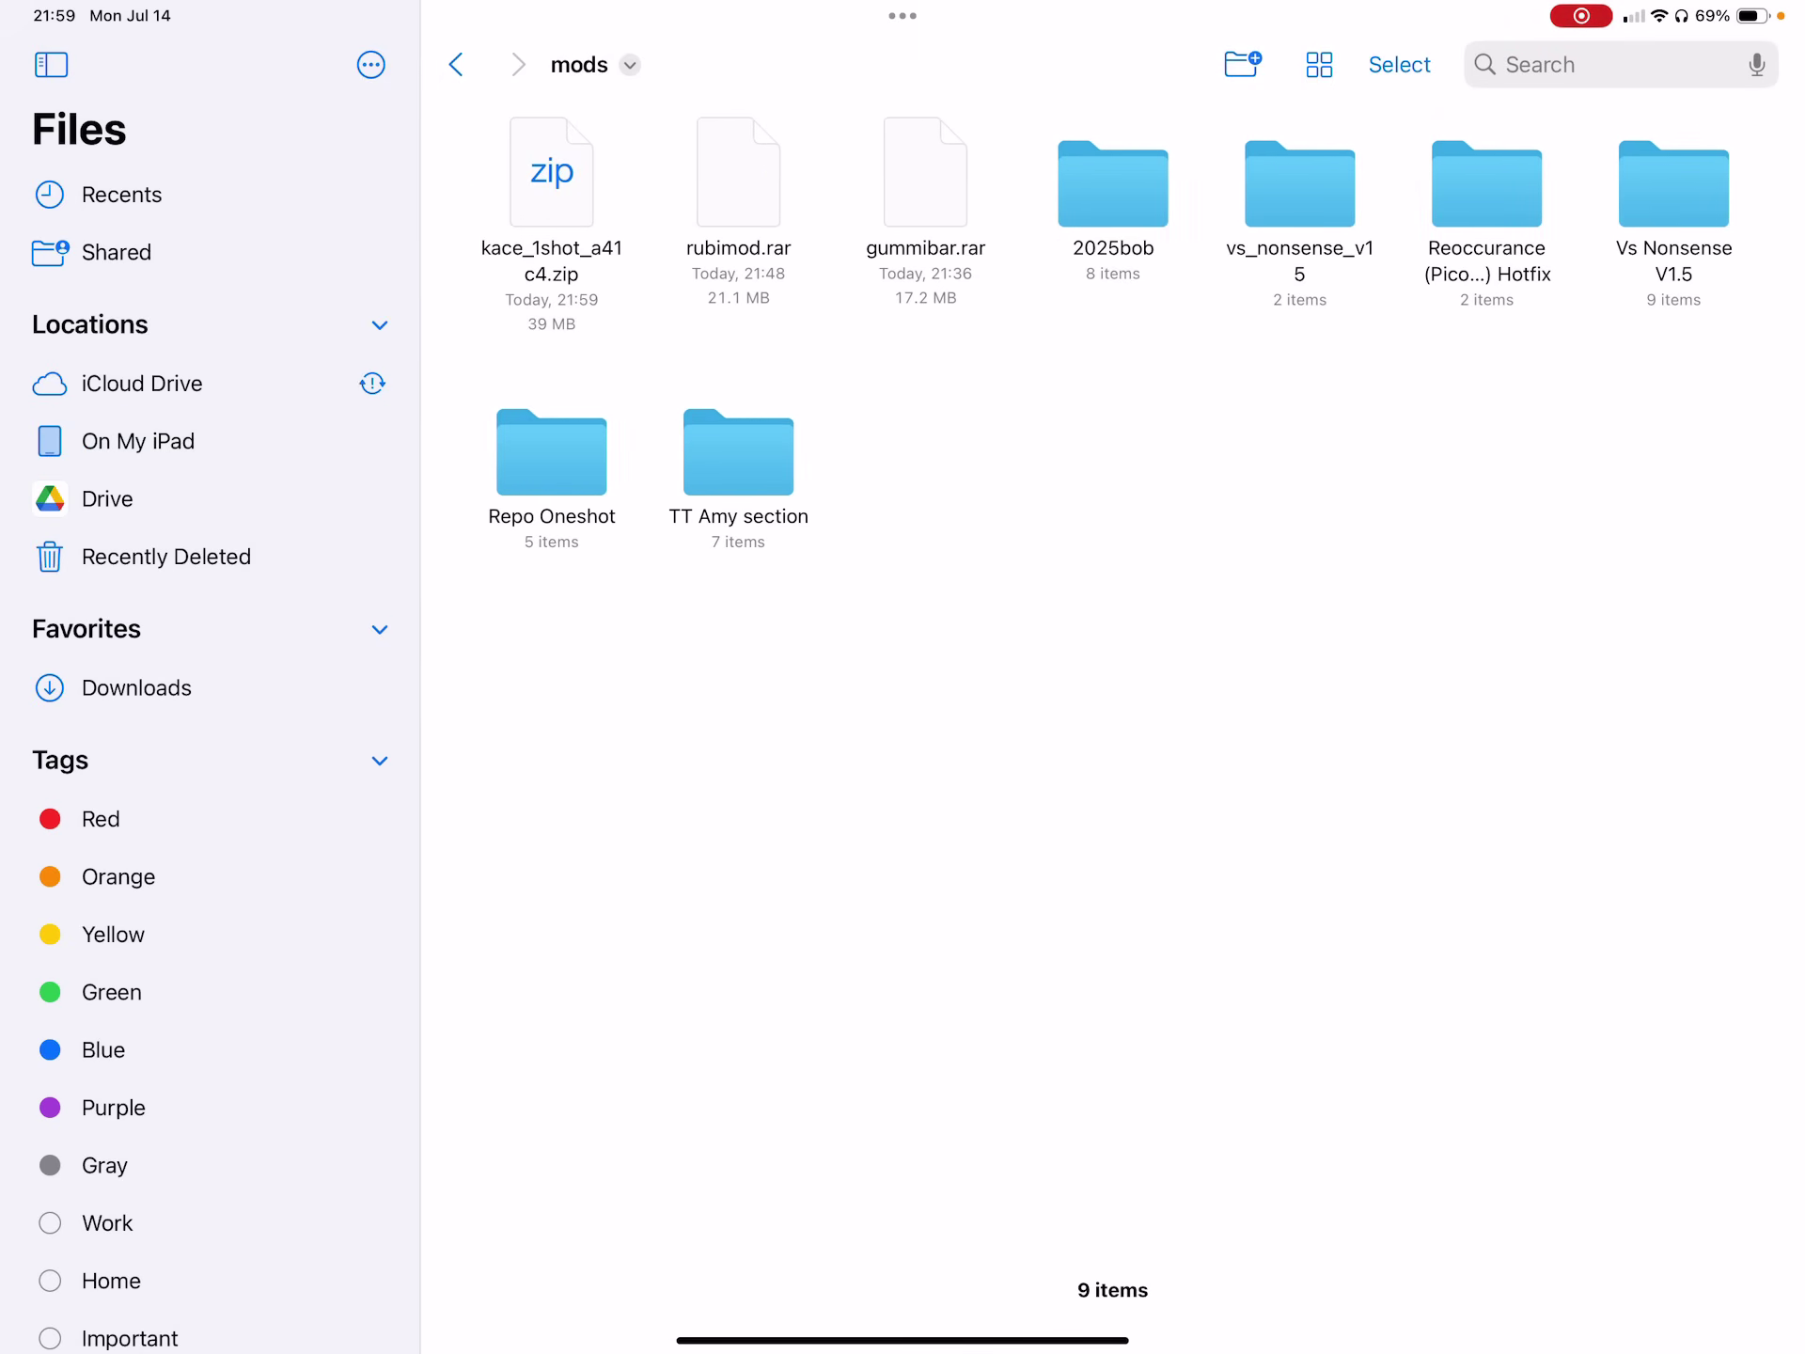
{"action": "right_click", "coordinate": [551, 172]}
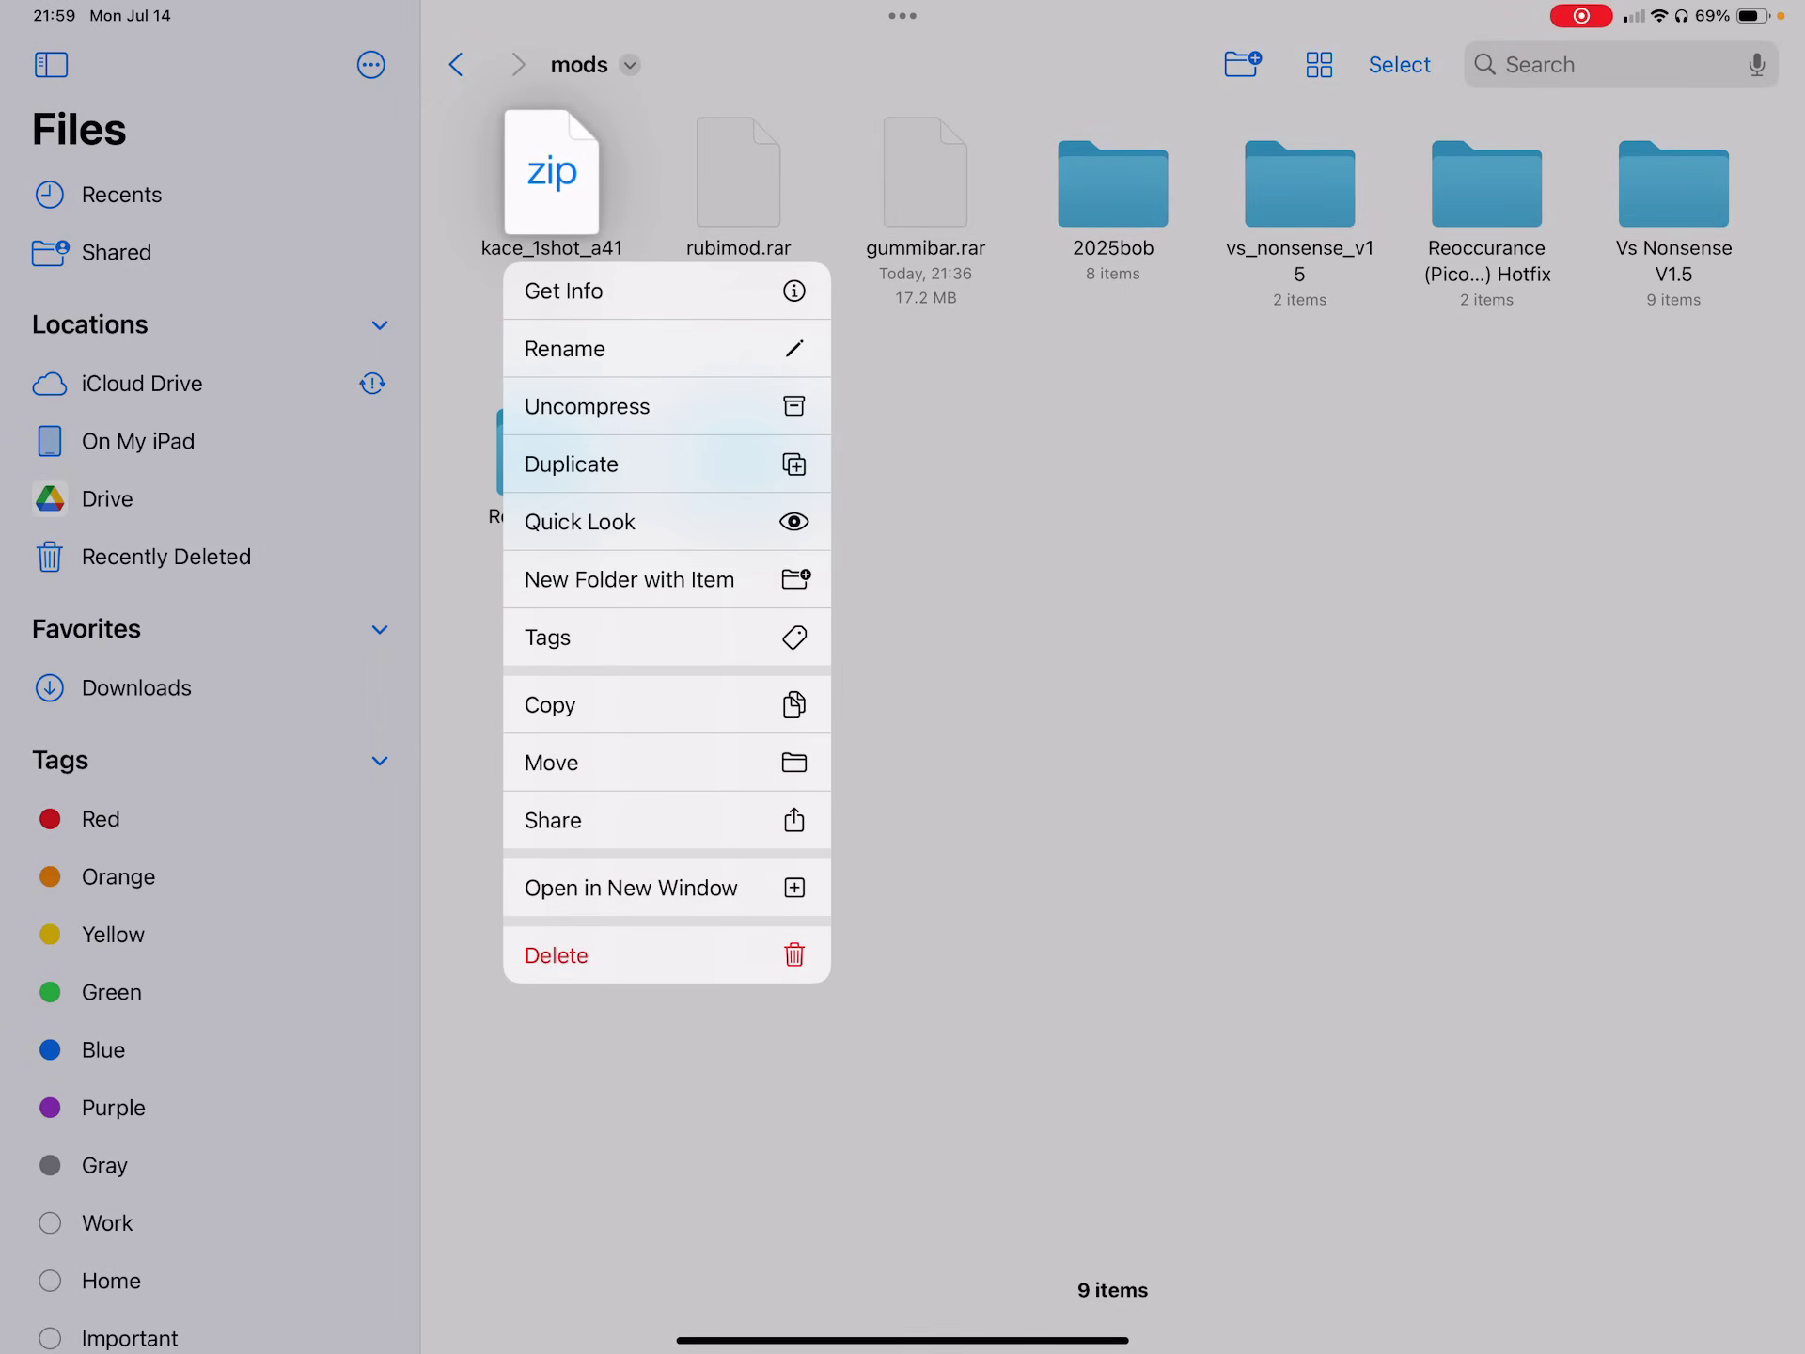
{"action": "left_click", "coordinate": [587, 407]}
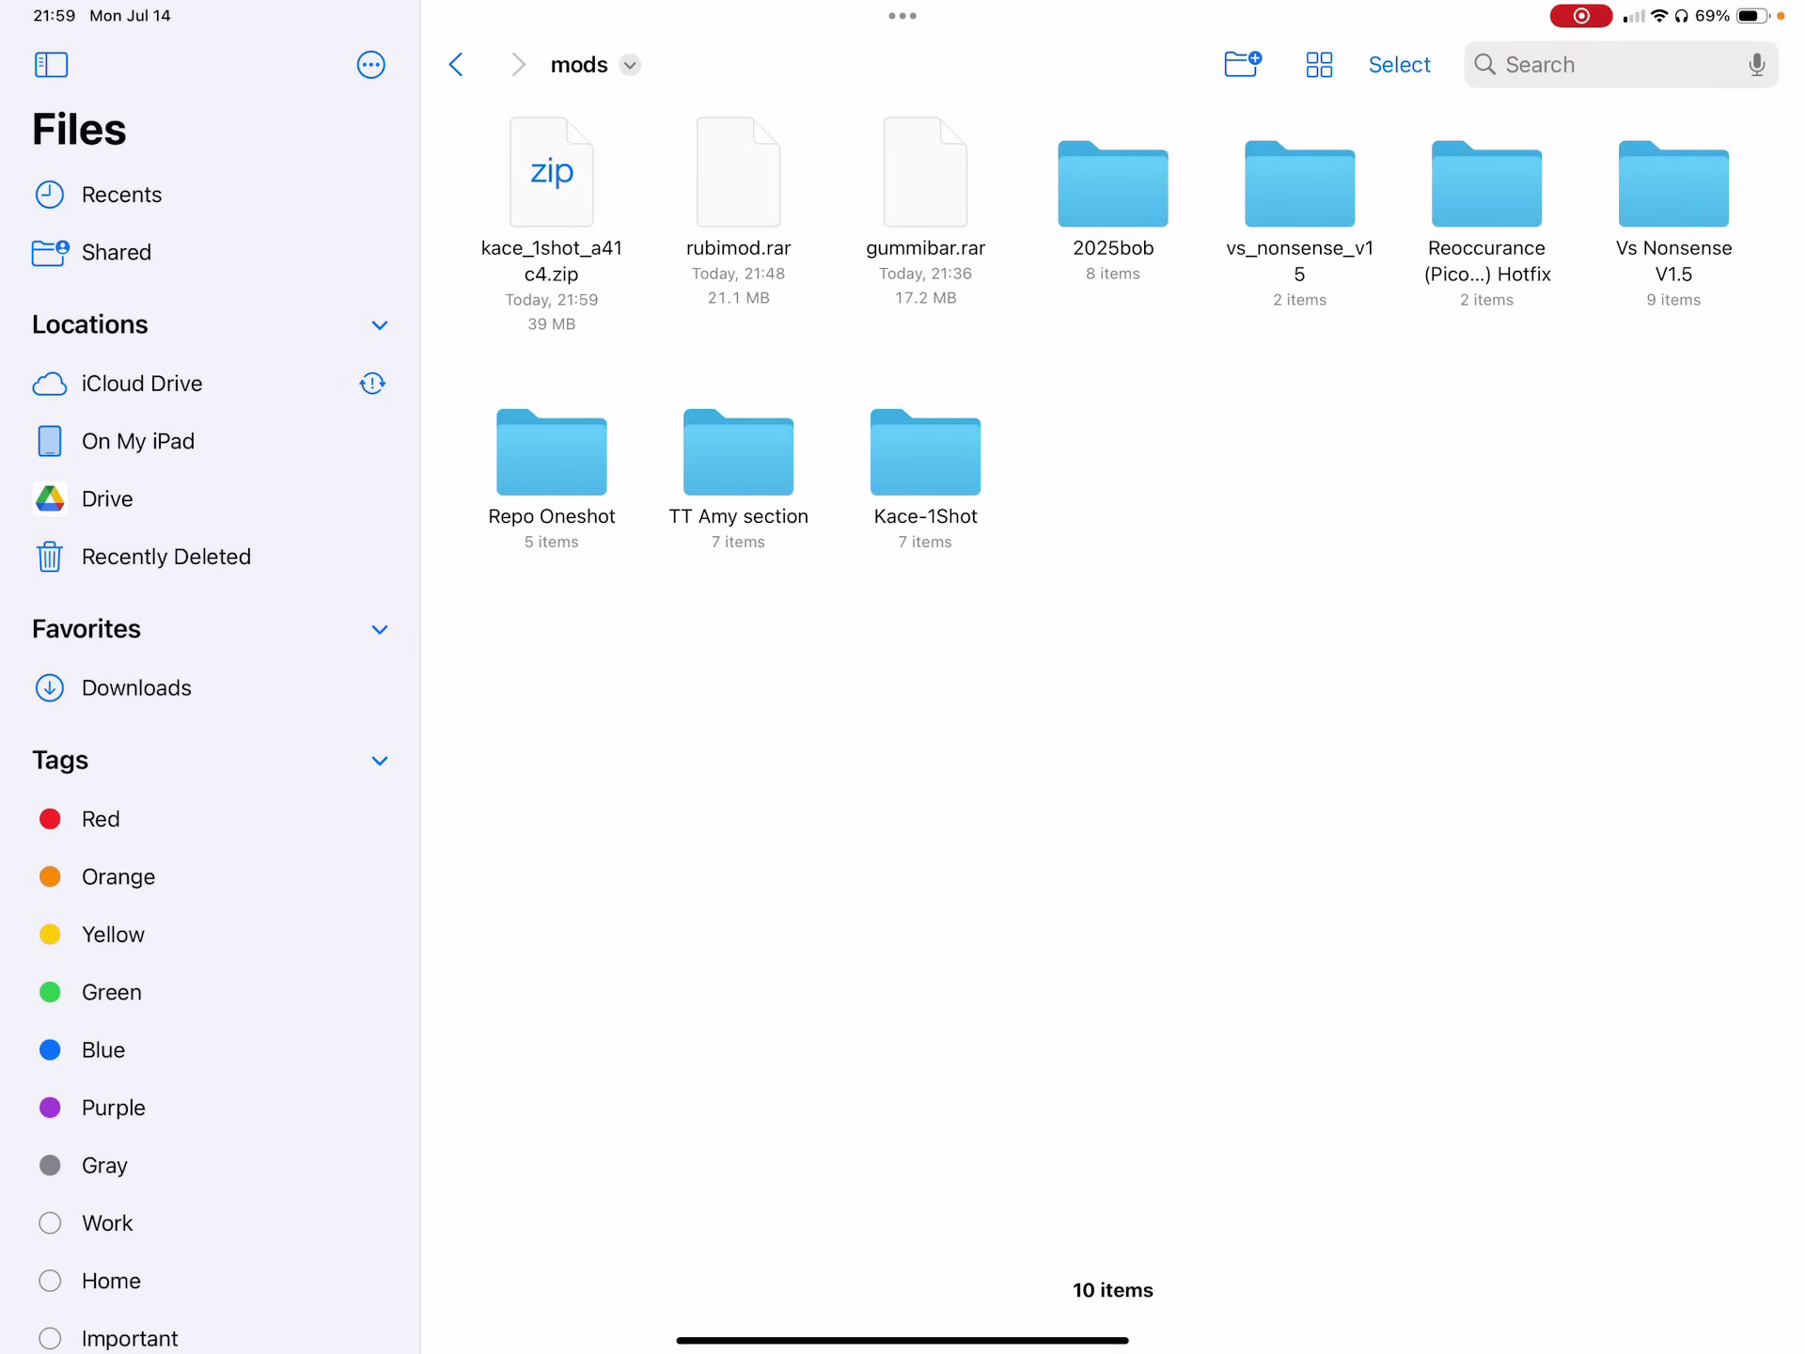
Delete the extracted zip and check the Kace-1Shot folder's contents.
{"action": "right_click", "coordinate": [552, 172]}
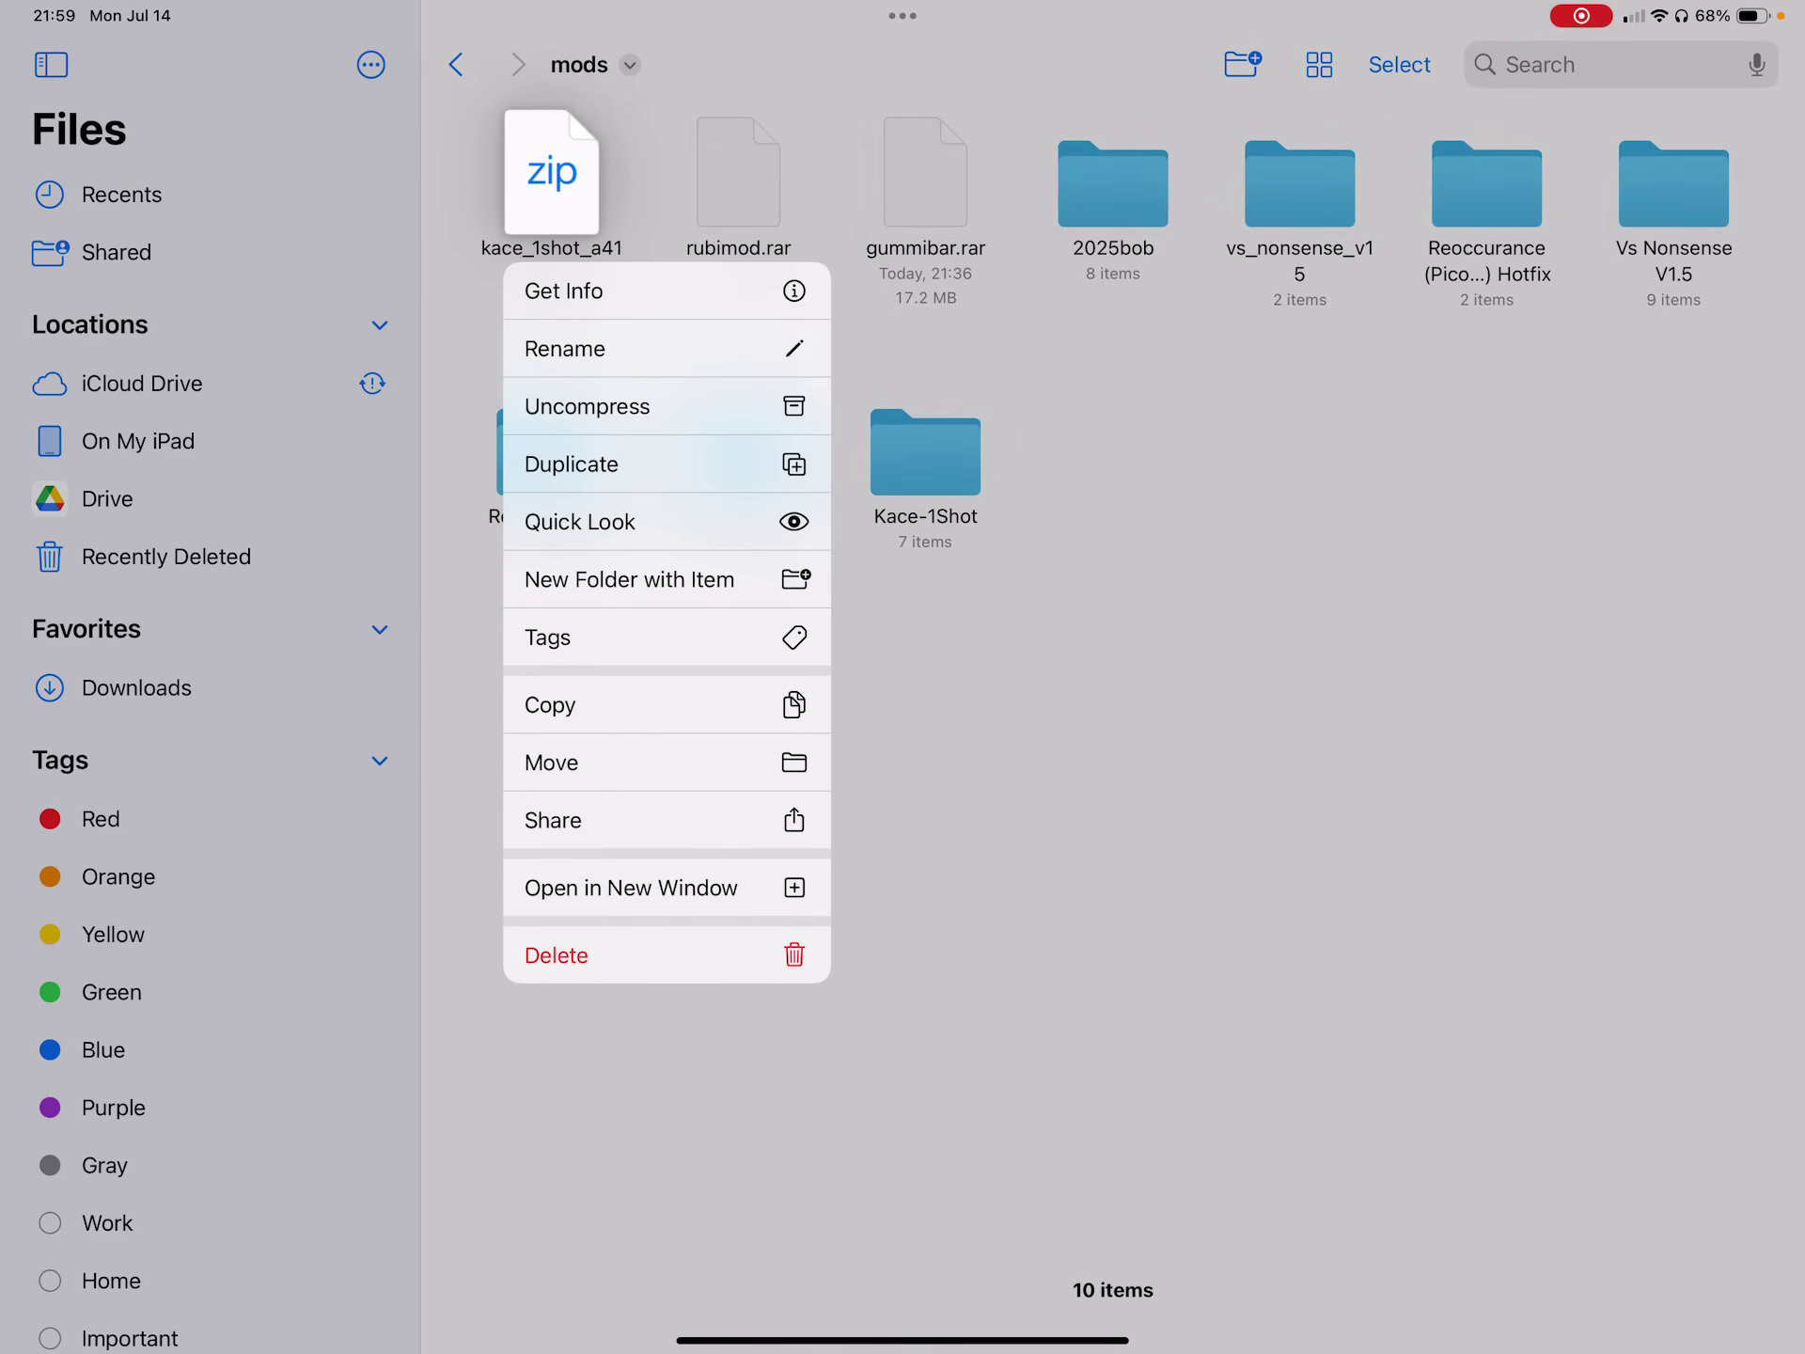
{"action": "left_click", "coordinate": [556, 955]}
{"action": "left_click", "coordinate": [740, 453]}
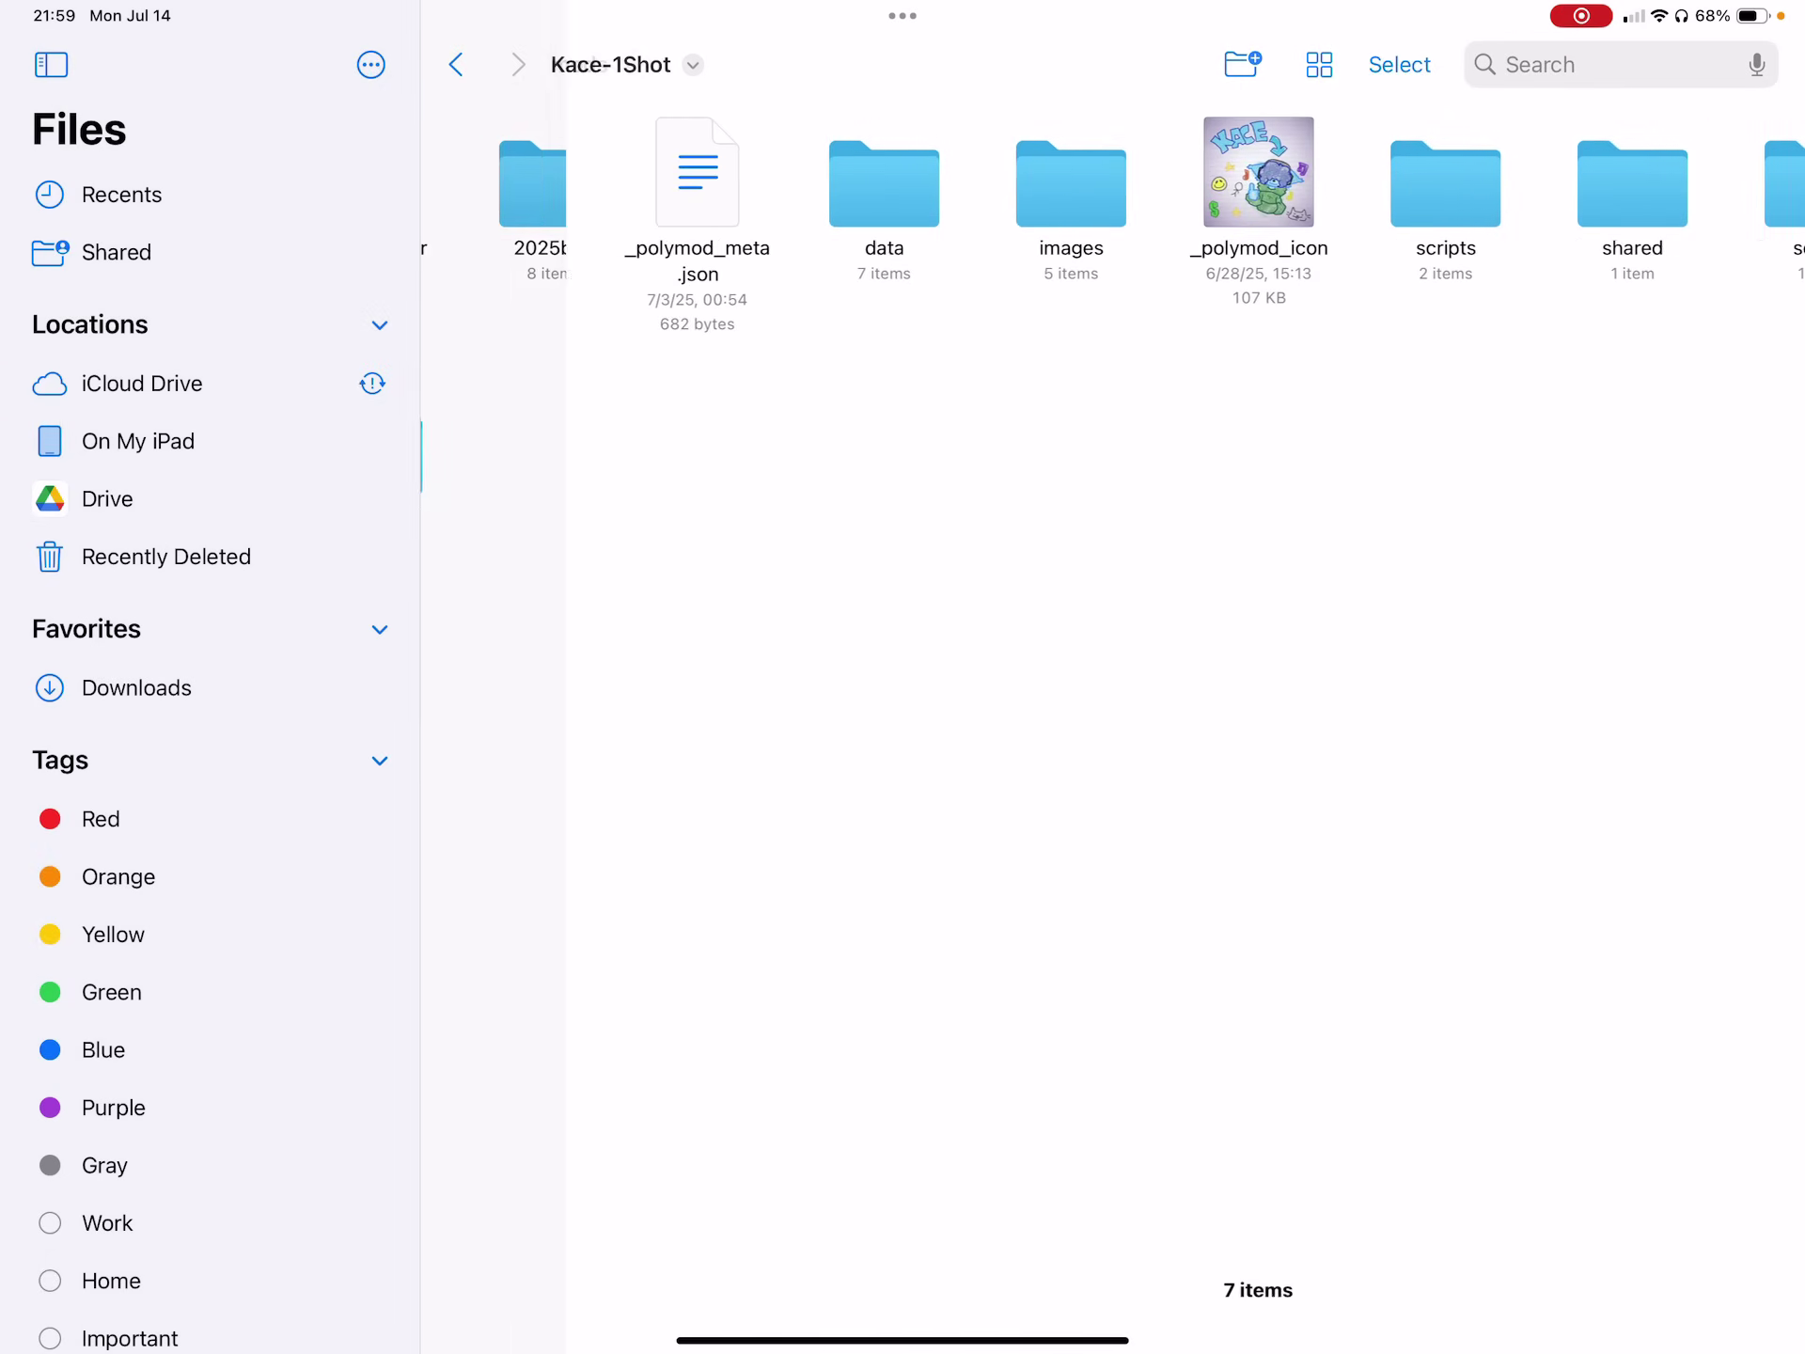
{"action": "left_click", "coordinate": [456, 64]}
Launch Friday Night Funkin' from the home screen and get past the title screen.
{"action": "left_click_drag", "start_coordinate": [902, 1339], "coordinate": [903, 846]}
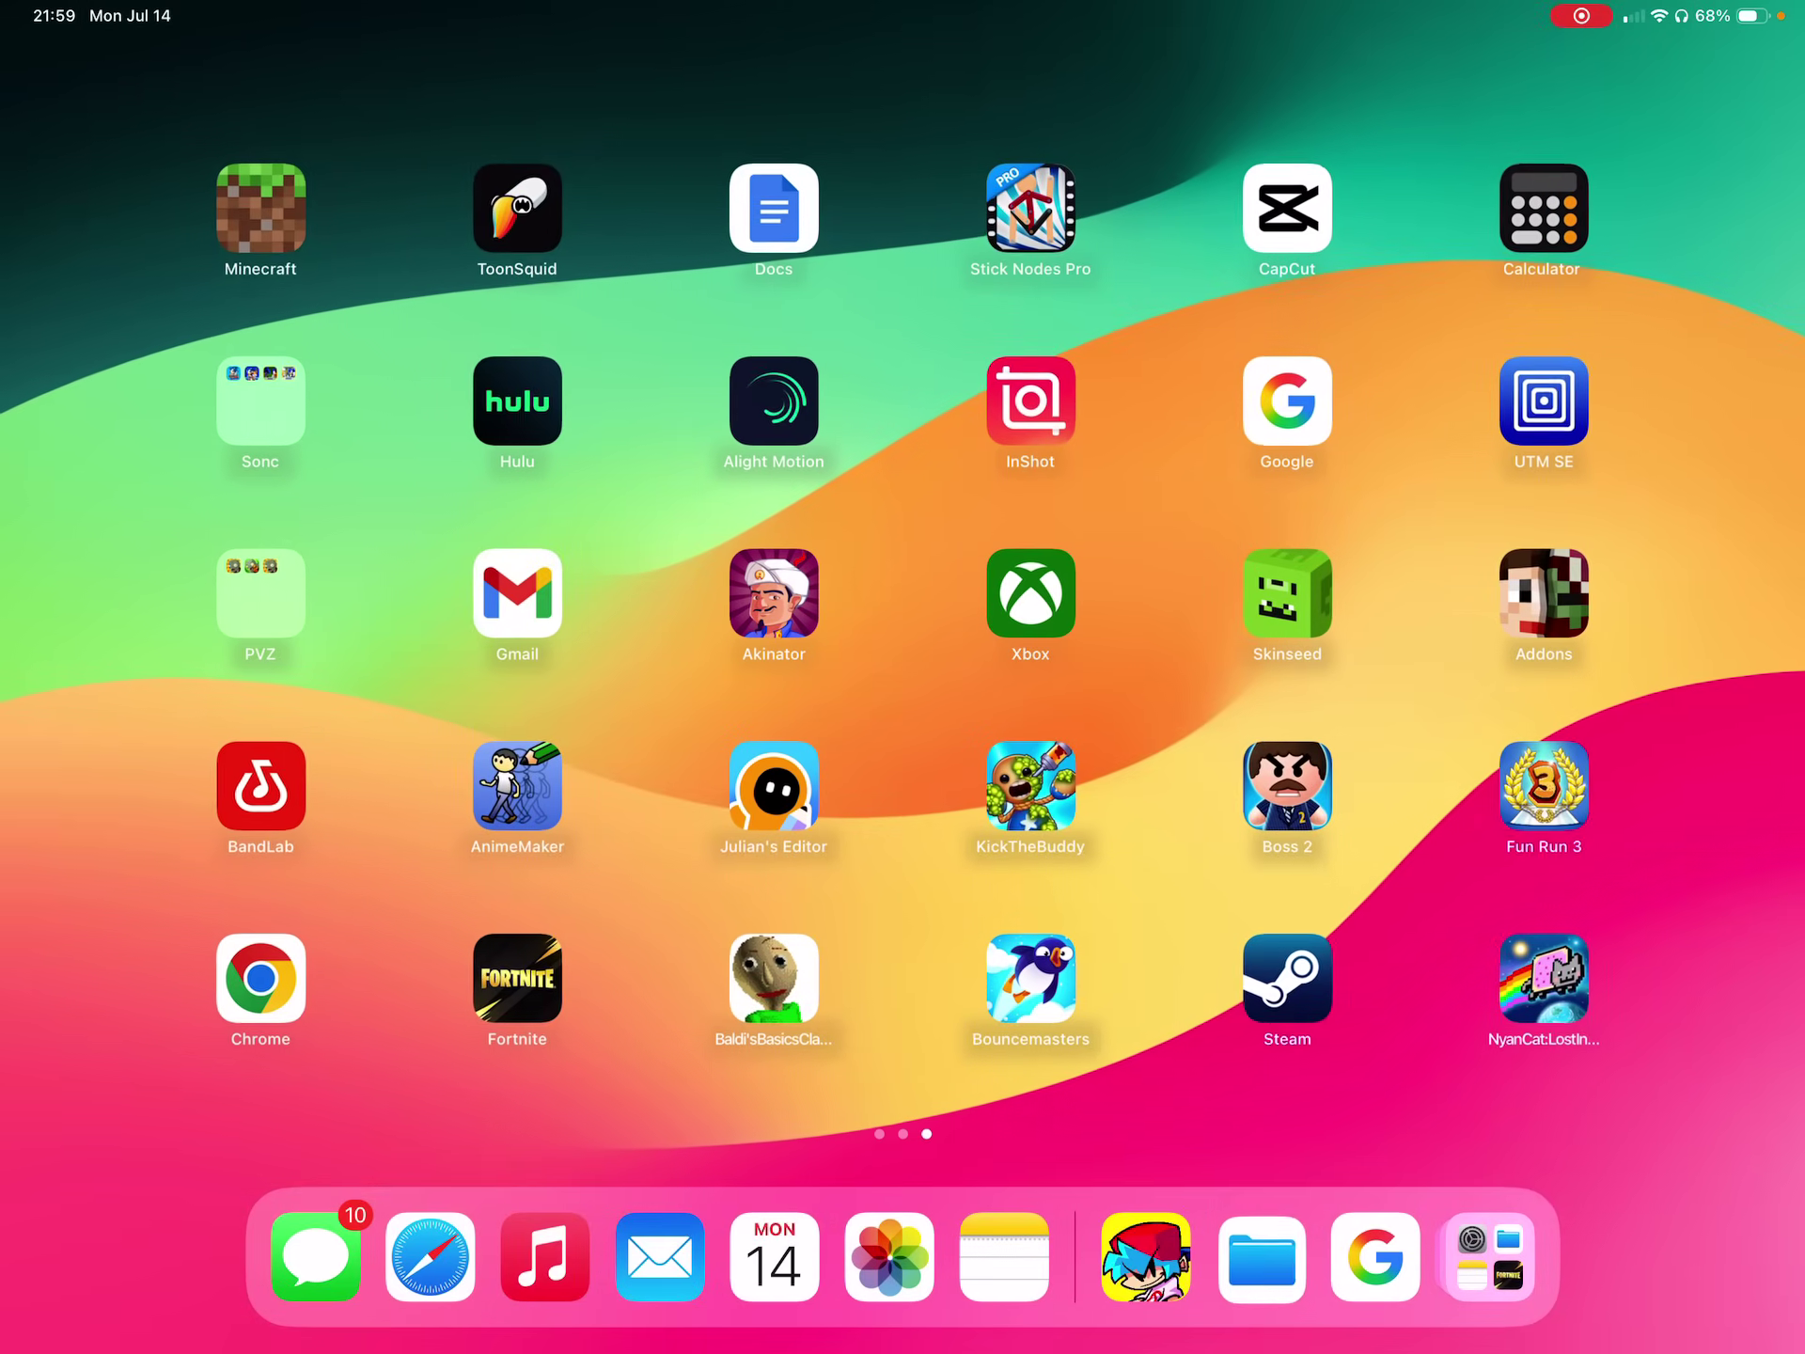
{"action": "left_click", "coordinate": [1145, 1255]}
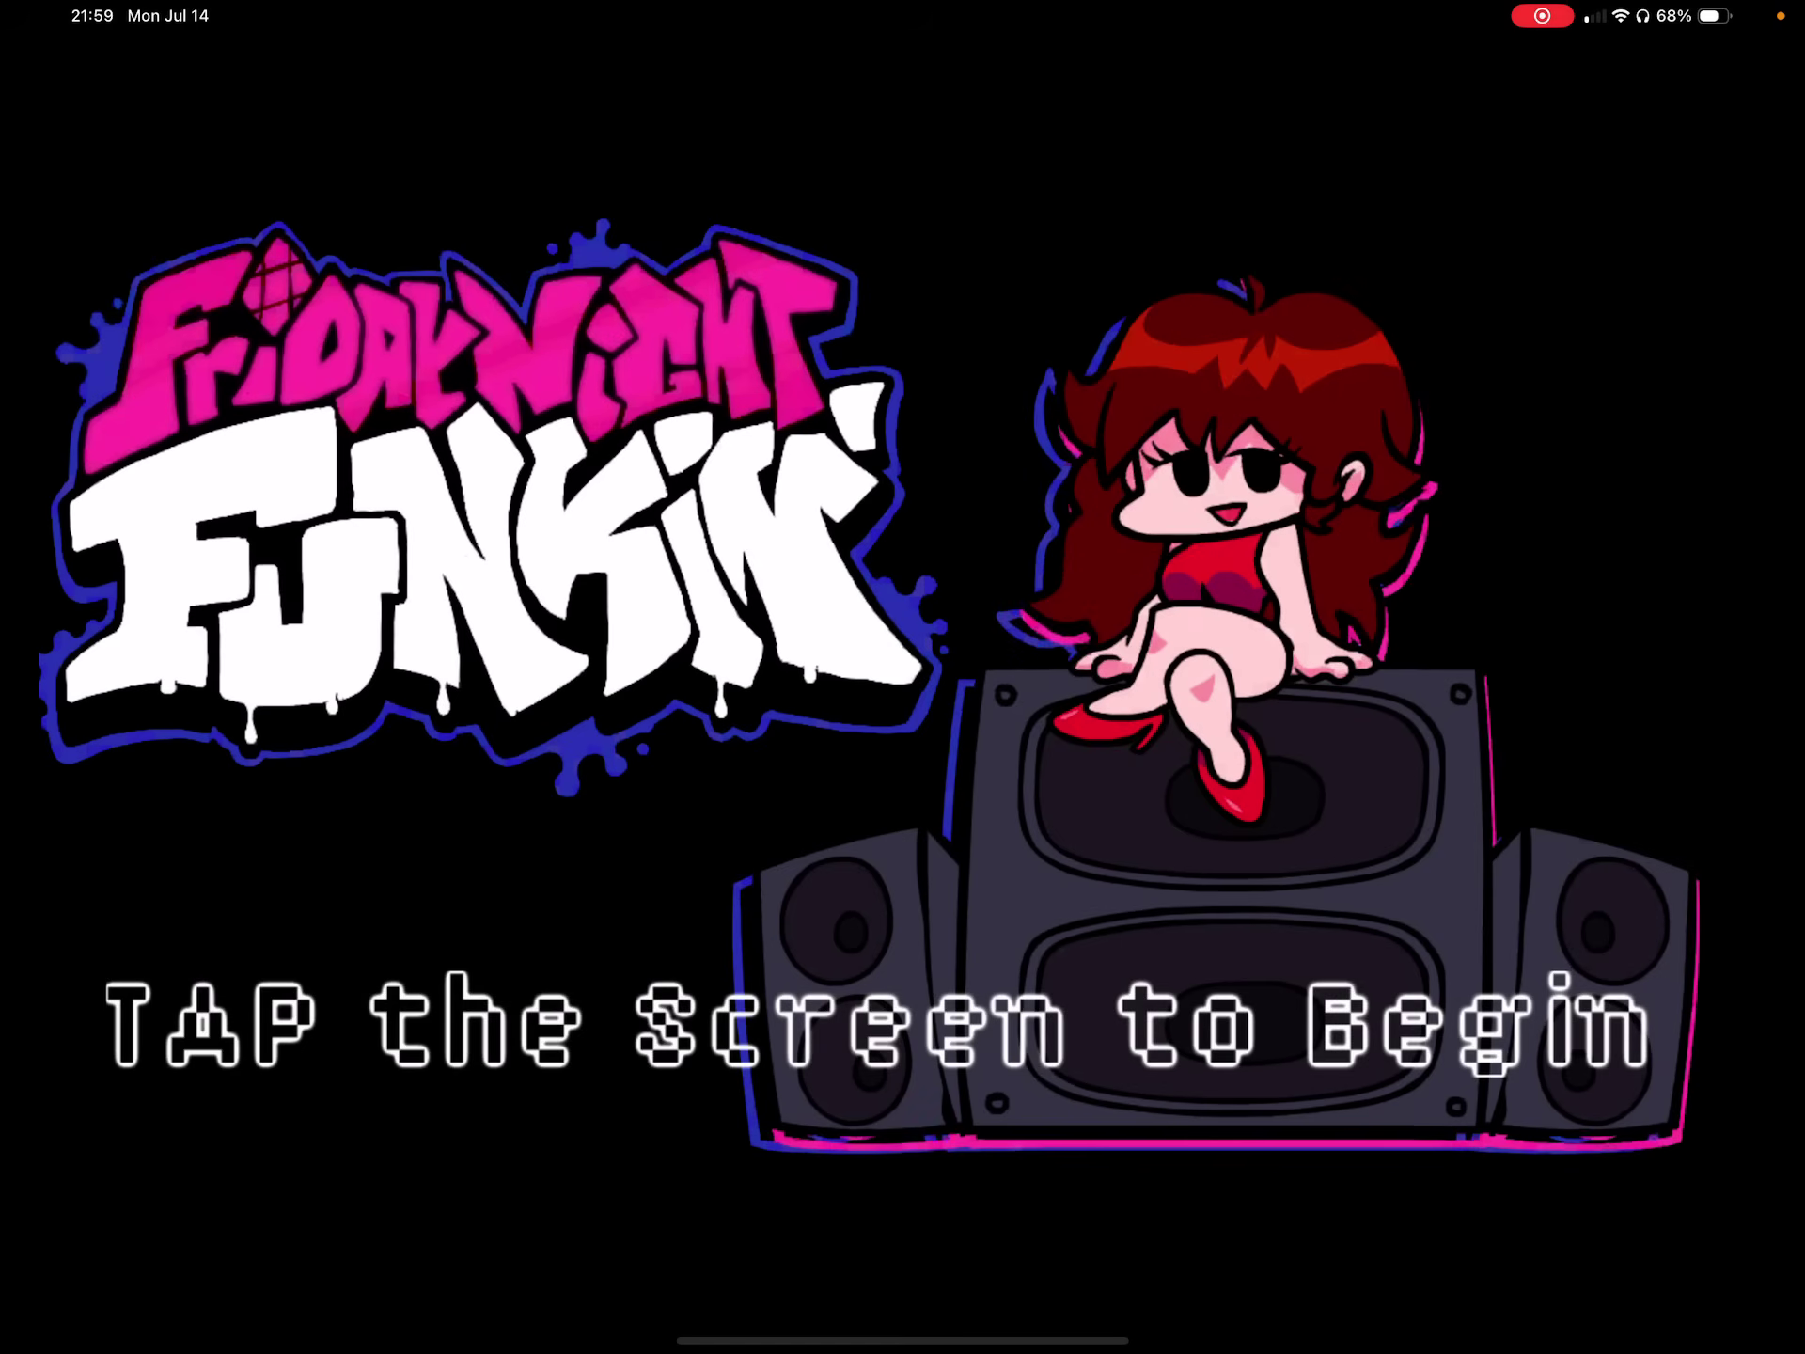
{"action": "left_click", "coordinate": [903, 677]}
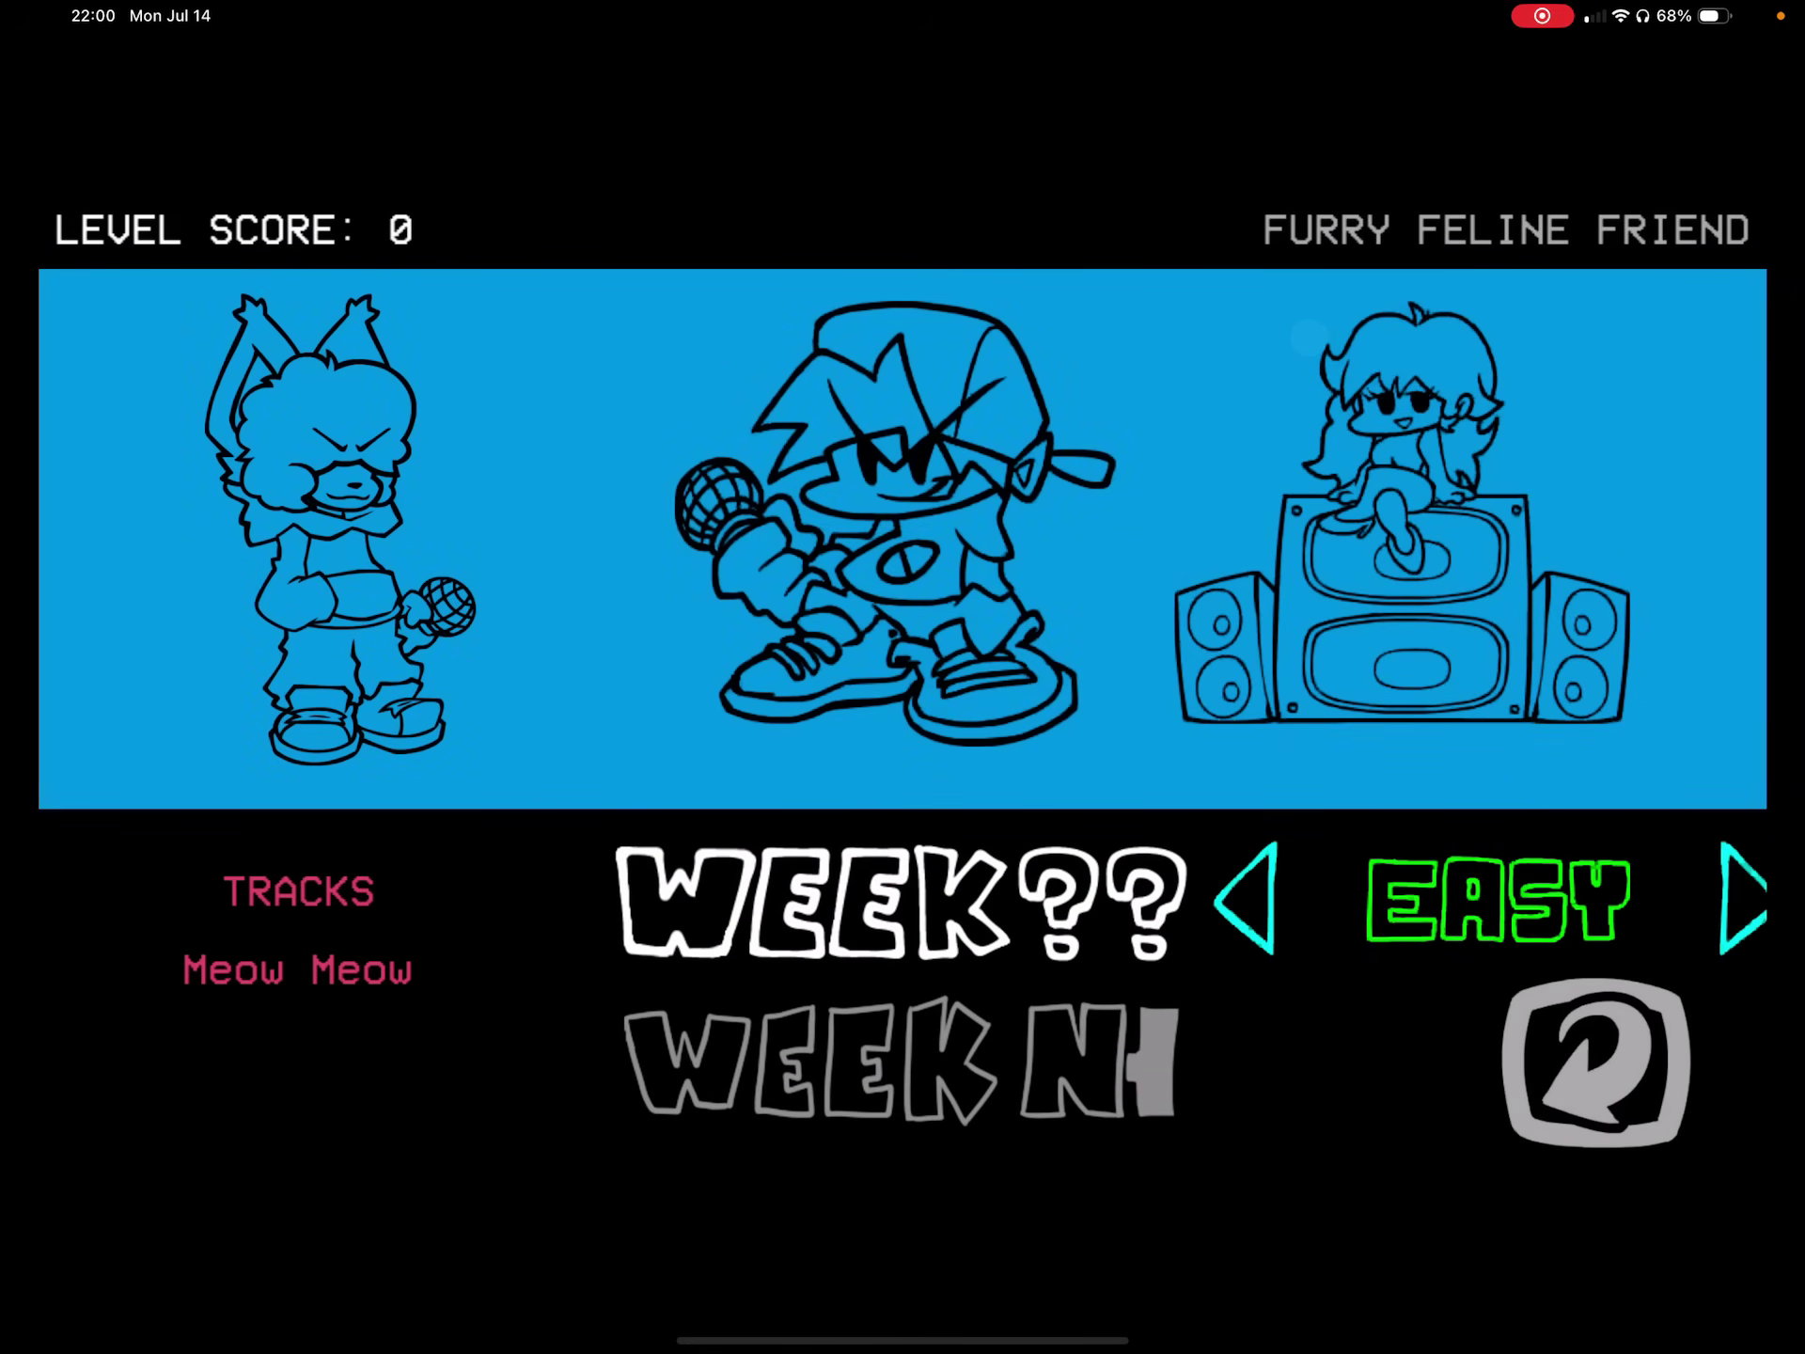
Play WEEK?? on HARD, hitting the arrow notes of Meow Meow, then pause.
{"action": "left_click", "coordinate": [1746, 899]}
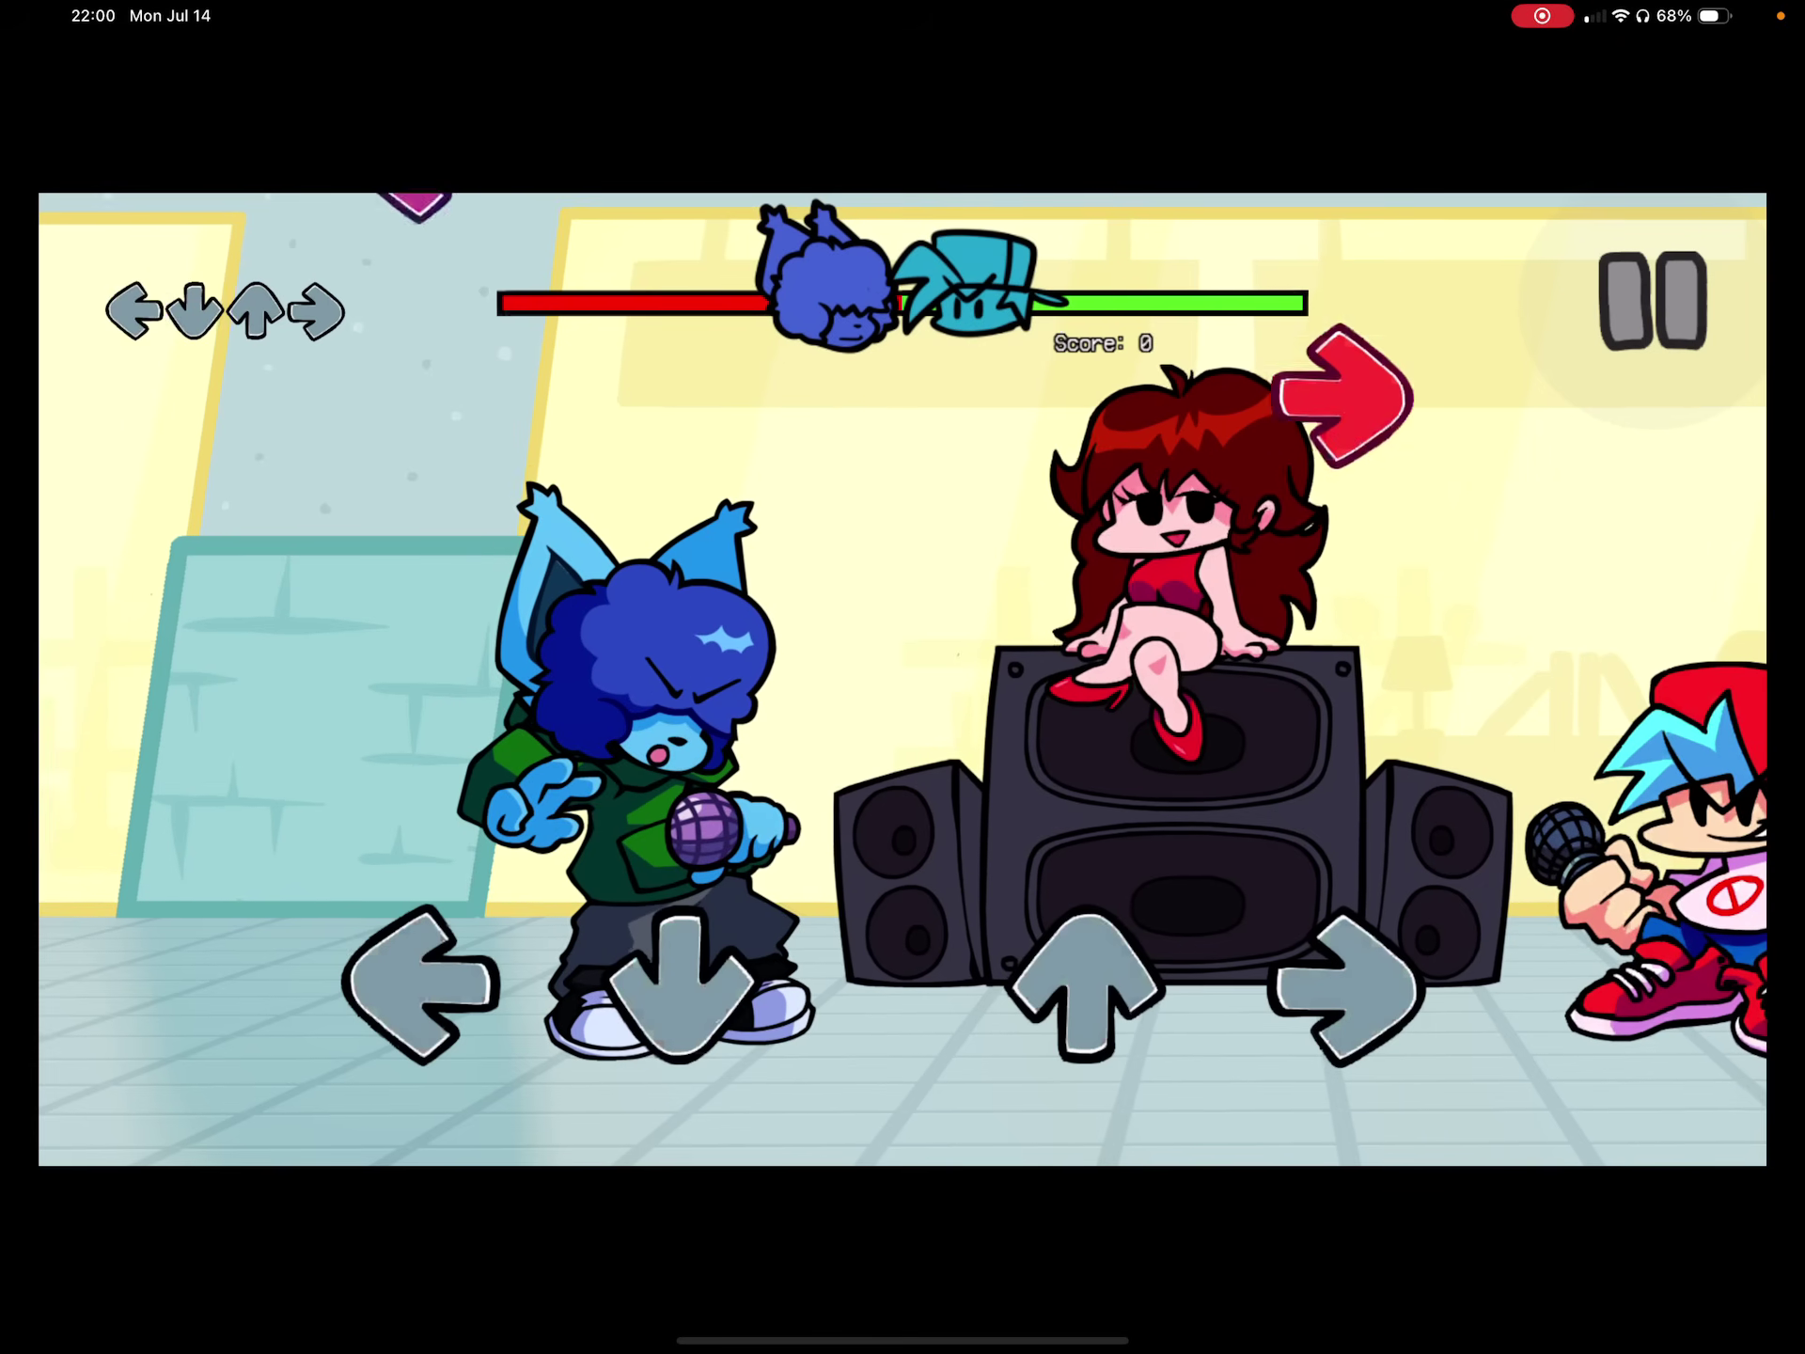
{"action": "key", "text": "Right"}
{"action": "key", "text": "Up"}
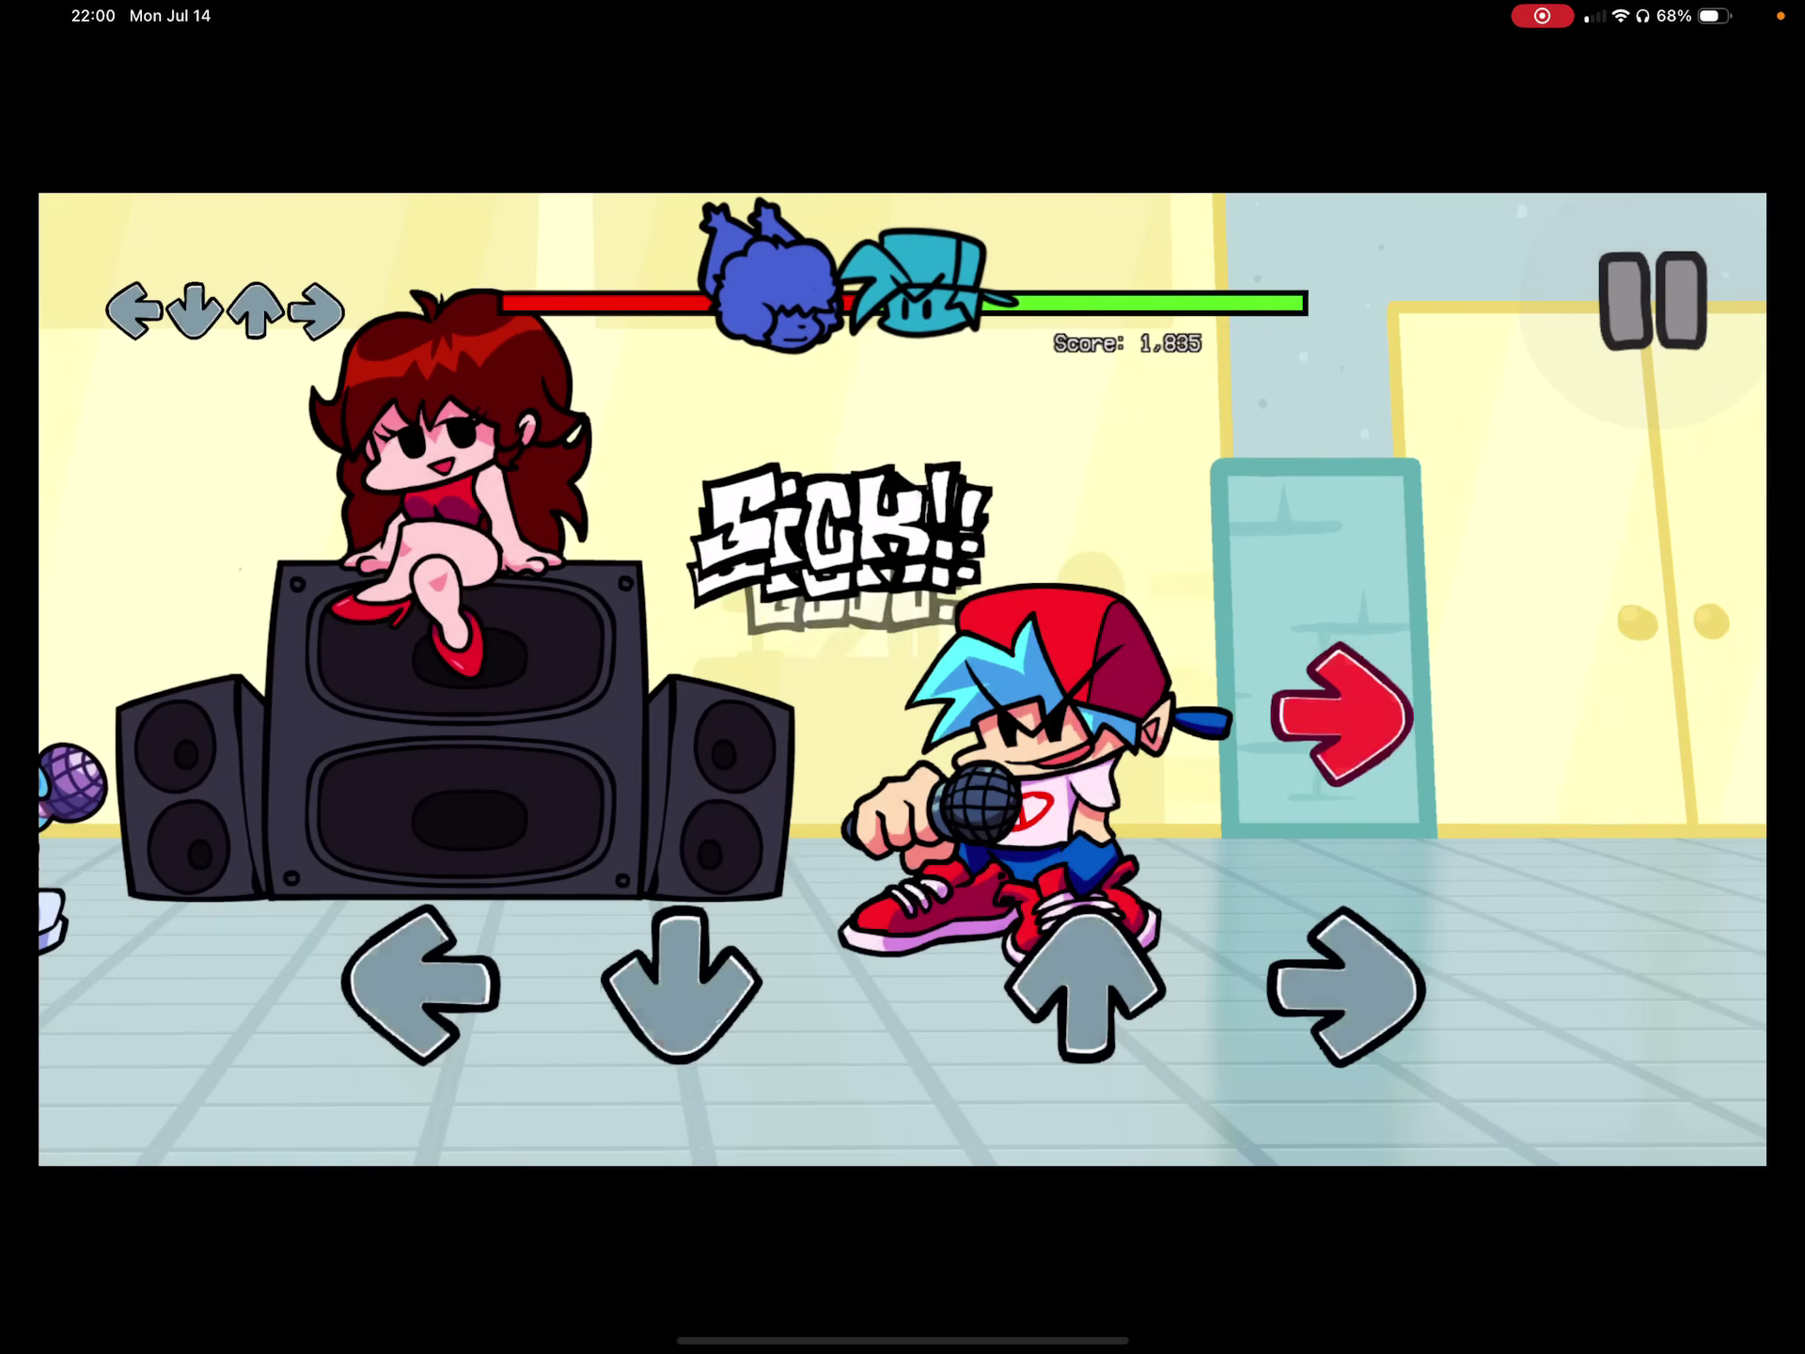
{"action": "key", "text": "Right"}
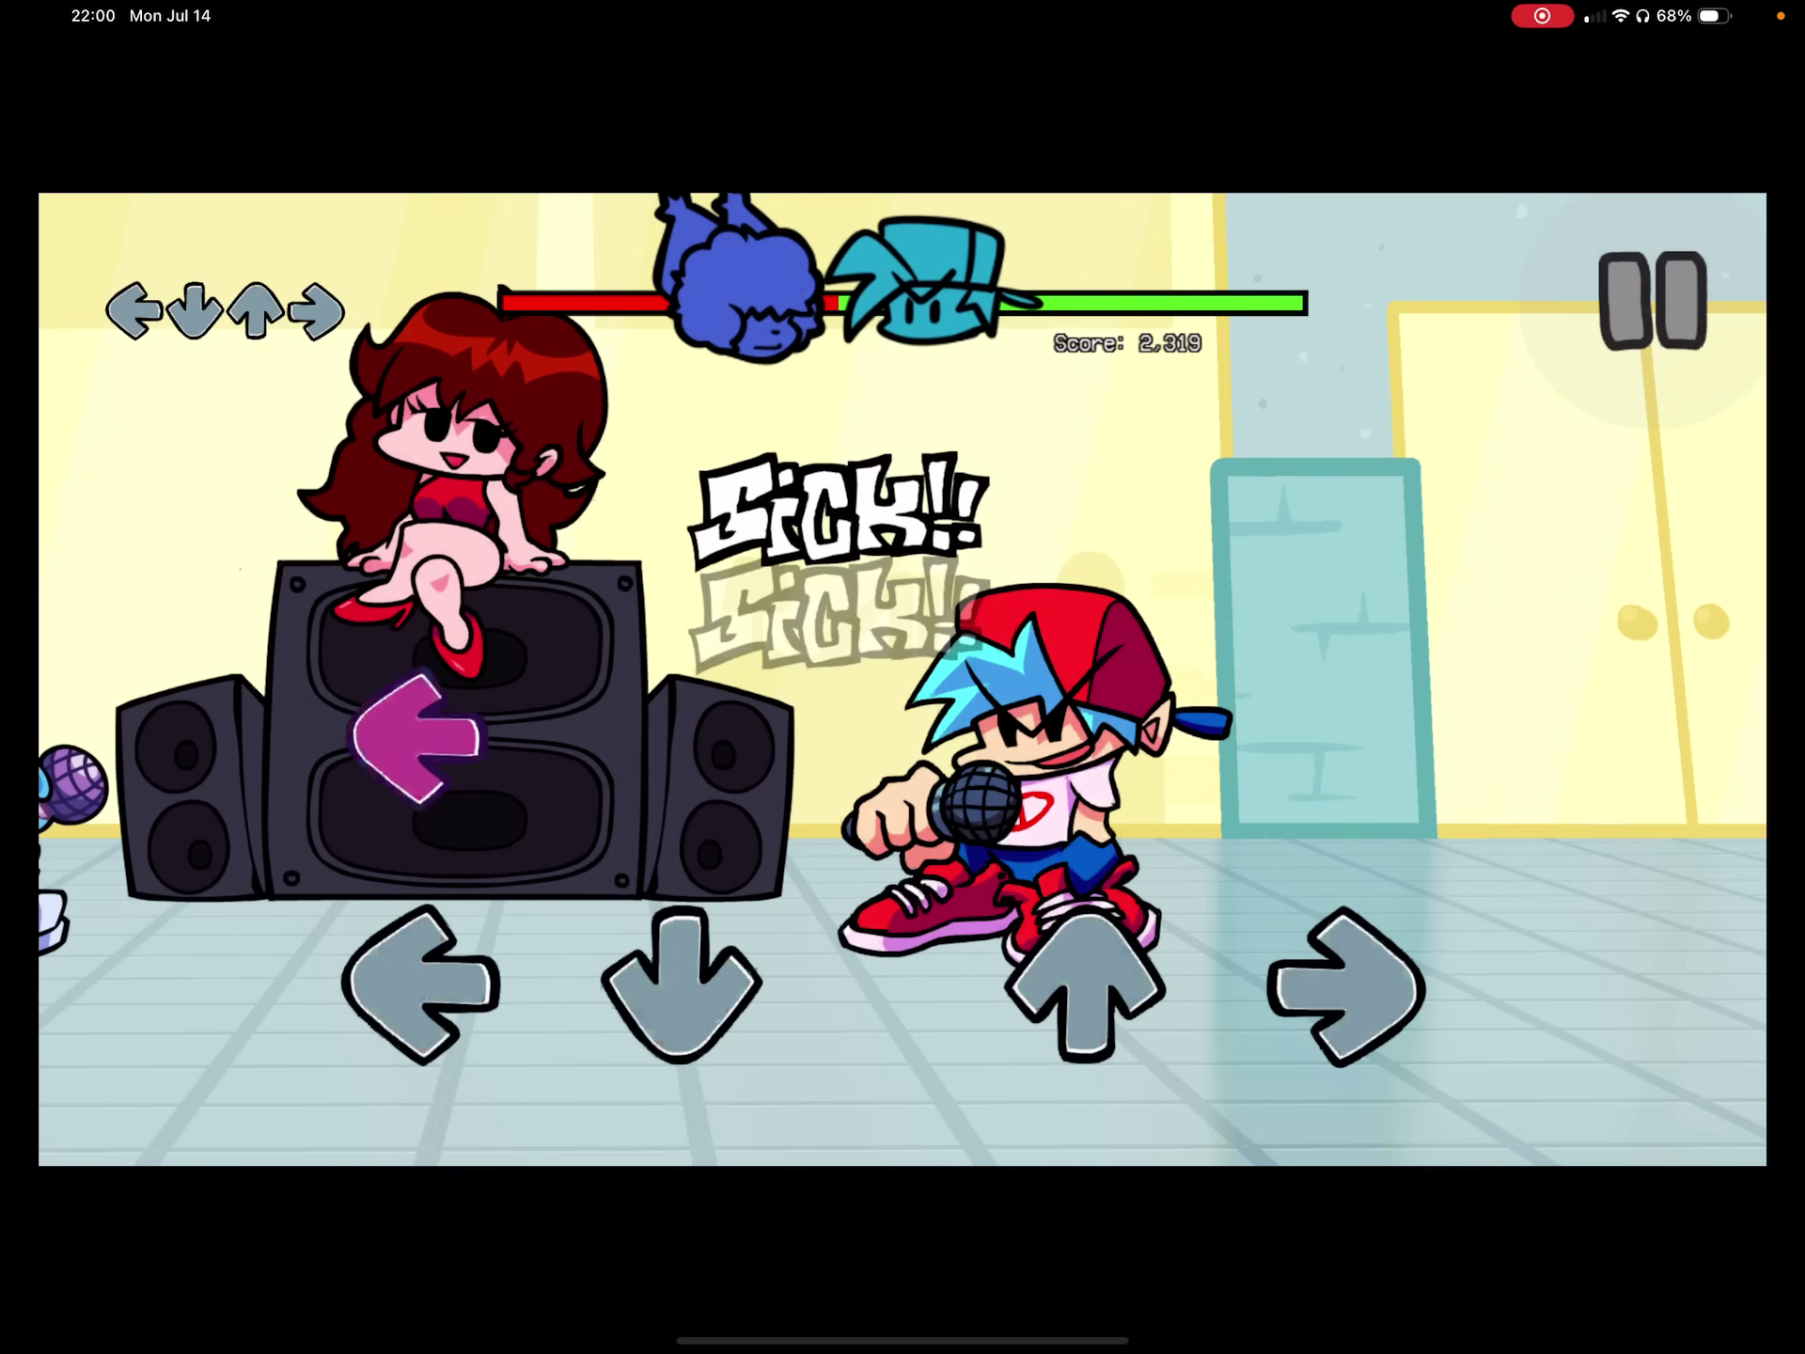
{"action": "key", "text": "Left"}
{"action": "key", "text": "Right"}
{"action": "key", "text": "Right"}
{"action": "key", "text": "Up"}
{"action": "key", "text": "Right"}
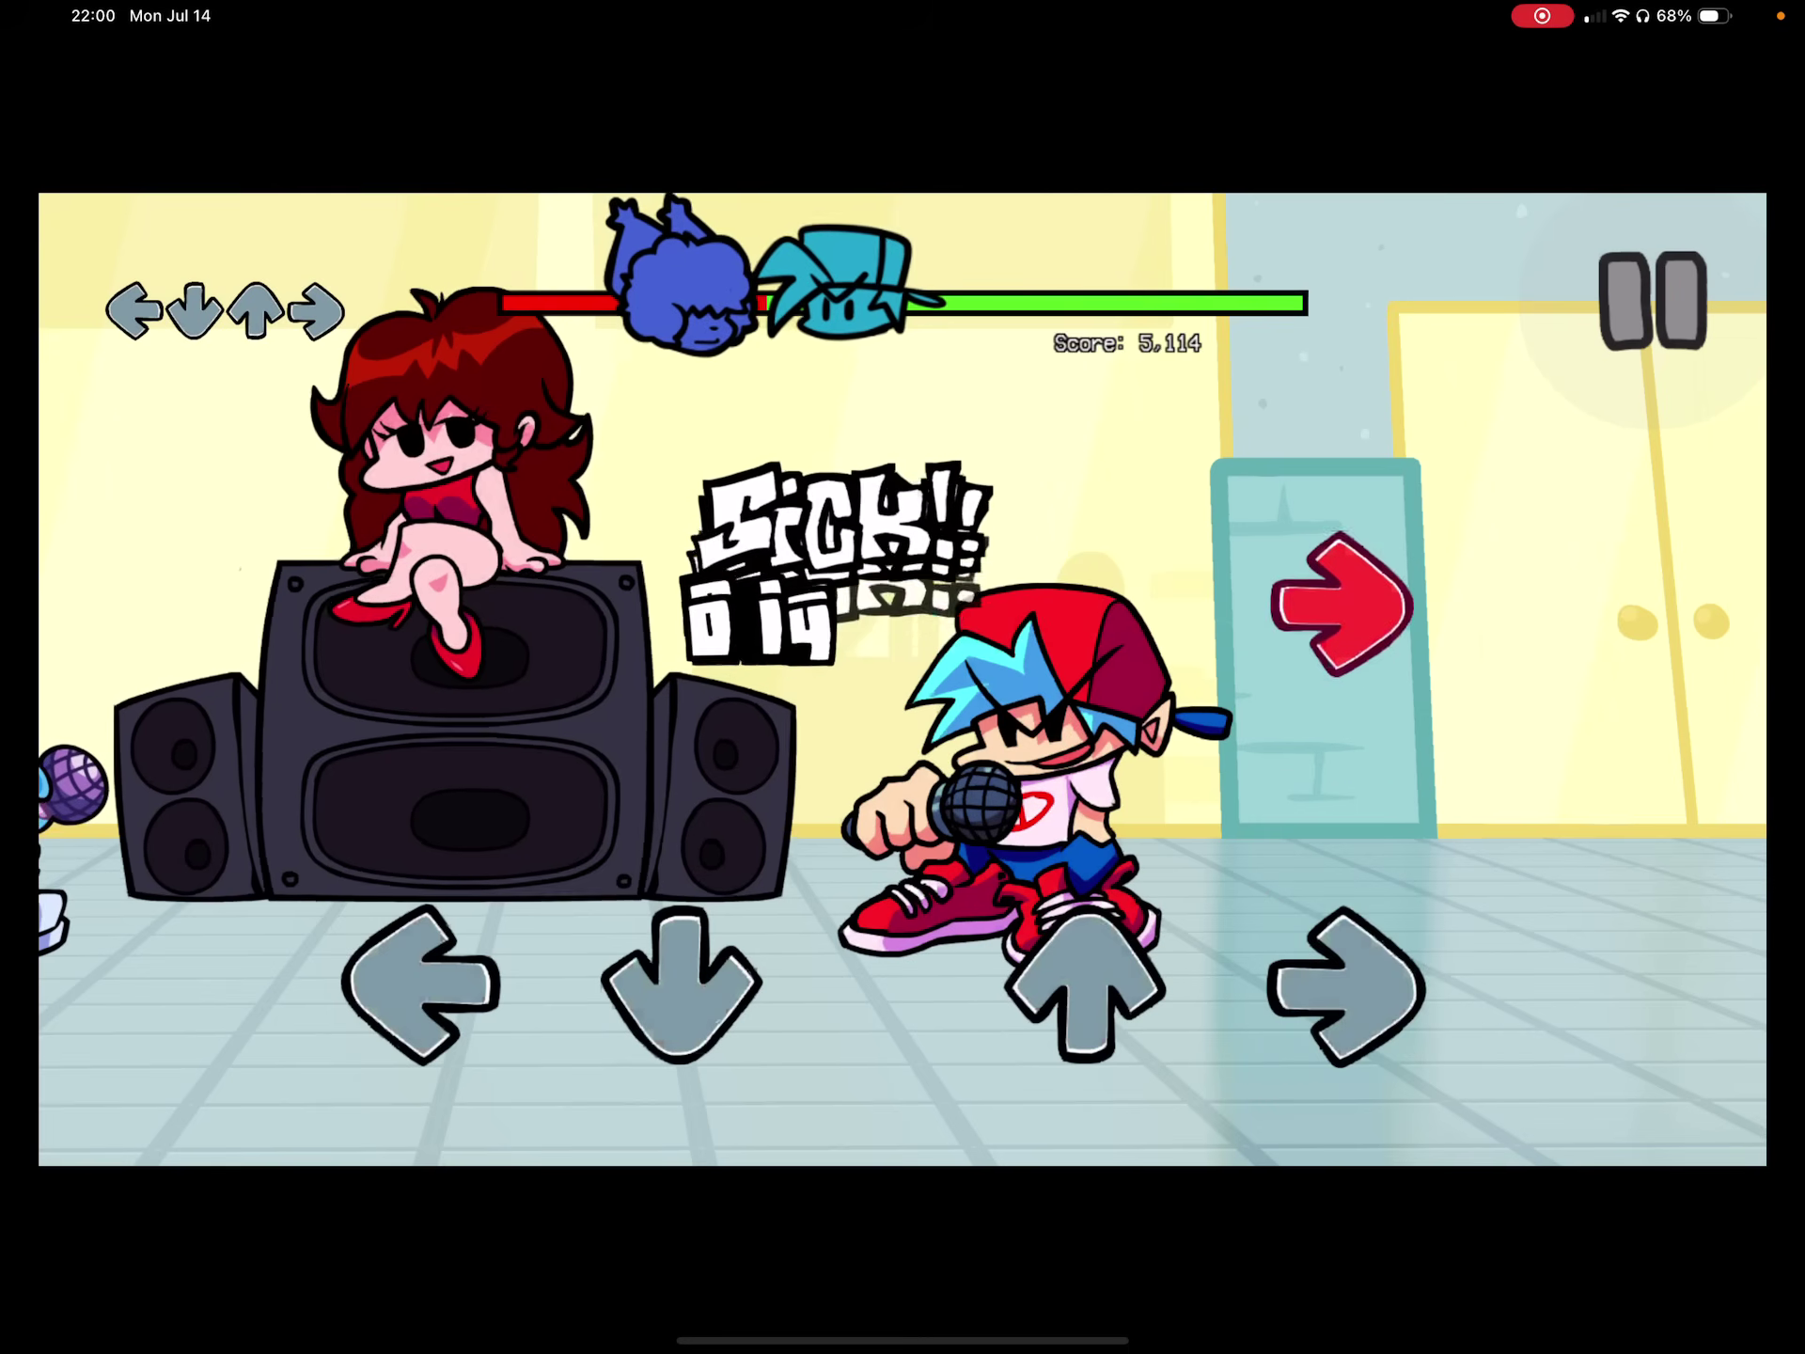
{"action": "key", "text": "Down"}
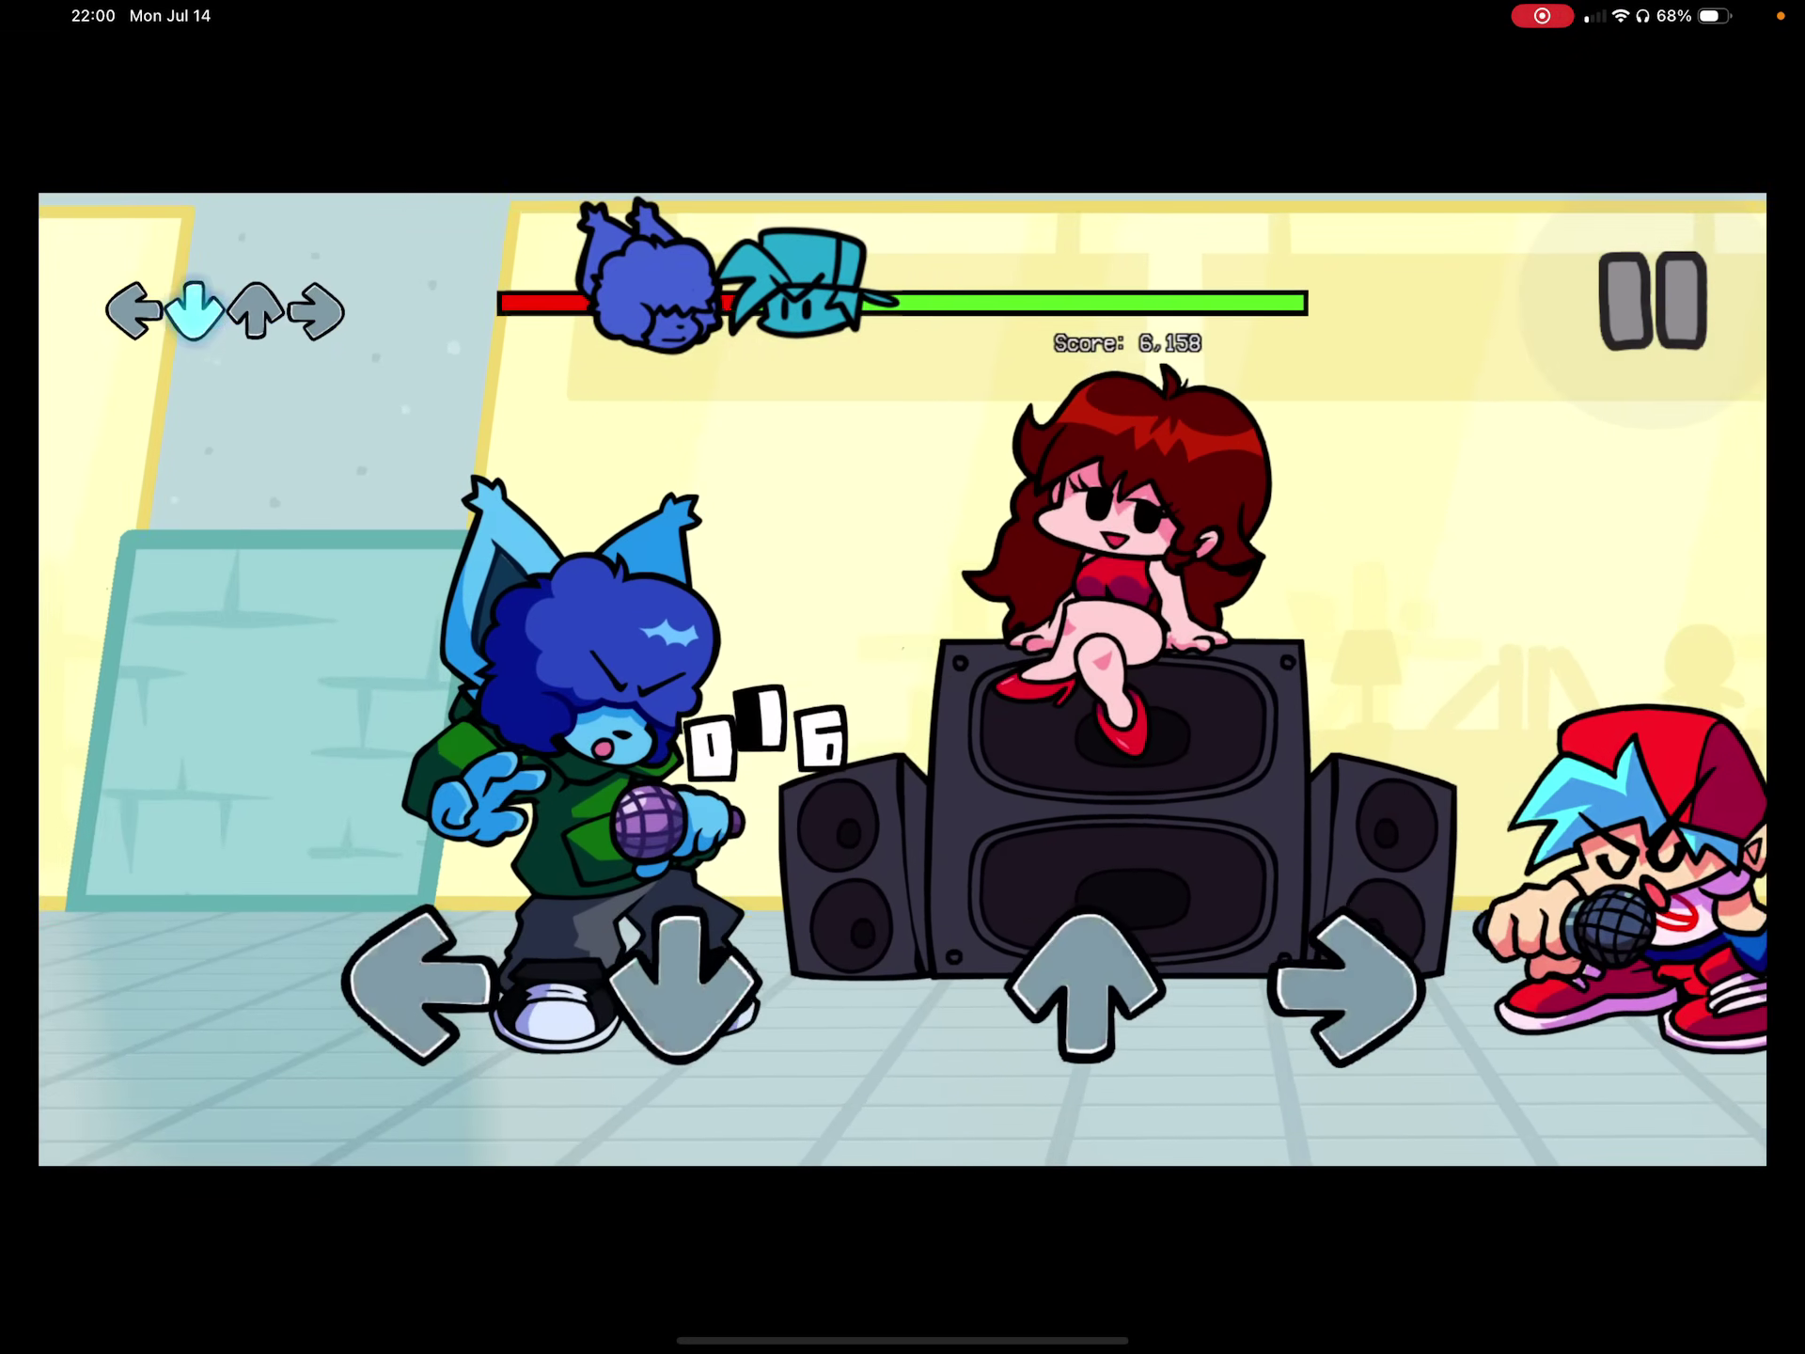
{"action": "key", "text": "Return"}
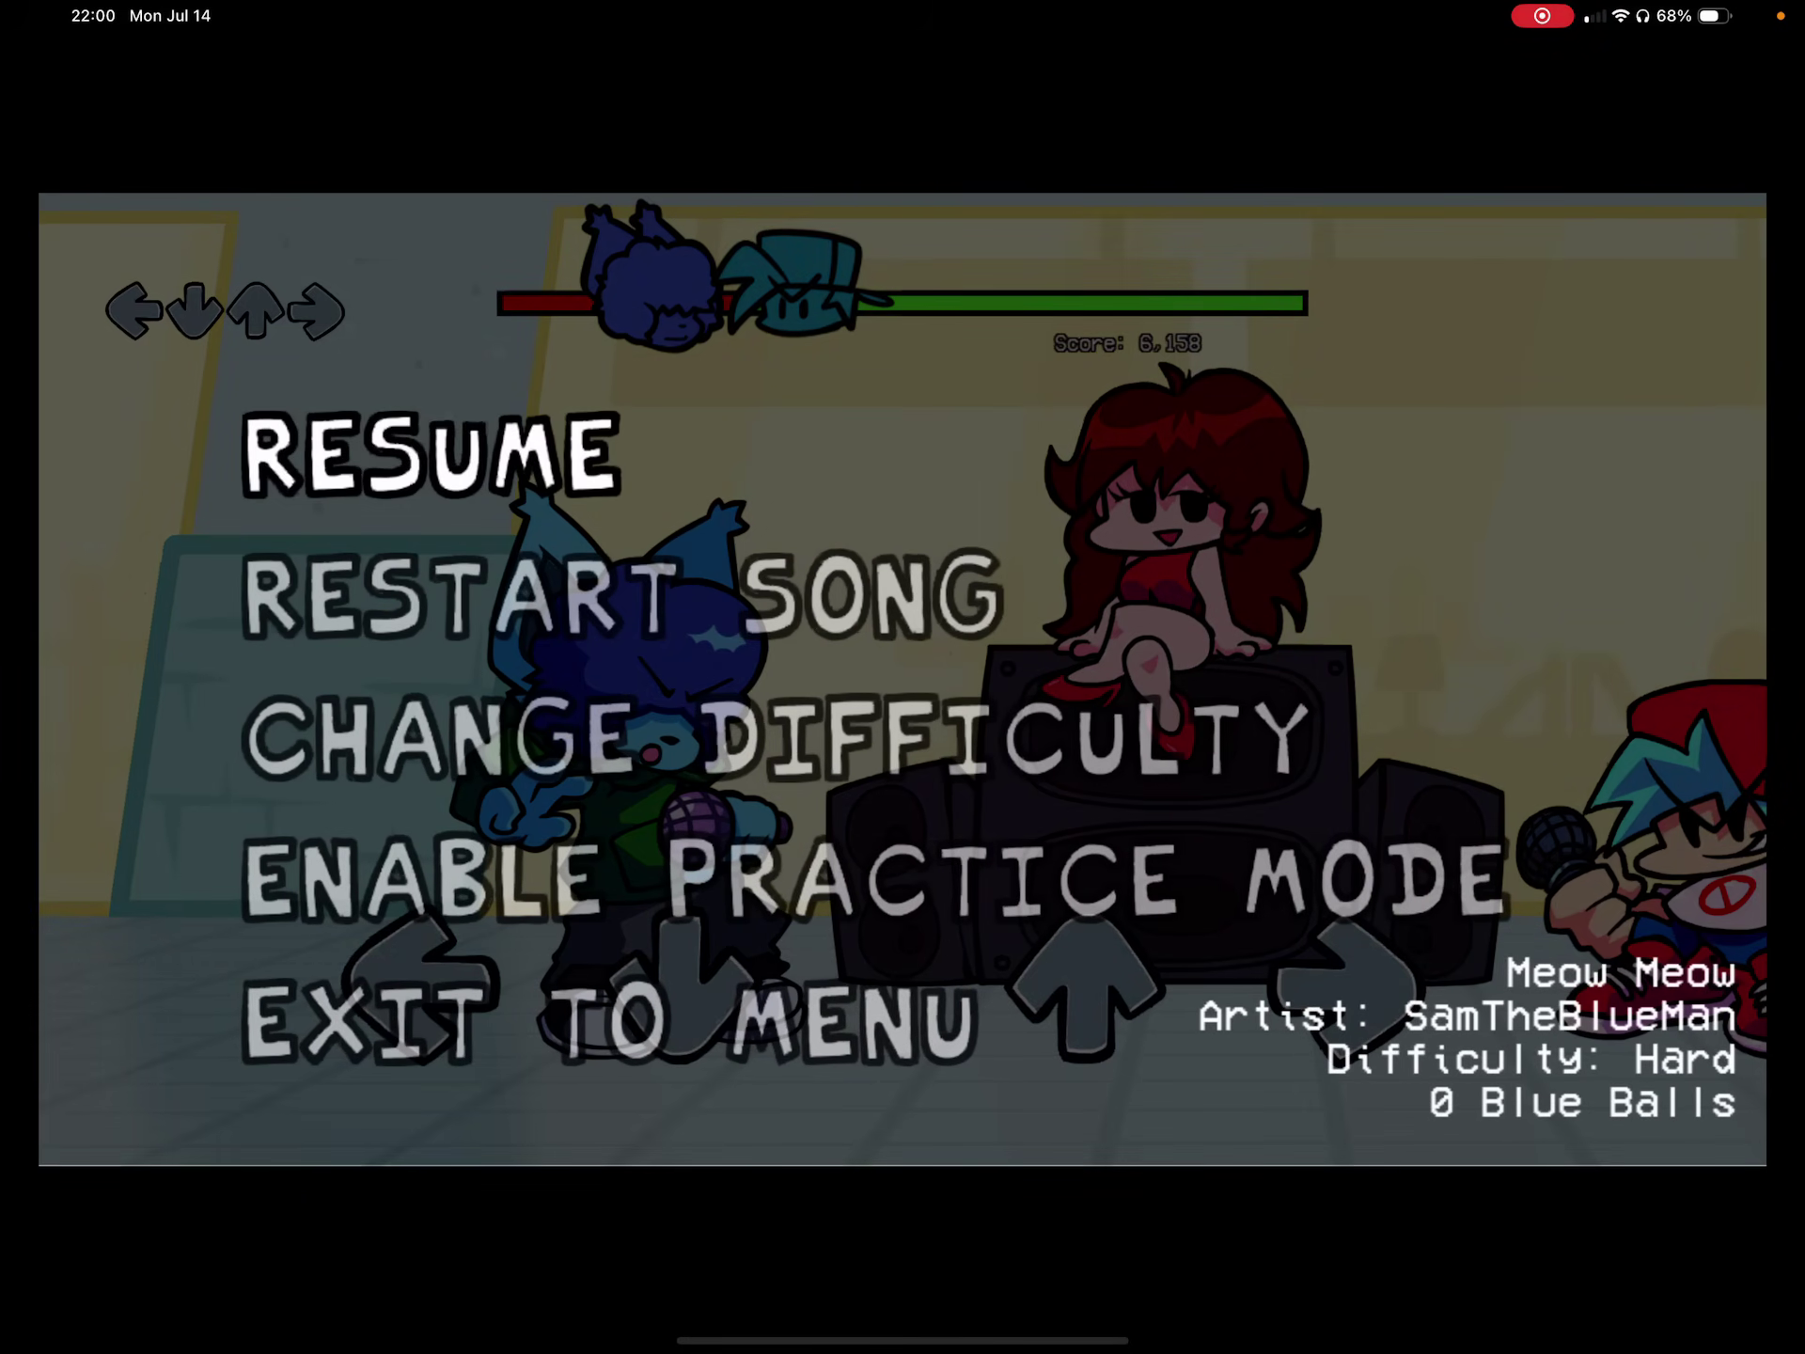